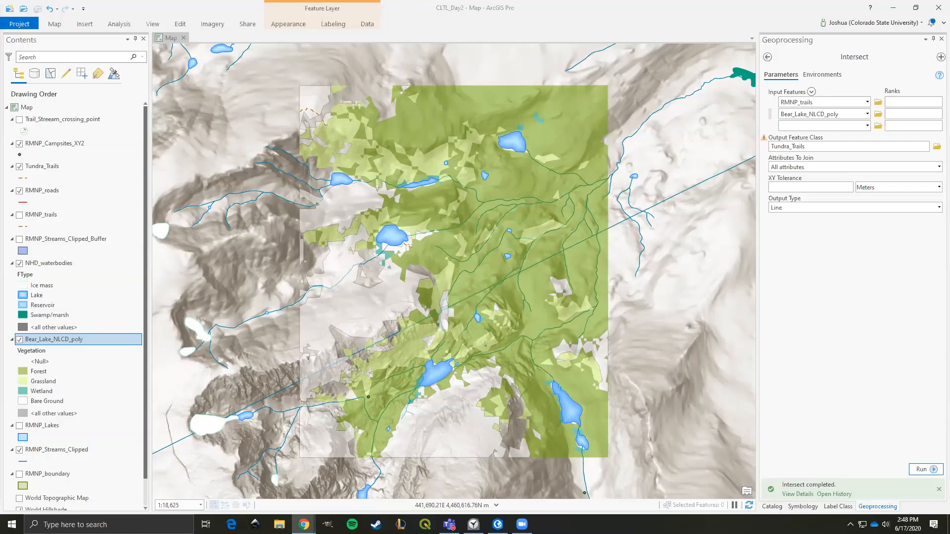
# Leave the Intersect tool and return to the list of favorite and recent geoprocessing tools
pyautogui.click(768, 58)
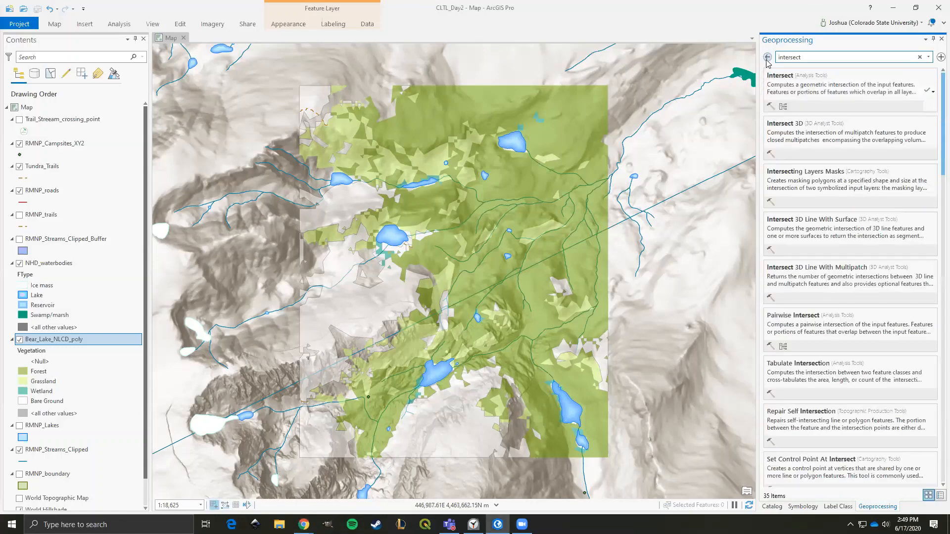
pyautogui.click(768, 58)
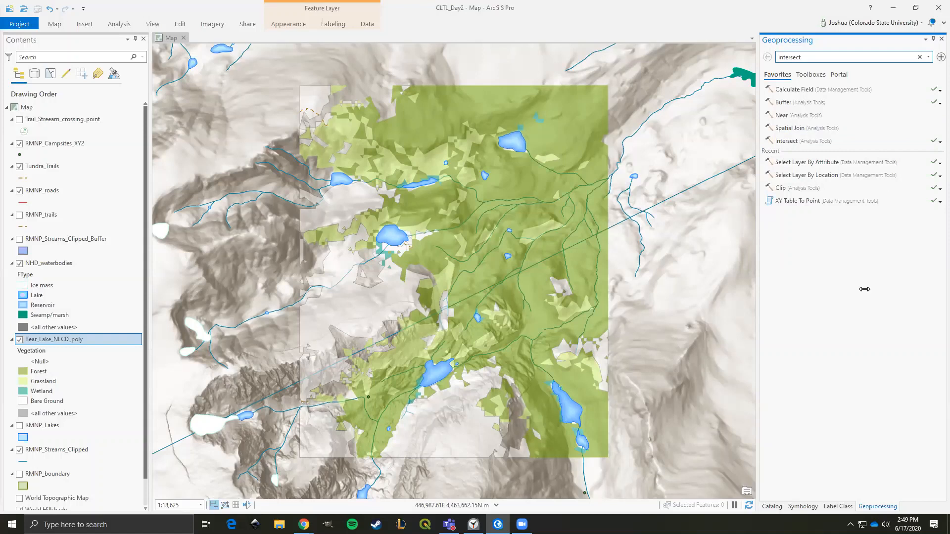
# Switch to the Google Slides presentation in Chrome and read slide 29 on answering more complex spatial questions
pyautogui.click(304, 524)
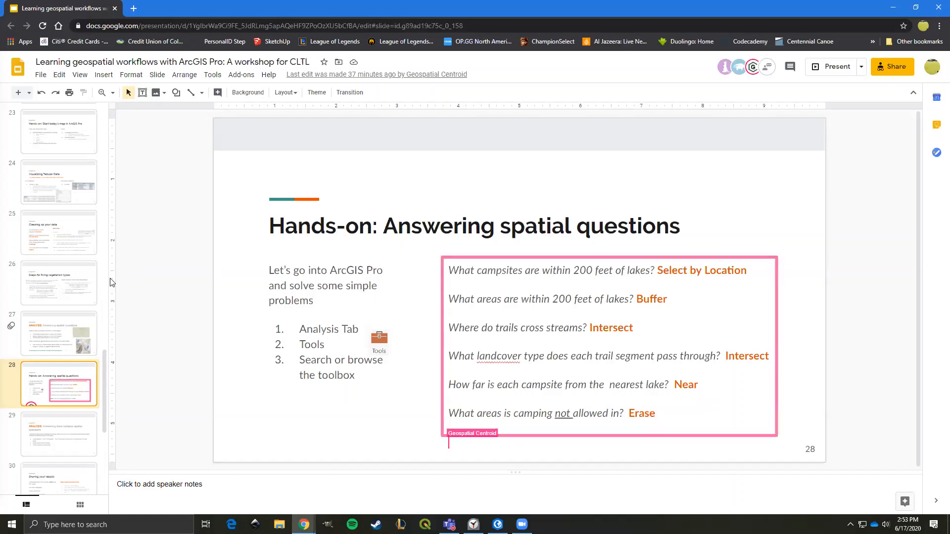
pyautogui.click(74, 420)
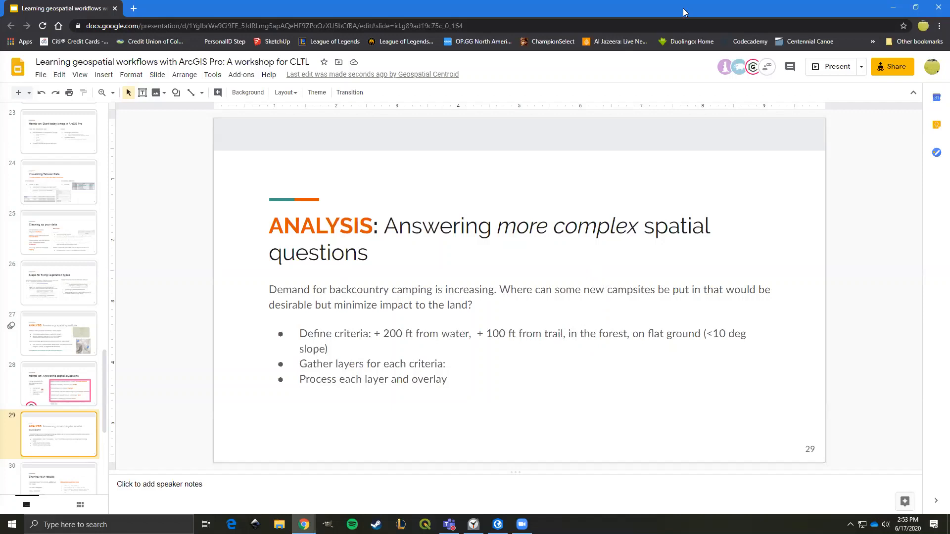
# Switch back to ArcGIS Pro and add the DEM_2017 raster from CLTL.gdb to the map
pyautogui.hotkey('alt', 'Tab')
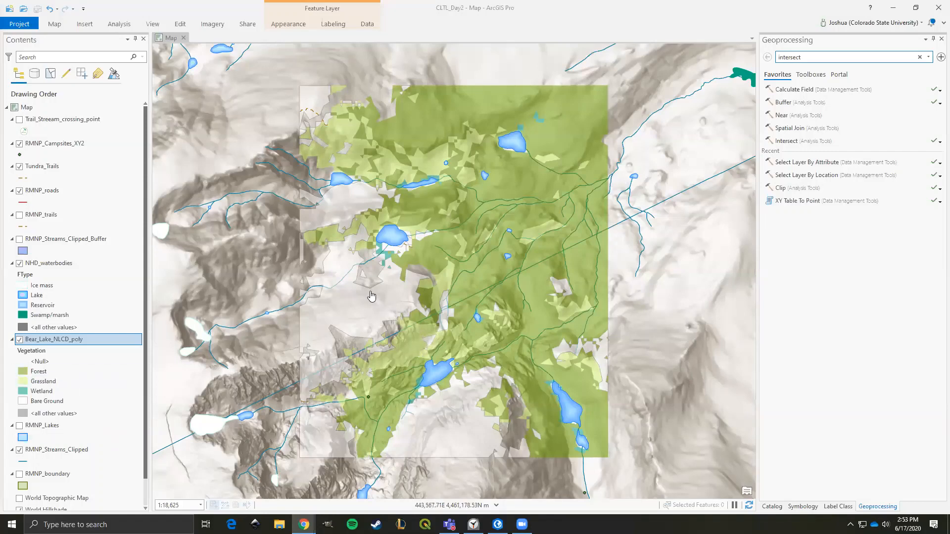
pyautogui.scroll(2, 370, 295)
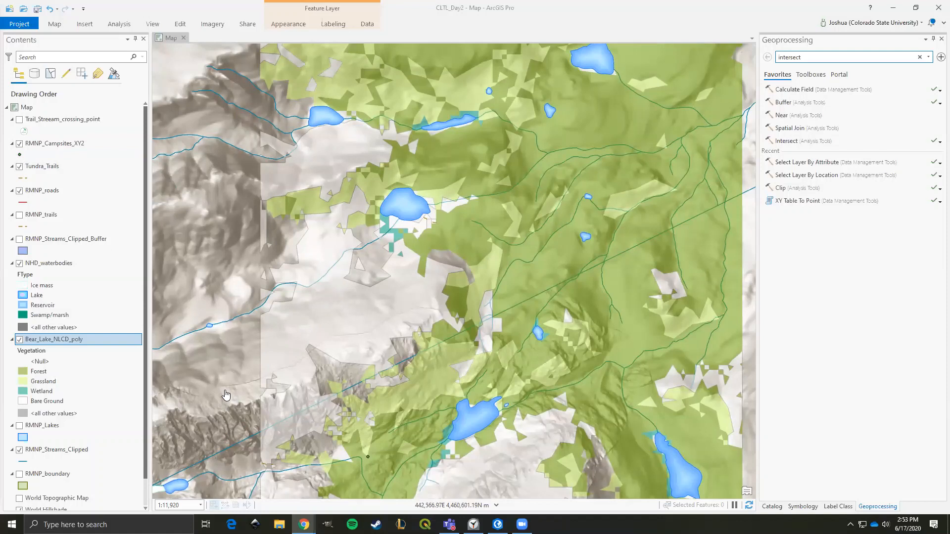
pyautogui.click(254, 312)
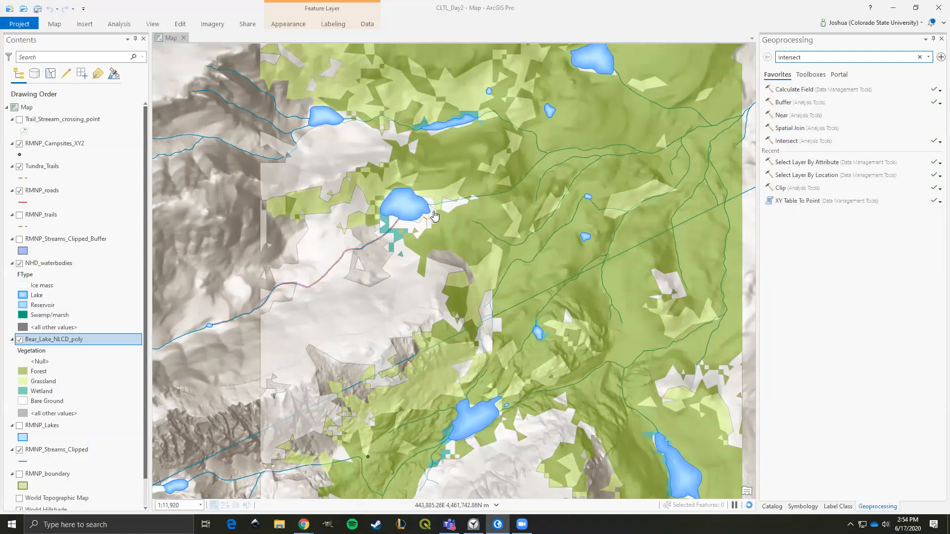
pyautogui.click(234, 257)
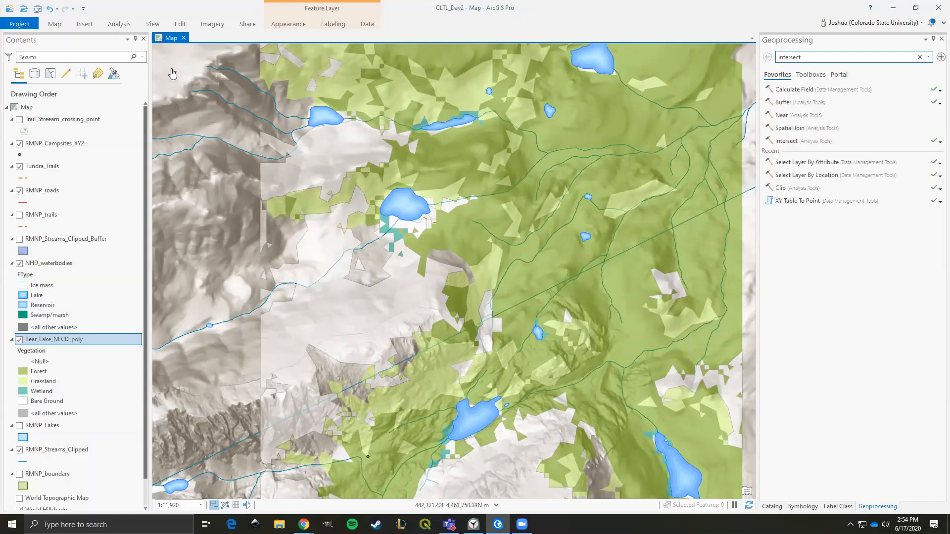
pyautogui.click(772, 507)
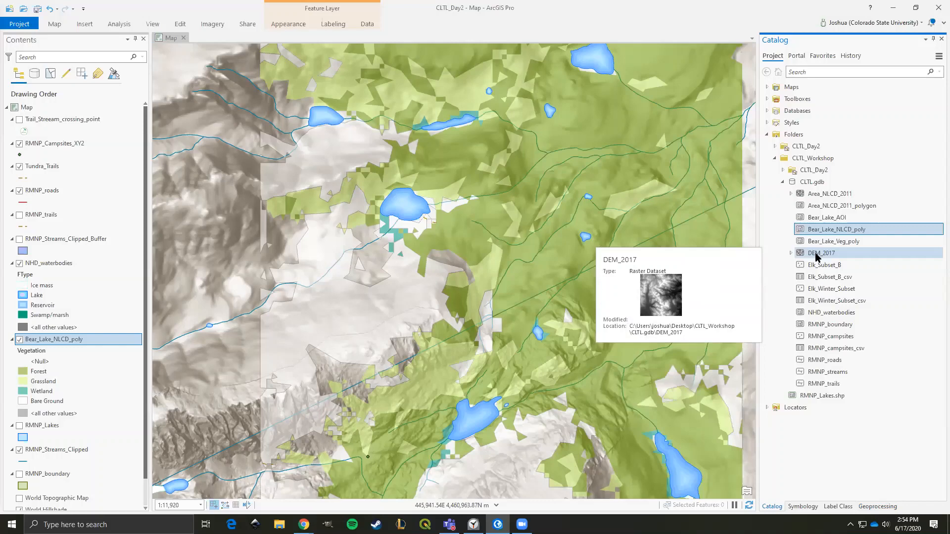
pyautogui.moveTo(816, 256); pyautogui.dragTo(248, 256)
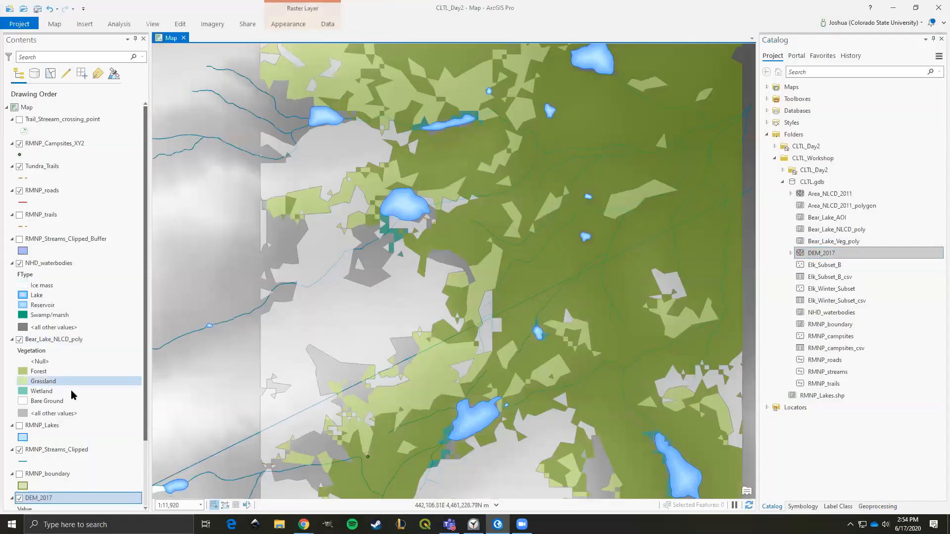
# Examine the full extent of the DEM_2017 raster and its elevation value range
pyautogui.scroll(-5, 329, 313)
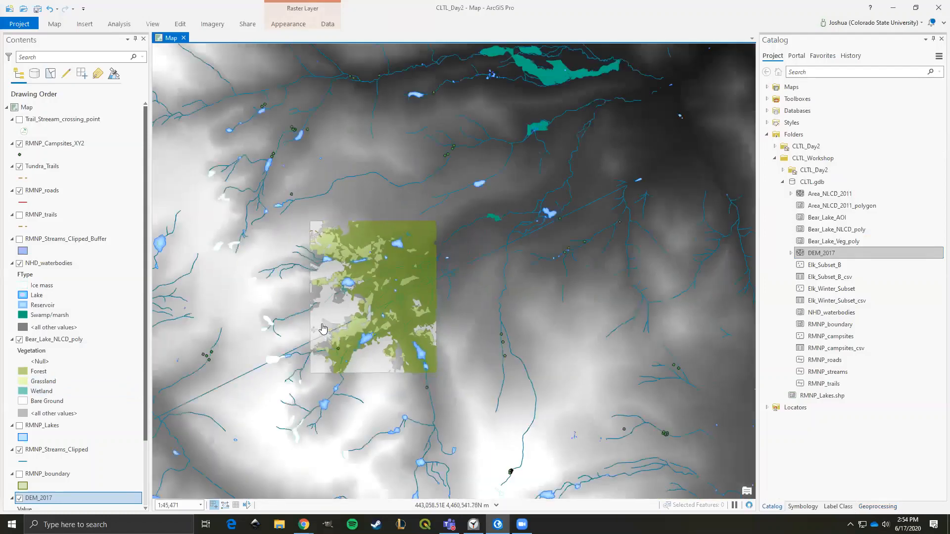
pyautogui.scroll(-3, 67, 470)
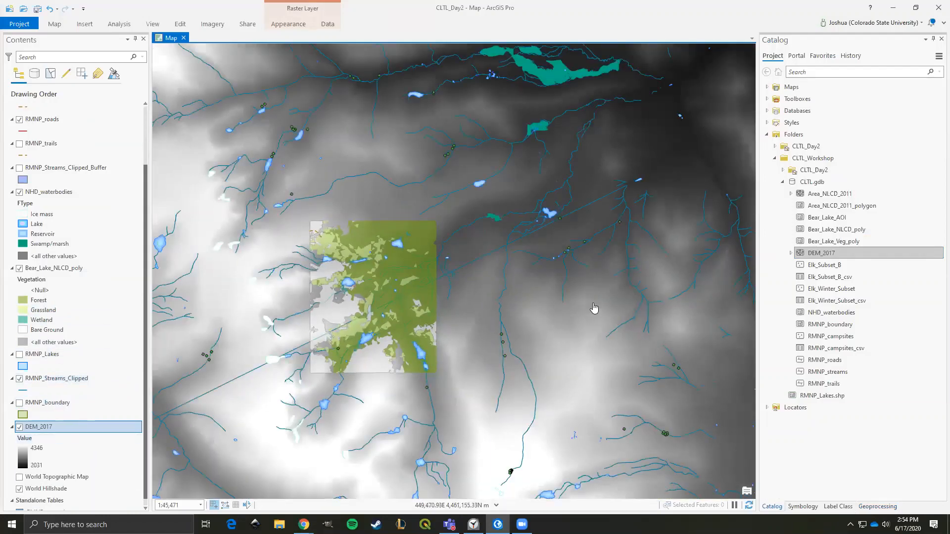
pyautogui.moveTo(525, 111); pyautogui.dragTo(428, 207)
pyautogui.scroll(-4, 429, 206)
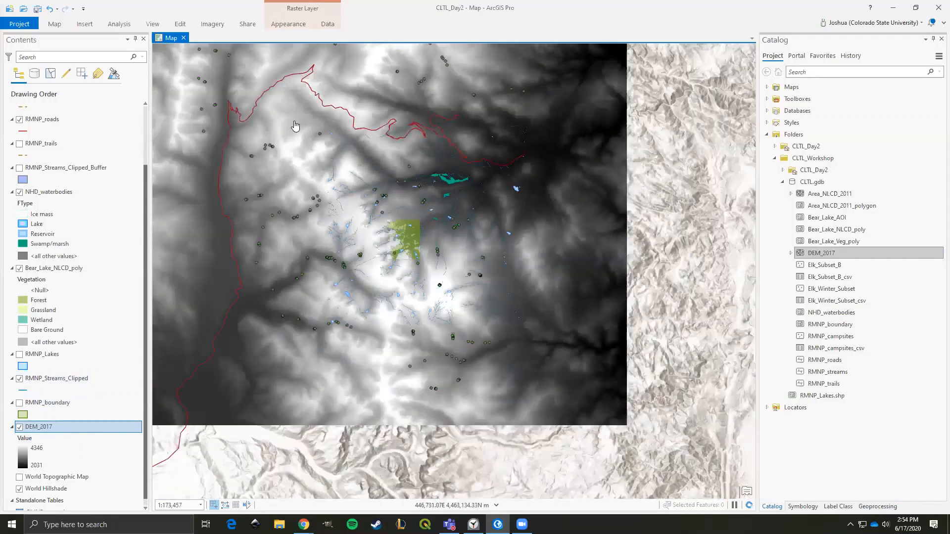
pyautogui.moveTo(333, 229); pyautogui.dragTo(433, 327)
pyautogui.scroll(-2, 403, 233)
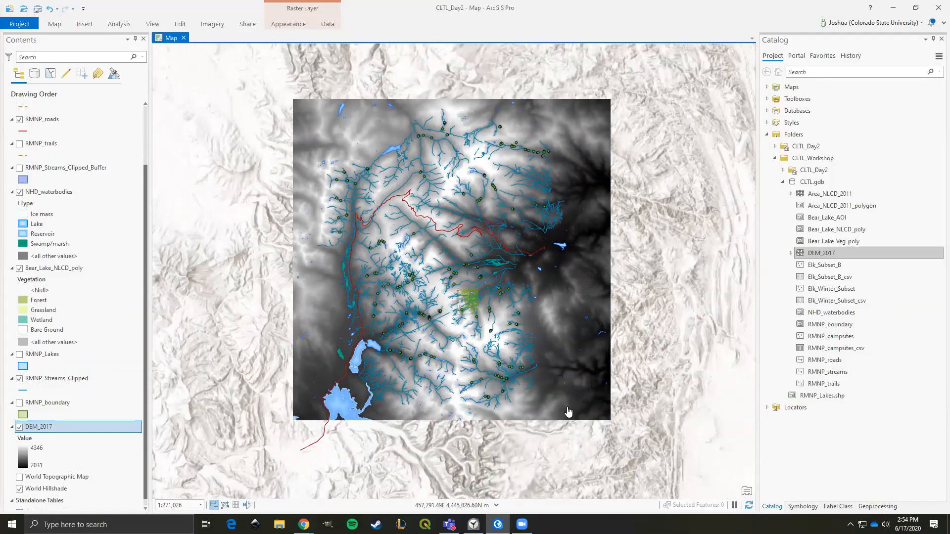
pyautogui.scroll(1, 568, 412)
pyautogui.scroll(3, 568, 412)
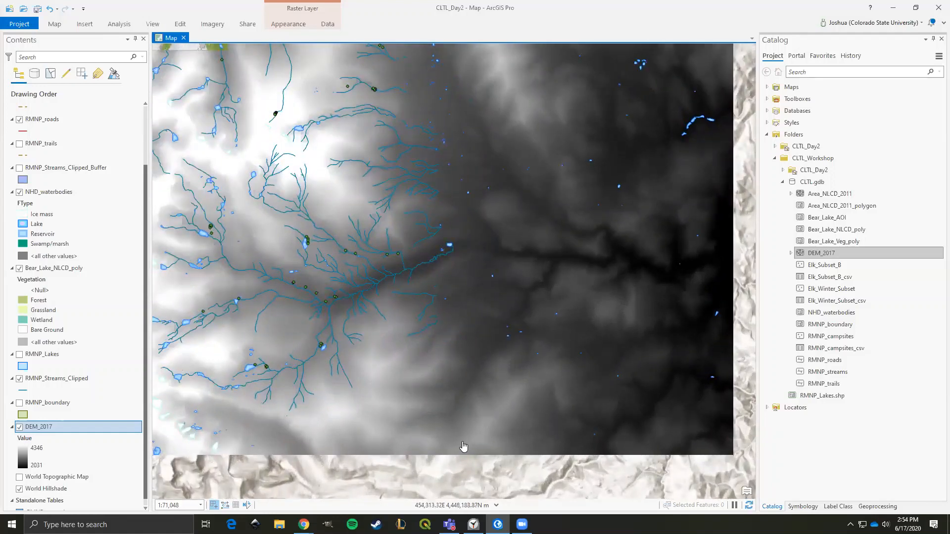
# Identify the DEM_2017 pixel values at several bright and dark spots on the map and close the pop-up
pyautogui.click(496, 409)
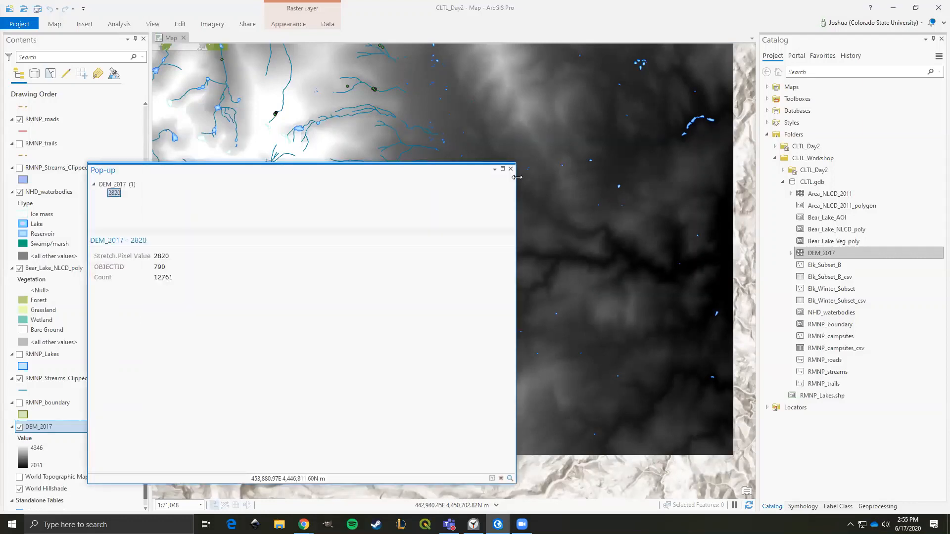
pyautogui.moveTo(517, 177); pyautogui.dragTo(225, 179)
pyautogui.click(544, 94)
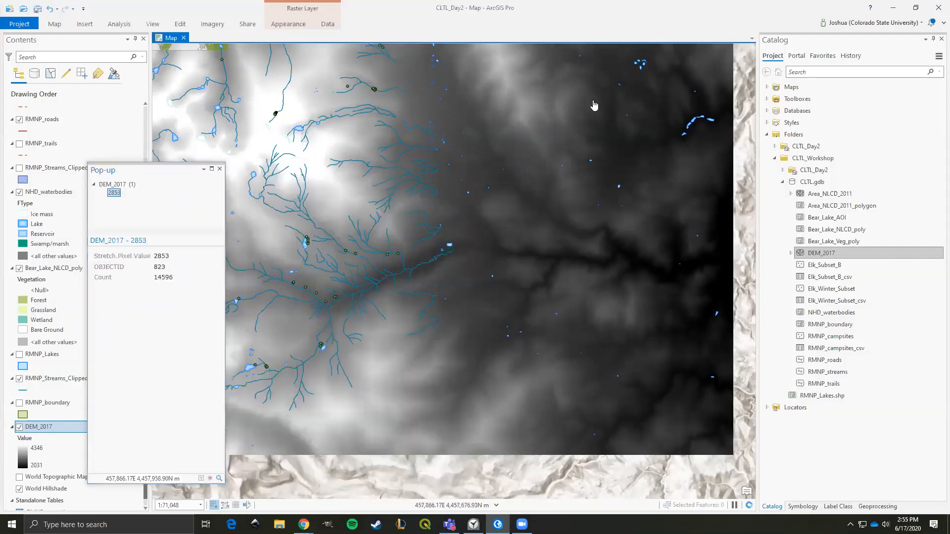
pyautogui.click(702, 59)
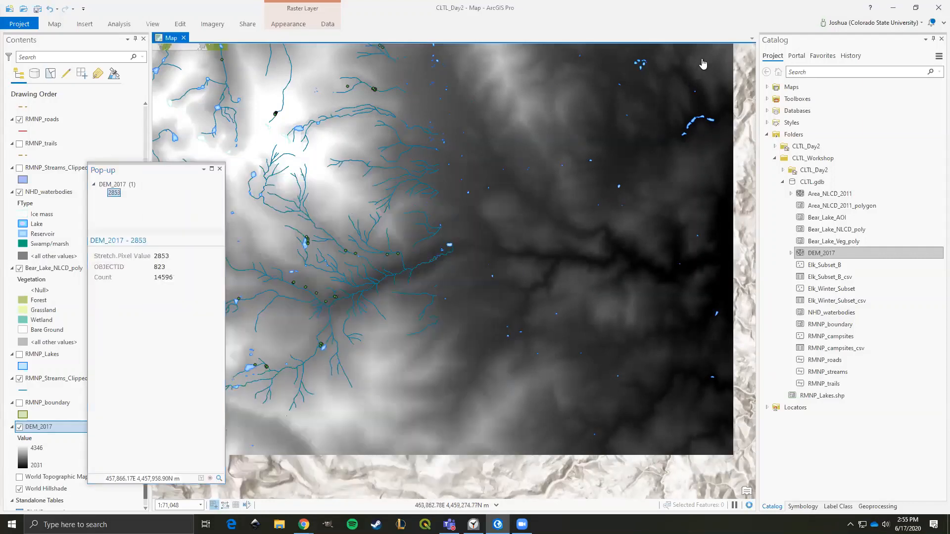
pyautogui.click(662, 355)
pyautogui.click(402, 404)
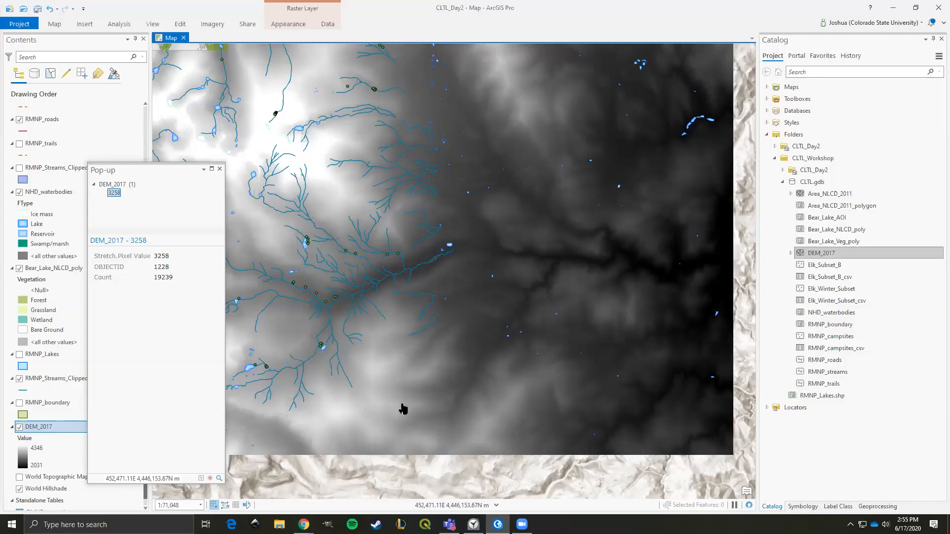
pyautogui.click(644, 345)
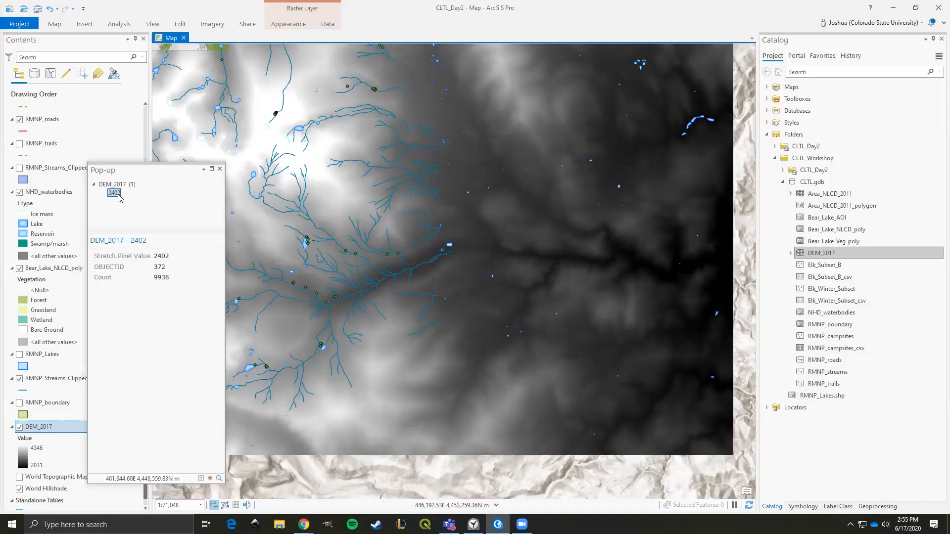
pyautogui.click(266, 106)
pyautogui.click(220, 169)
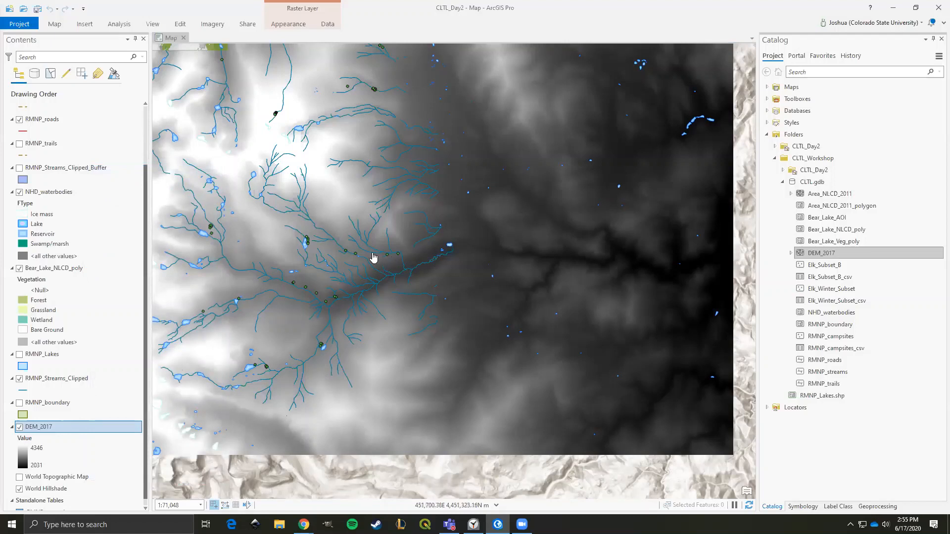
# Examine how the DEM_2017 shading follows the ridges, valleys, streams and roads across the park
pyautogui.moveTo(341, 206); pyautogui.dragTo(486, 287)
pyautogui.scroll(-3, 484, 280)
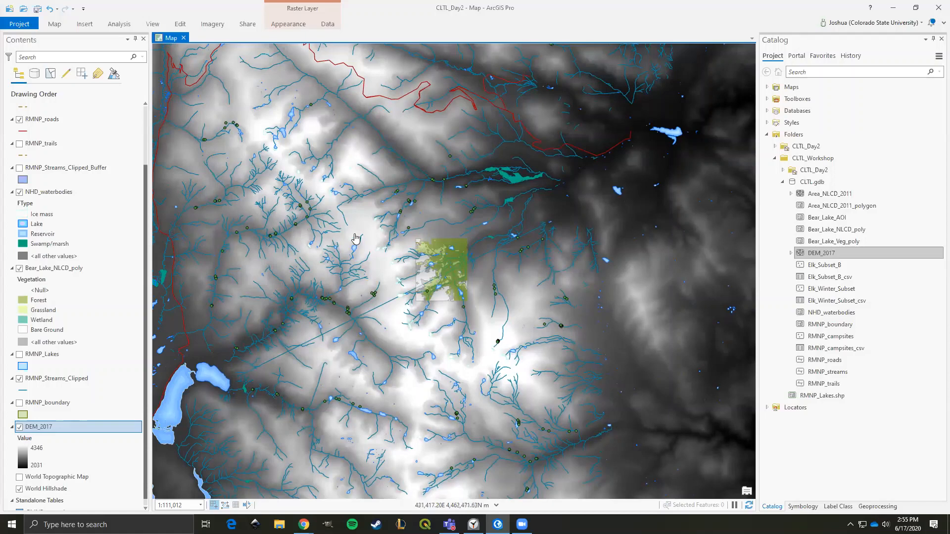
pyautogui.moveTo(356, 240); pyautogui.dragTo(429, 226)
pyautogui.scroll(-2, 430, 225)
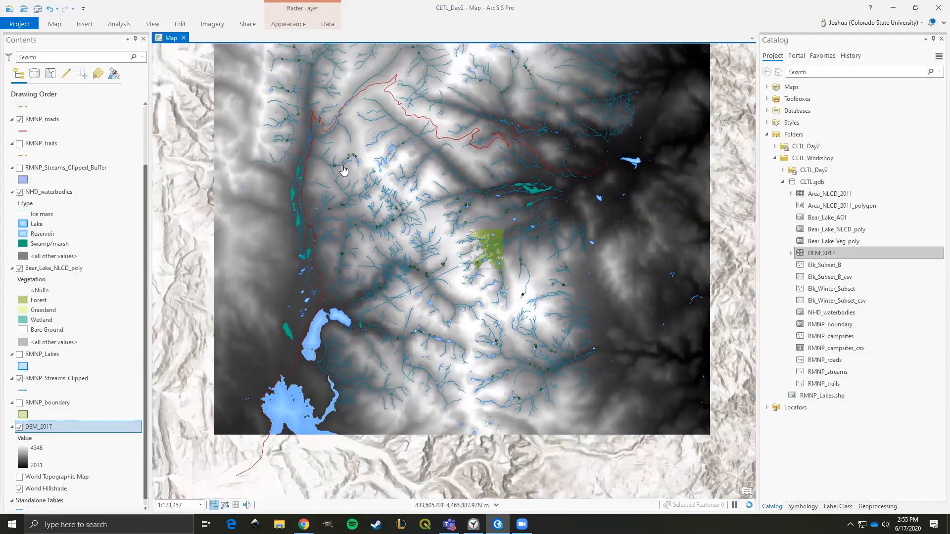
pyautogui.moveTo(255, 110); pyautogui.dragTo(241, 193)
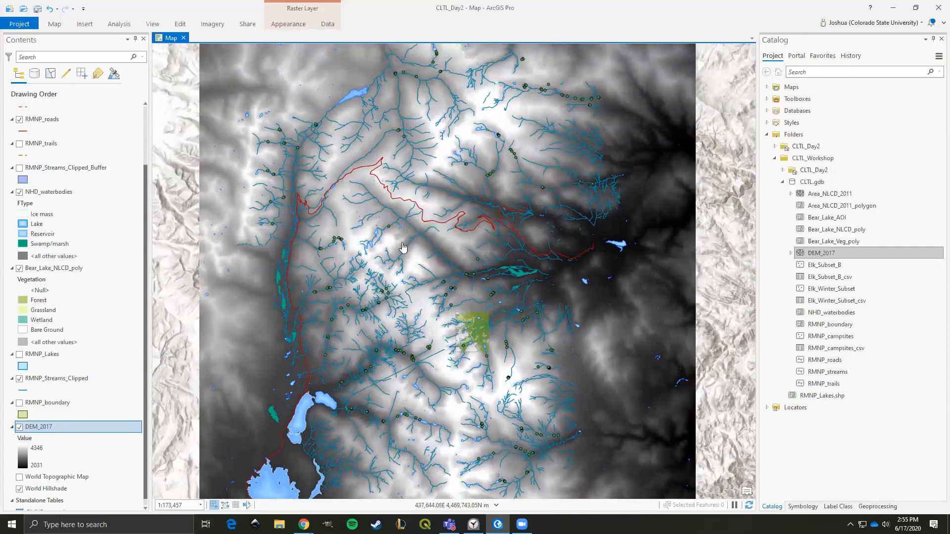
pyautogui.scroll(2, 413, 241)
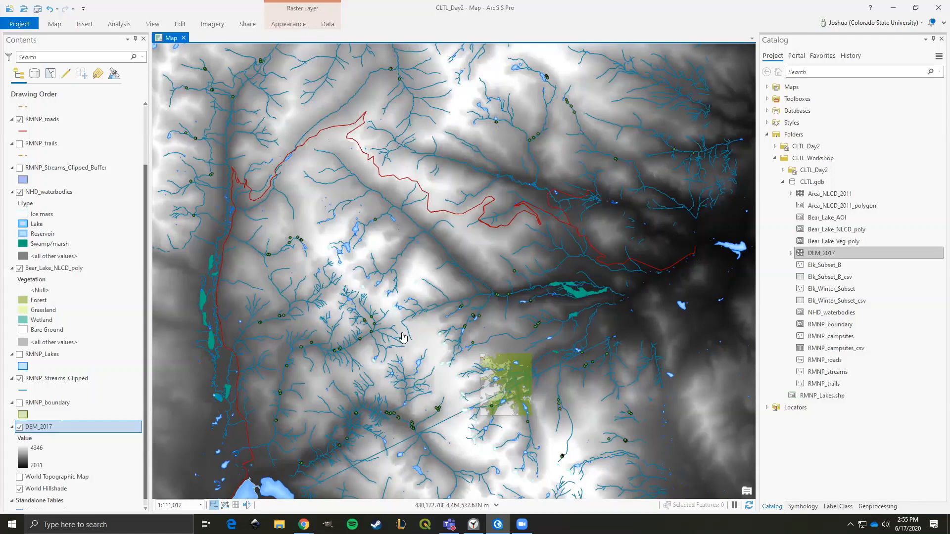
pyautogui.hotkey('alt', 'Tab')
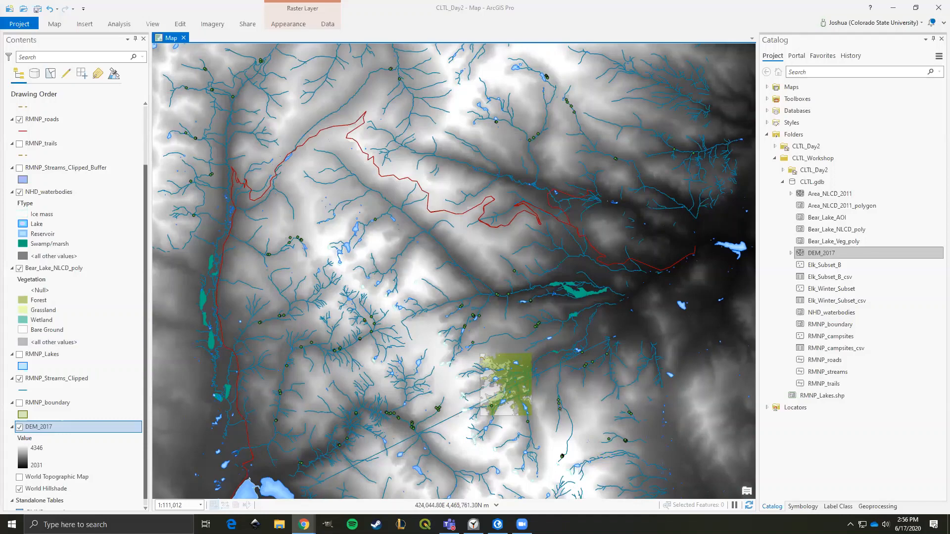
# Show the RMNP_Streams_Clipped_Buffer layer and open the Buffer geoprocessing tool from Analysis Tools
pyautogui.click(19, 169)
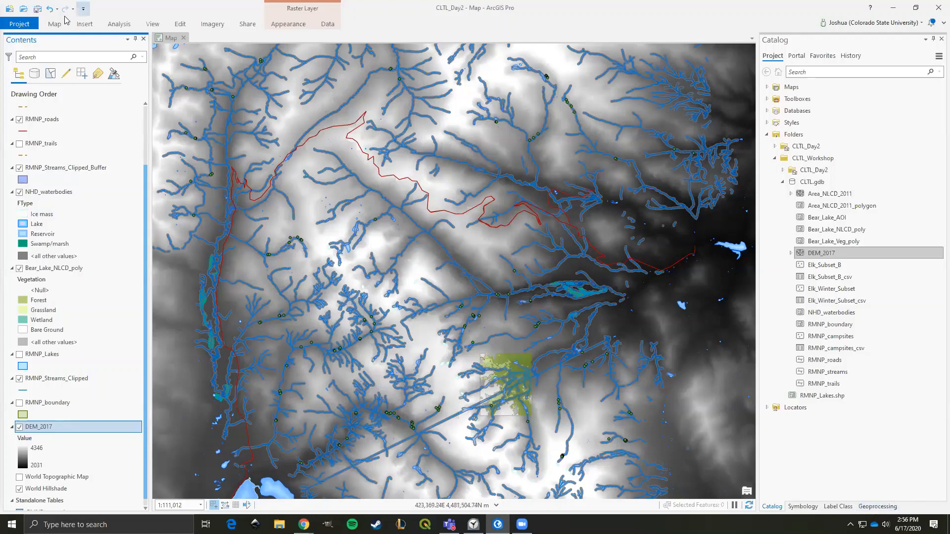
pyautogui.click(119, 24)
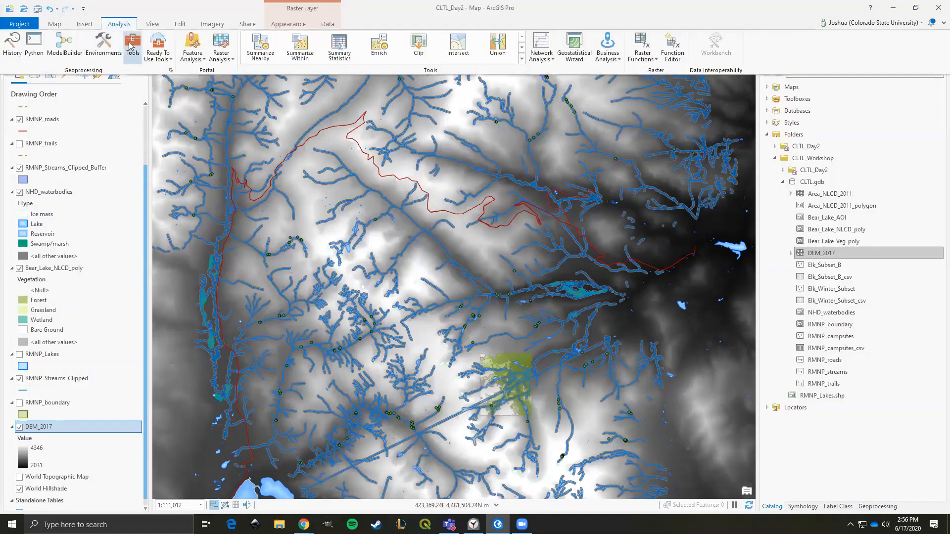
pyautogui.click(131, 45)
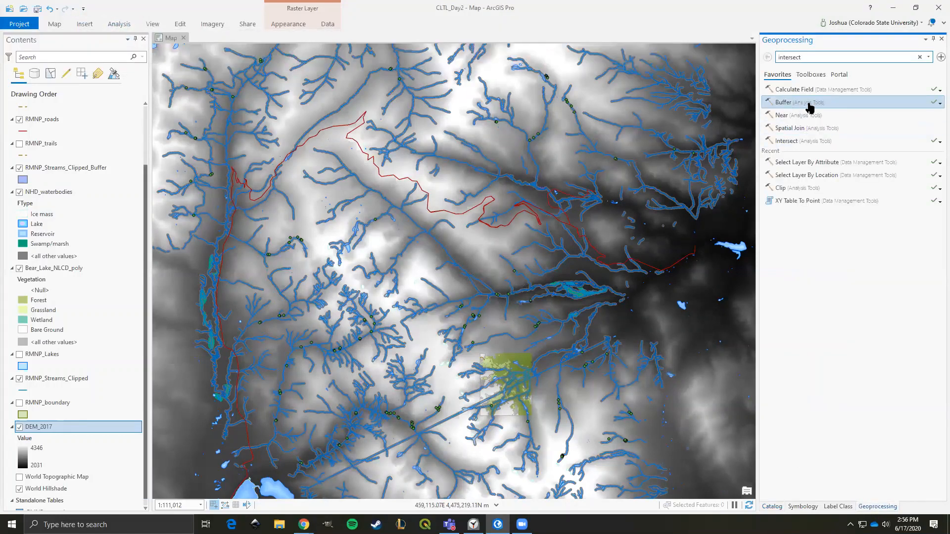
pyautogui.doubleClick(781, 58)
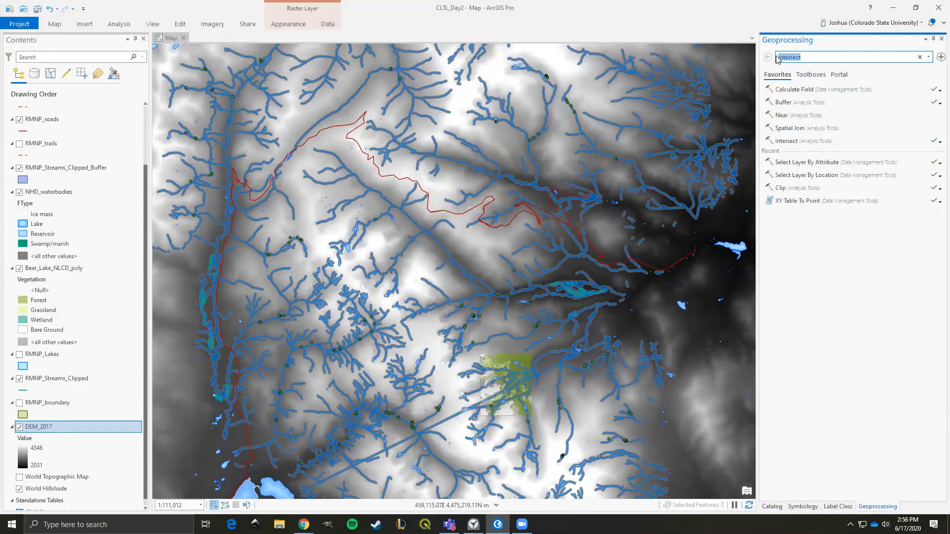
pyautogui.write('buffer')
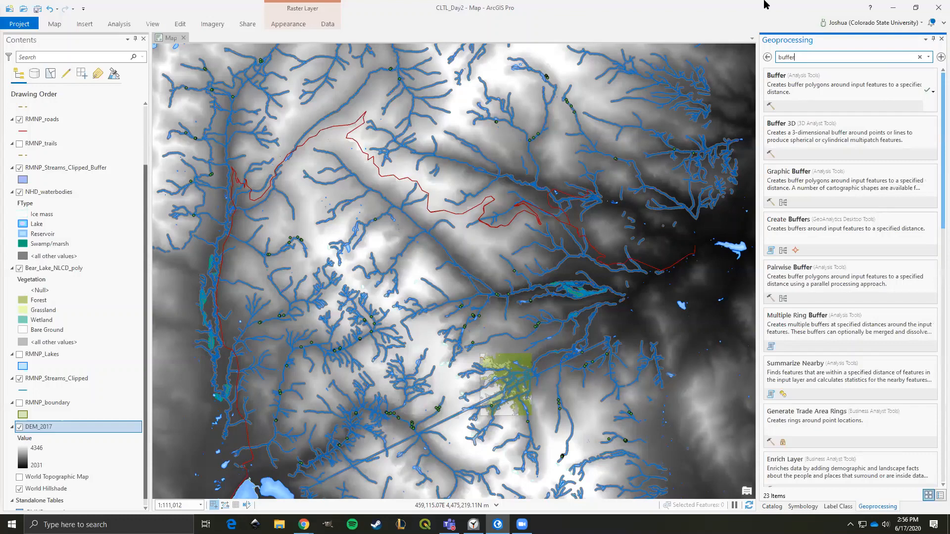
pyautogui.click(776, 77)
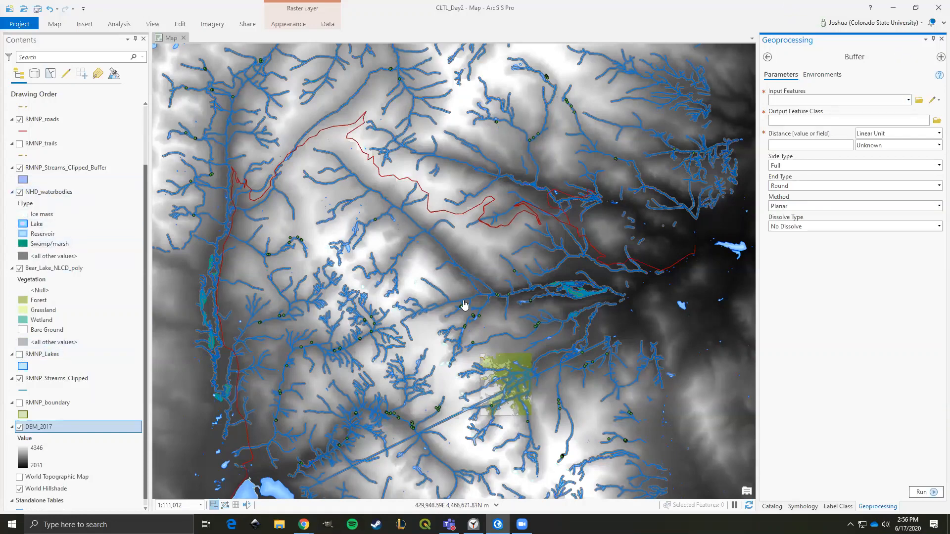
# Start a new definition query for the NHD_waterbodies layer on the FType field using the operator "includes the value(s)"
pyautogui.click(20, 191)
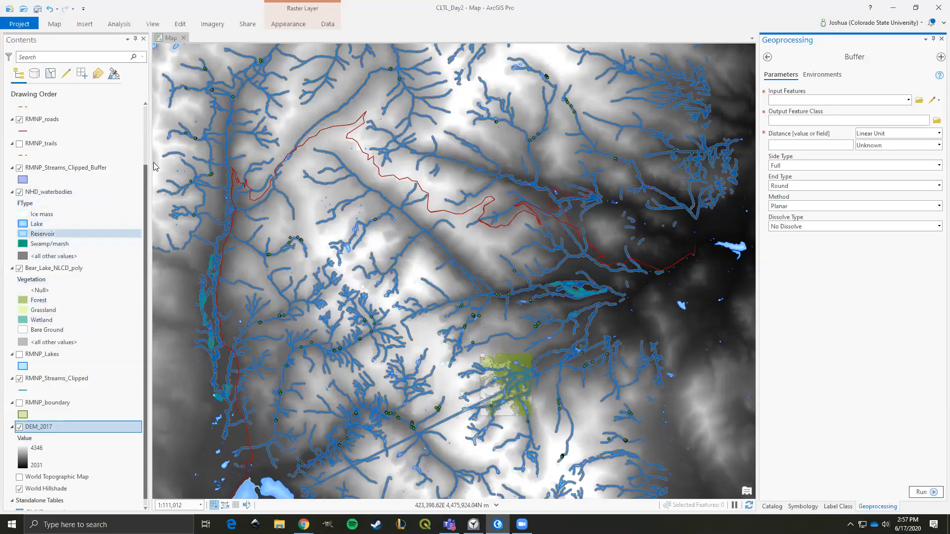
pyautogui.rightClick(58, 197)
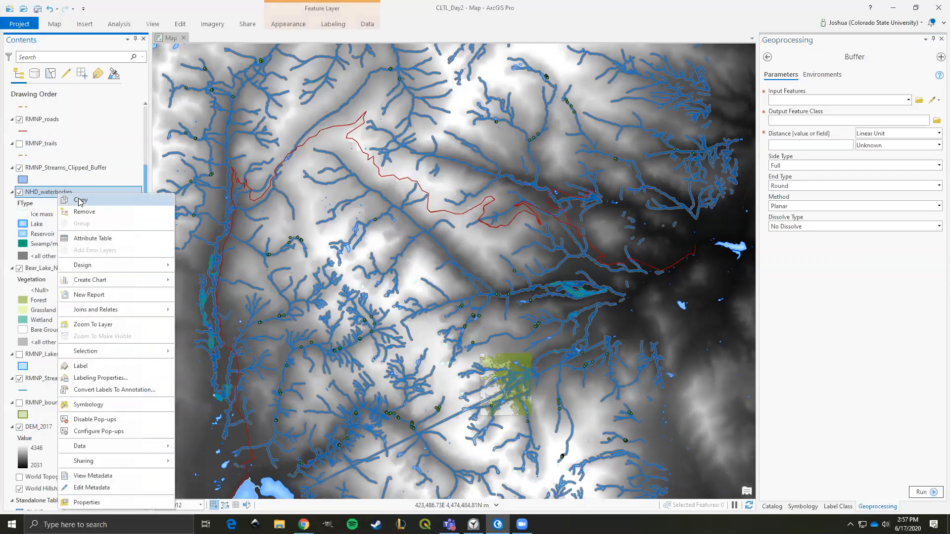
pyautogui.click(88, 503)
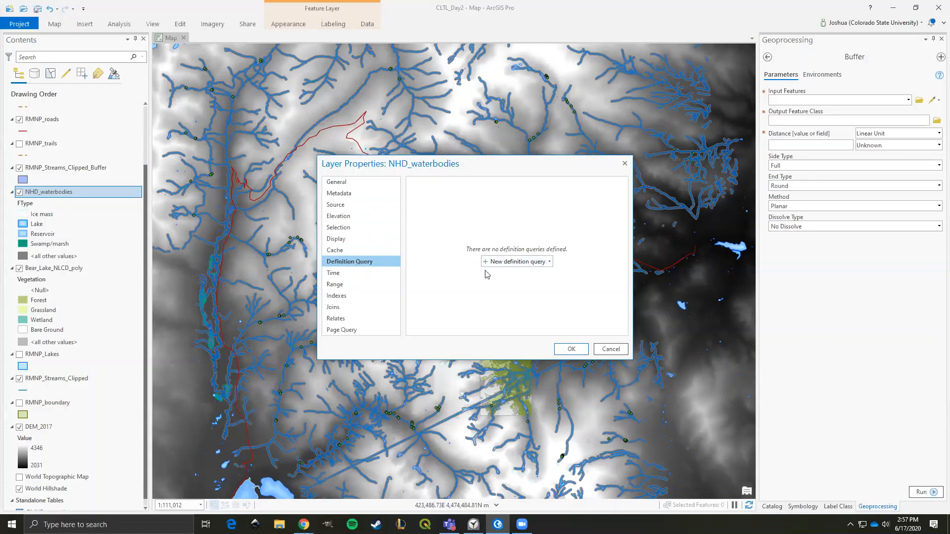
pyautogui.click(503, 263)
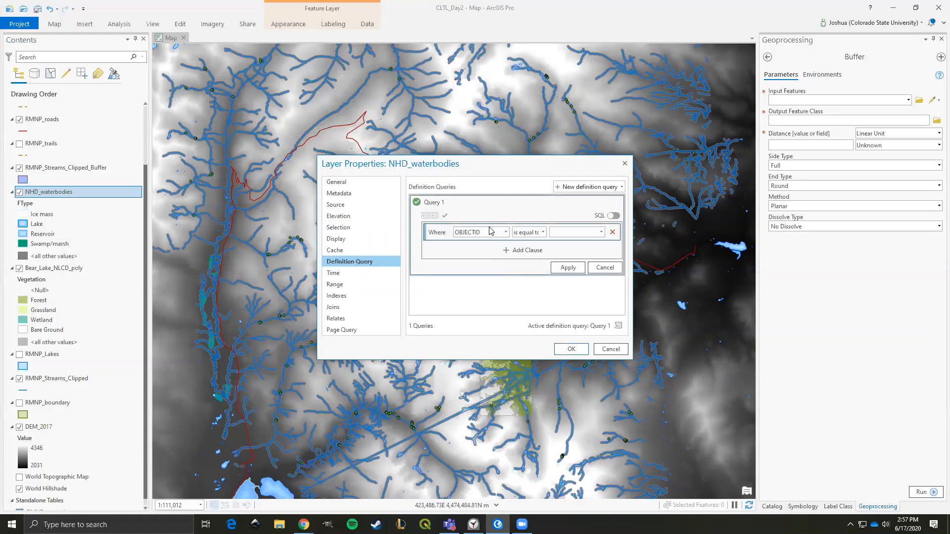
pyautogui.click(506, 232)
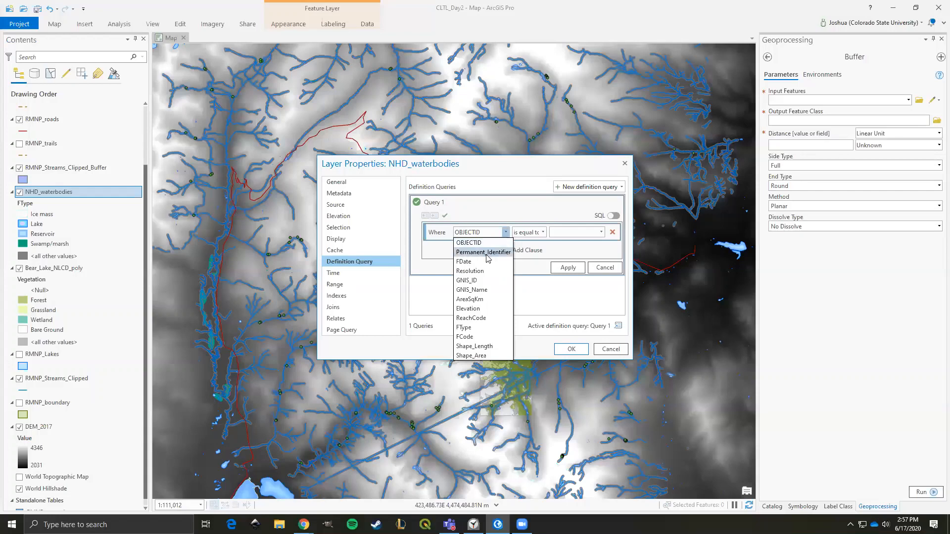
pyautogui.click(474, 327)
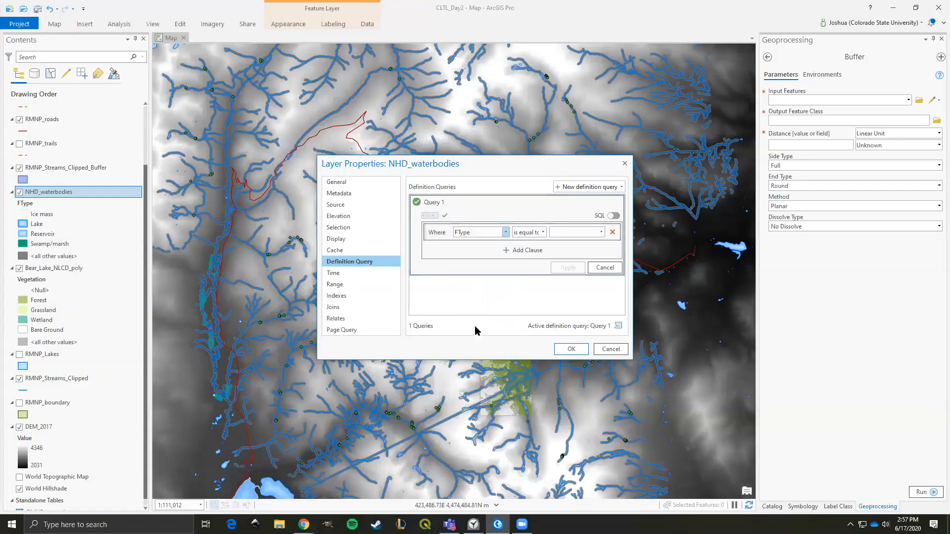
pyautogui.click(543, 232)
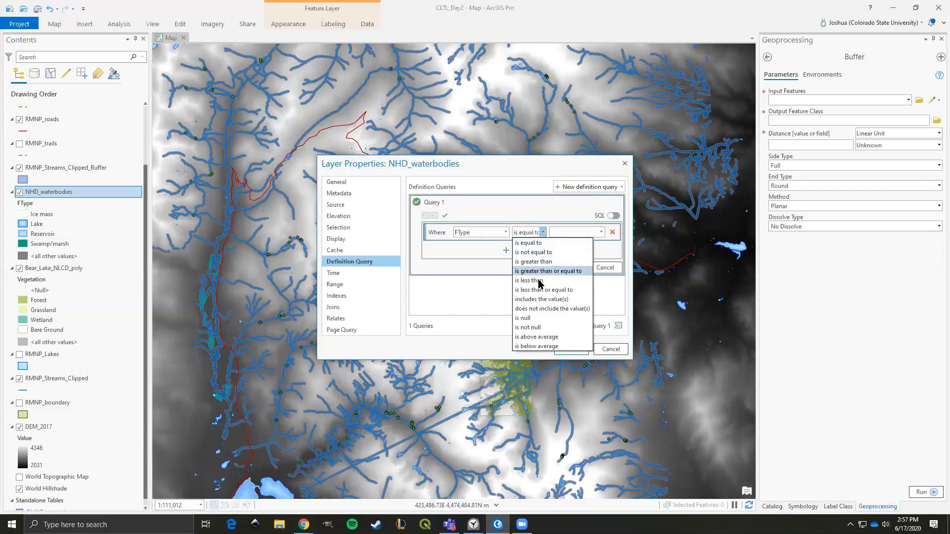
pyautogui.click(543, 298)
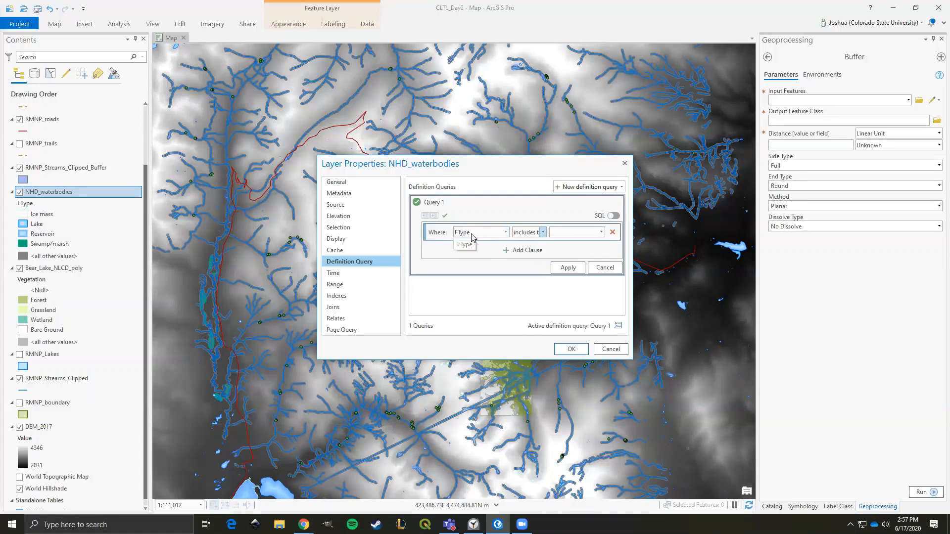
# Set the FType query values to 390 and 436 and apply the definition query to NHD_waterbodies
pyautogui.click(599, 233)
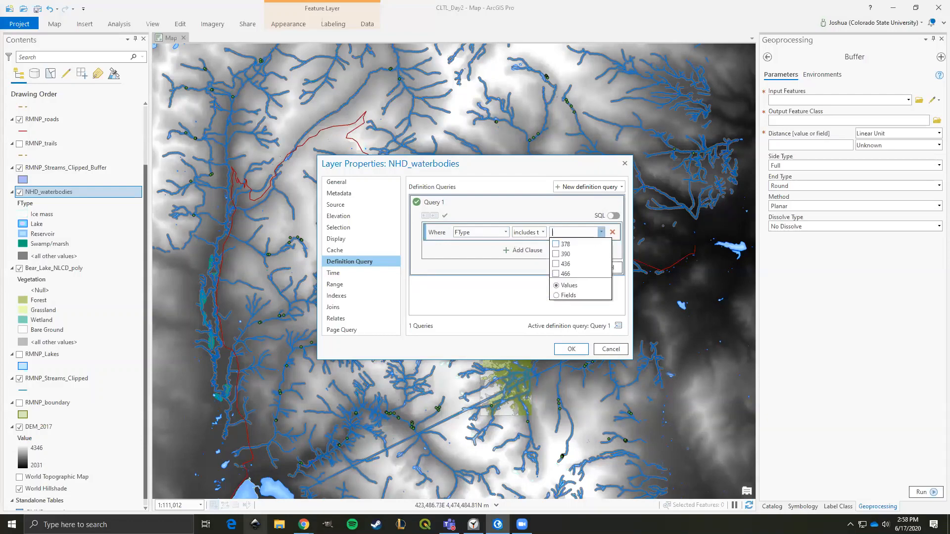
pyautogui.click(304, 524)
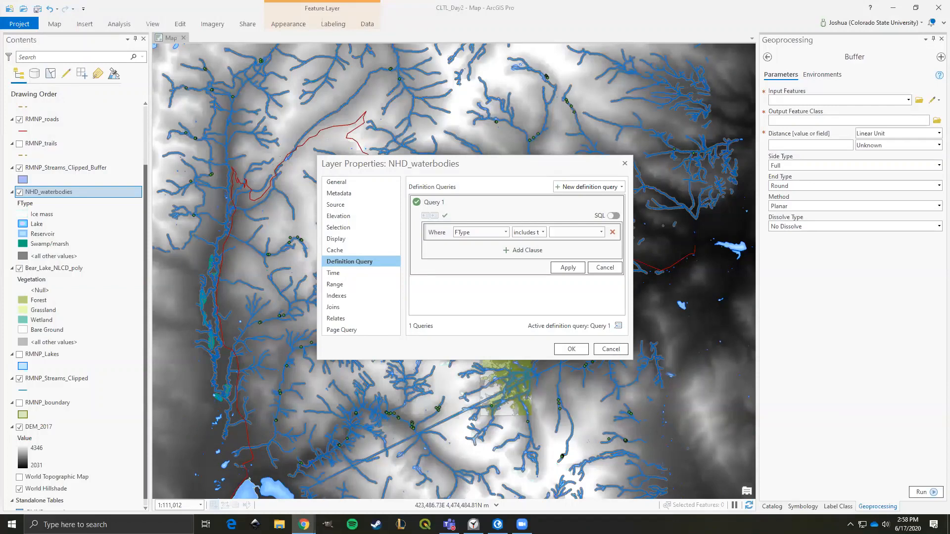
pyautogui.click(601, 232)
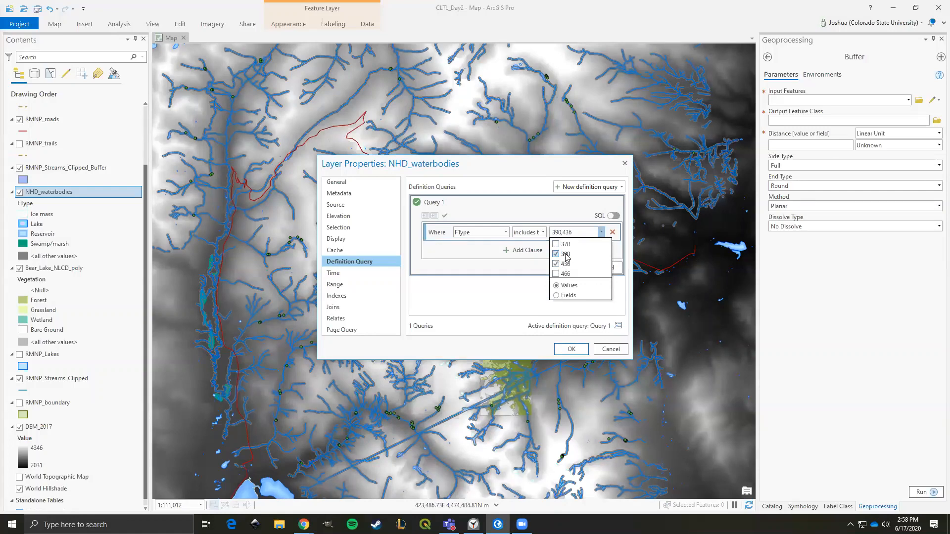
pyautogui.click(517, 287)
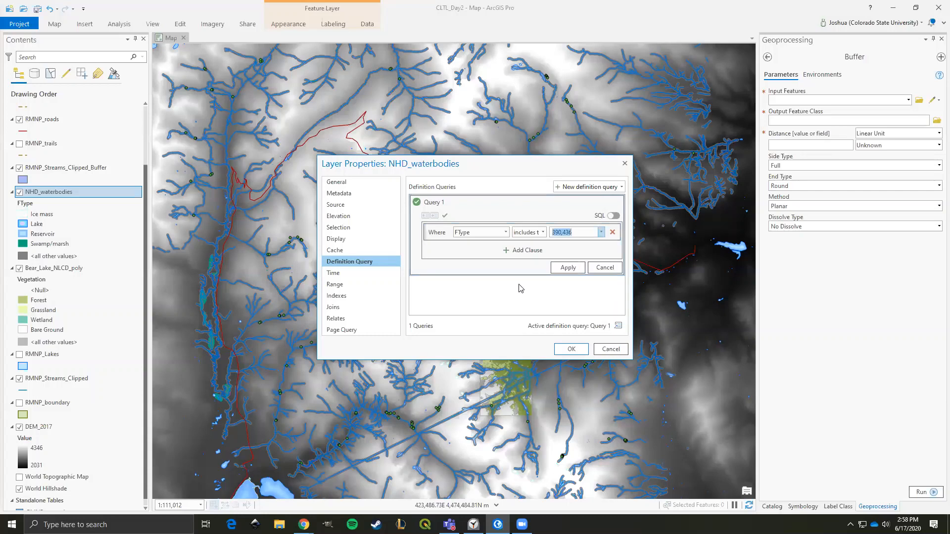
pyautogui.click(568, 268)
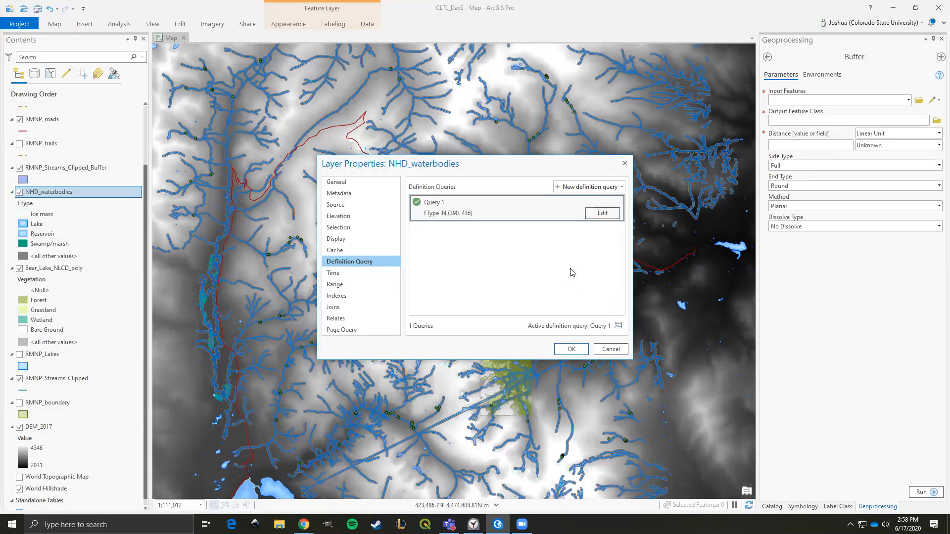
pyautogui.click(571, 349)
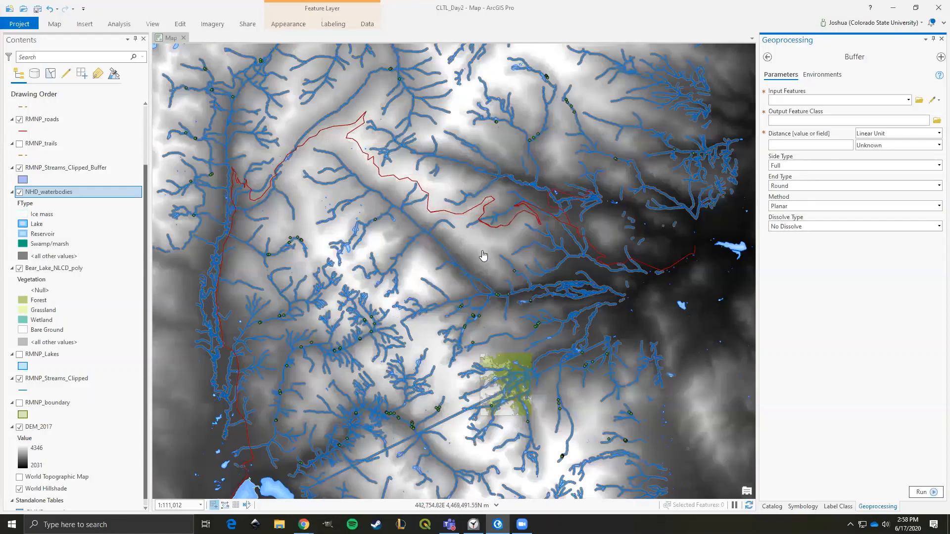
# Show the RMNP_boundary layer over the full DEM area
pyautogui.scroll(-2, 484, 260)
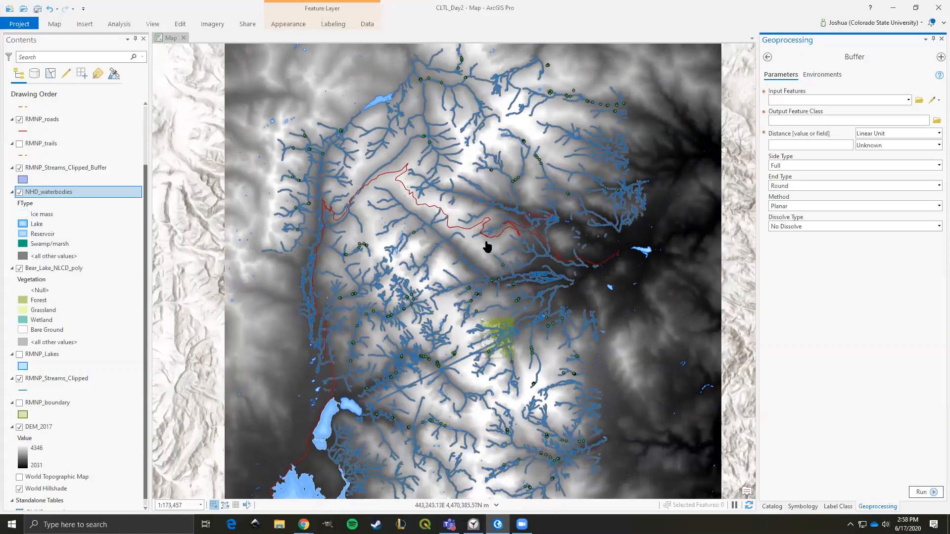
pyautogui.scroll(-2, 485, 246)
pyautogui.click(19, 402)
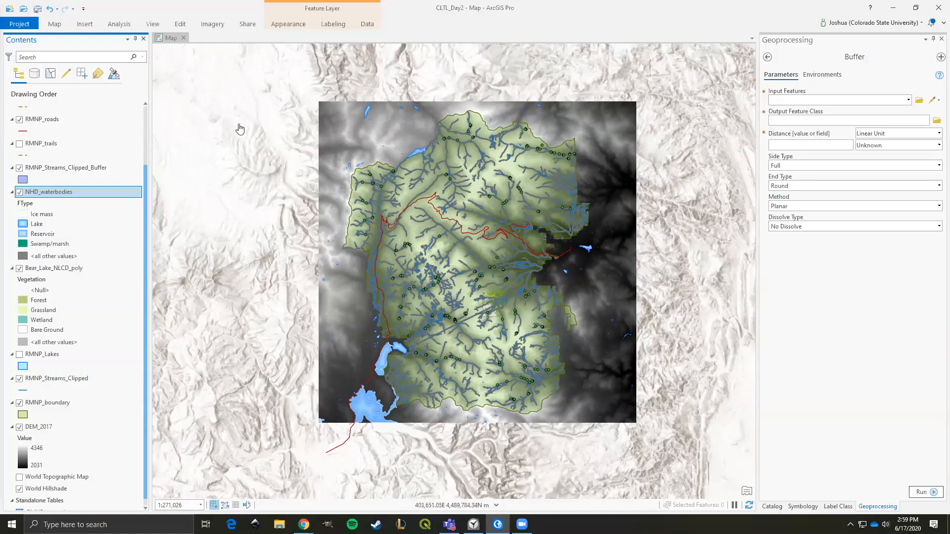
# Select by location the NHD_waterbodies features that intersect RMNP_boundary as a new selection
pyautogui.click(54, 24)
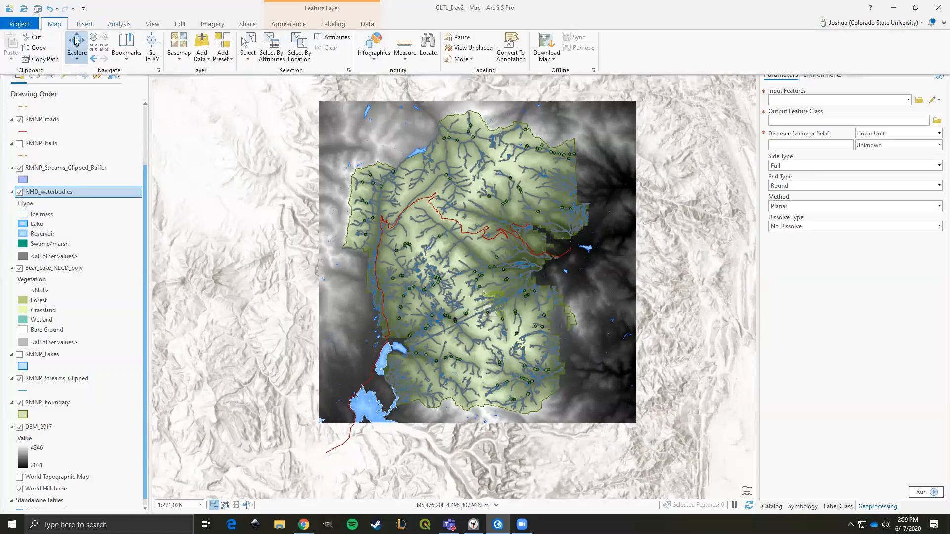
pyautogui.click(298, 46)
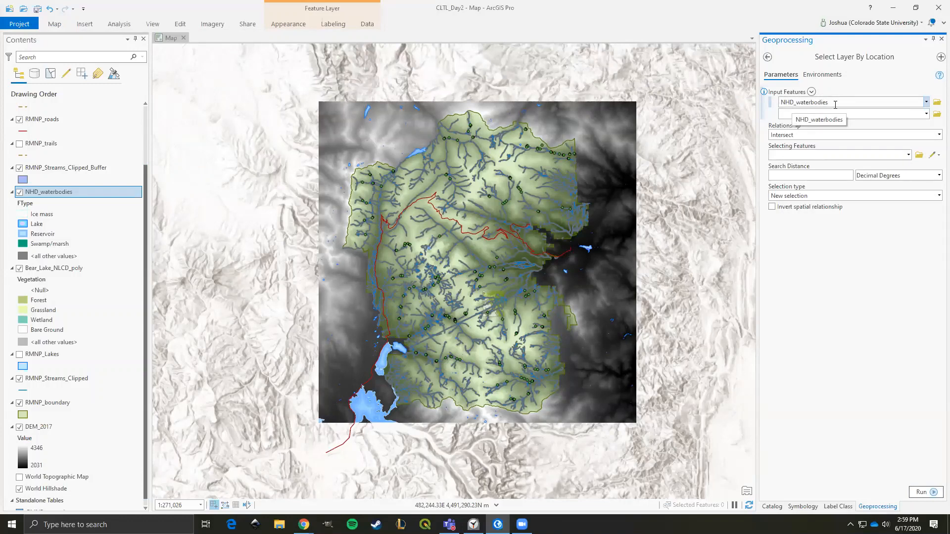
pyautogui.click(934, 134)
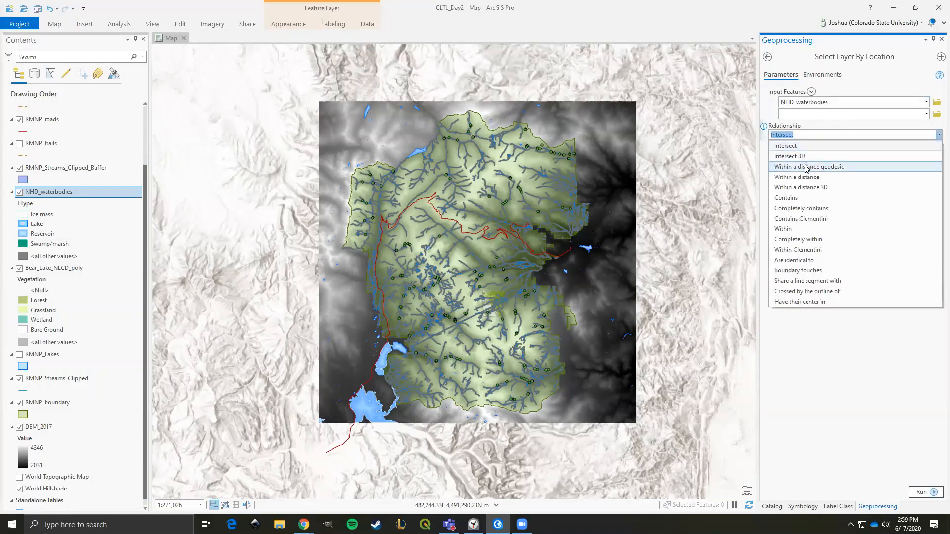
pyautogui.click(785, 146)
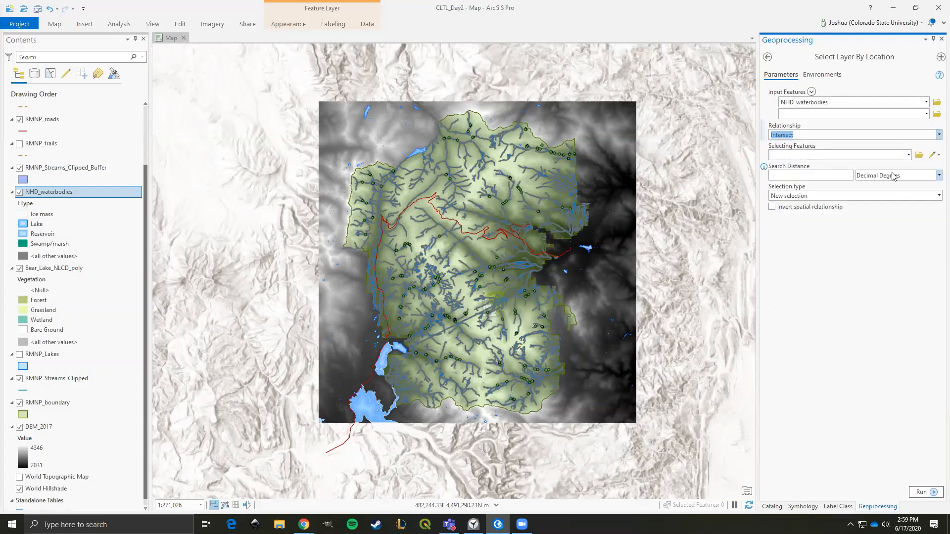
pyautogui.click(908, 156)
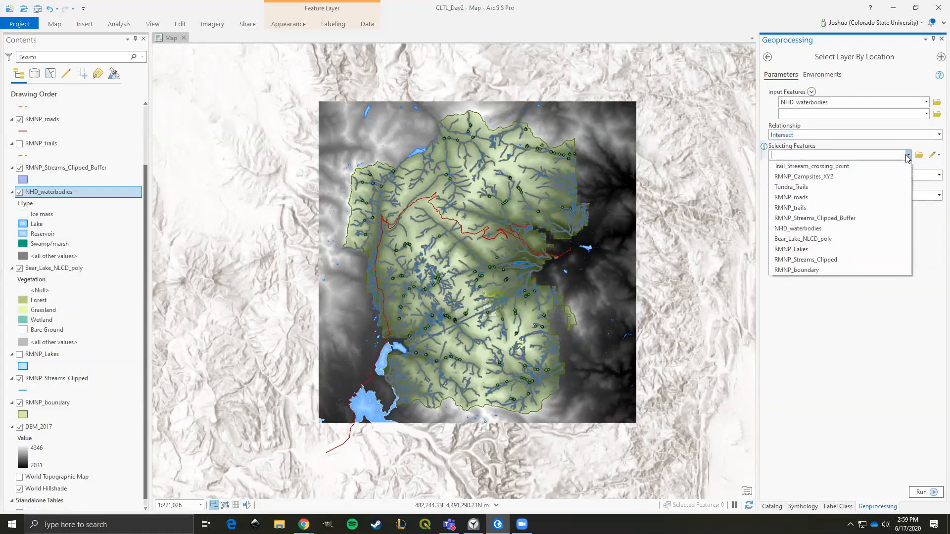
pyautogui.click(778, 270)
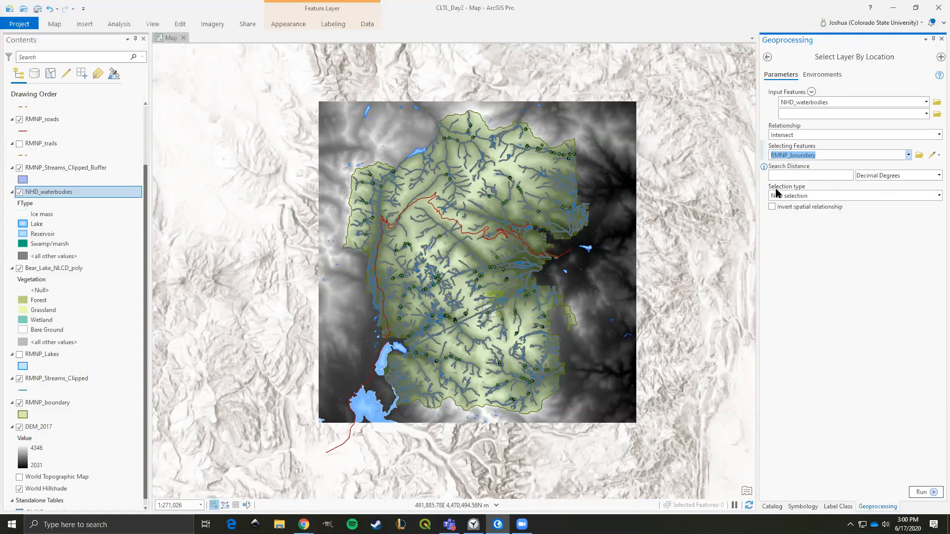
pyautogui.click(921, 492)
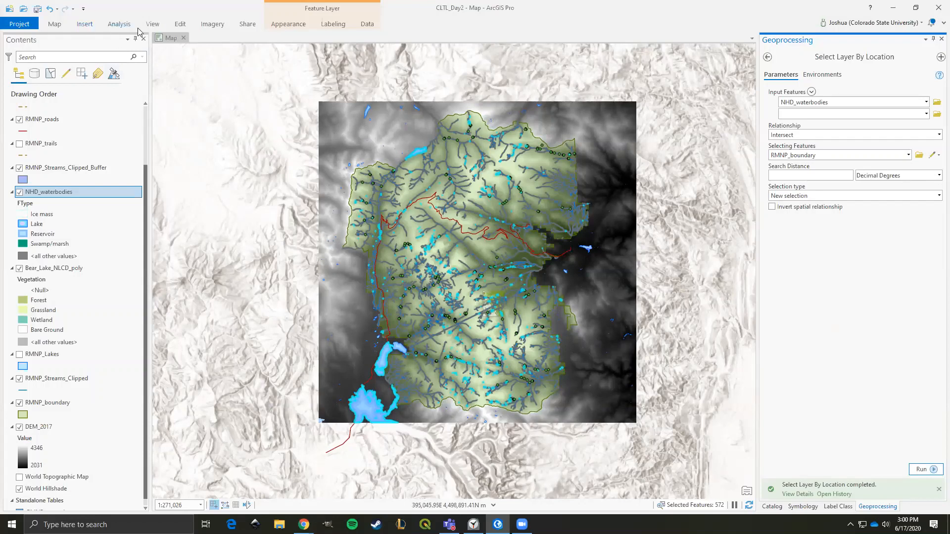
# Open the Buffer geoprocessing tool and set NHD_waterbodies as its input features
pyautogui.click(119, 24)
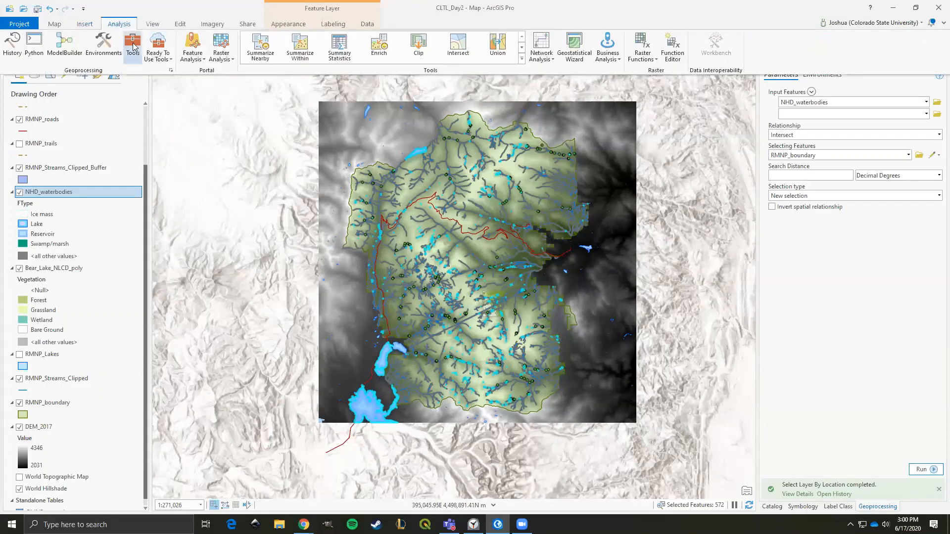
pyautogui.click(130, 46)
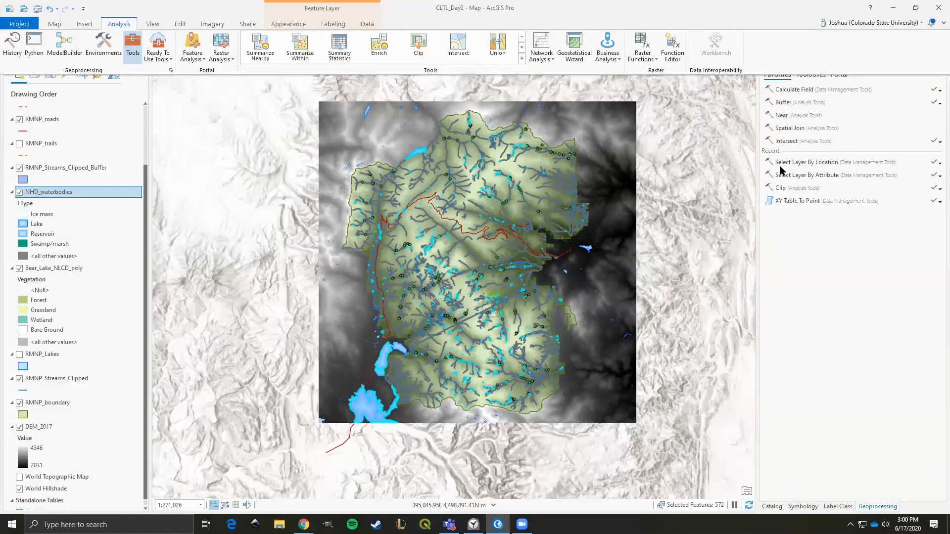
pyautogui.click(783, 102)
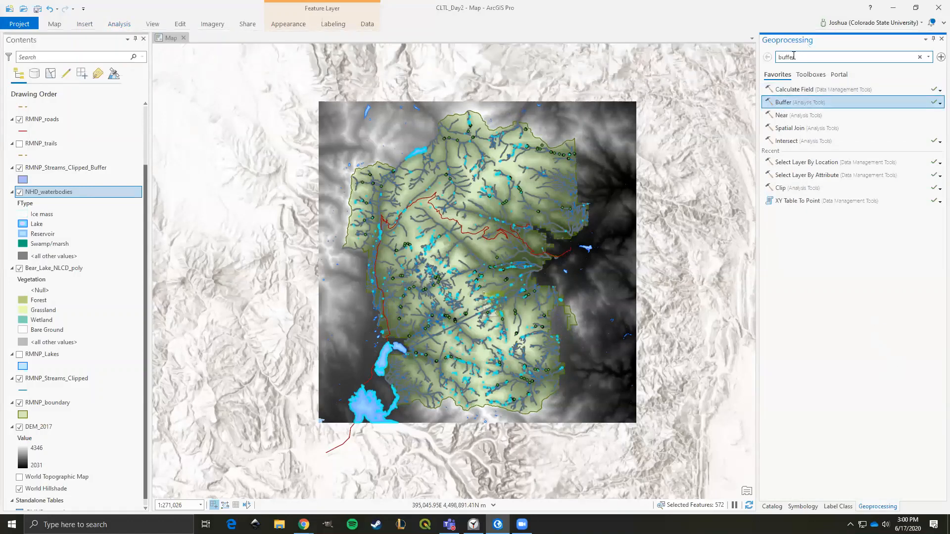
pyautogui.click(780, 103)
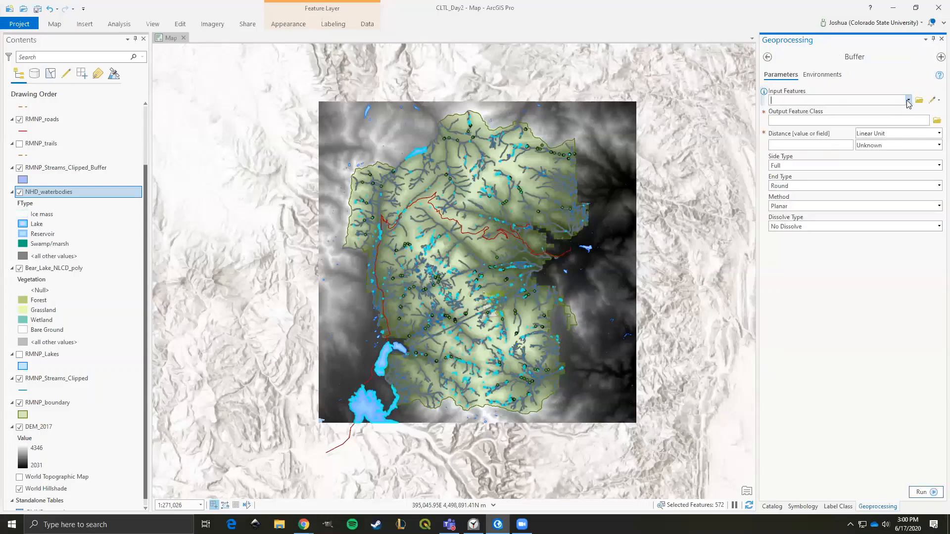
pyautogui.click(908, 100)
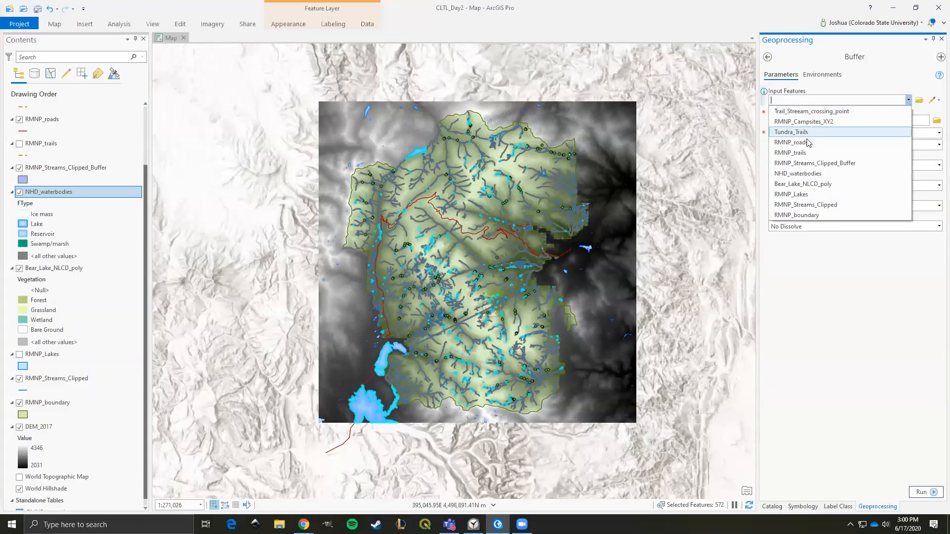
pyautogui.click(808, 175)
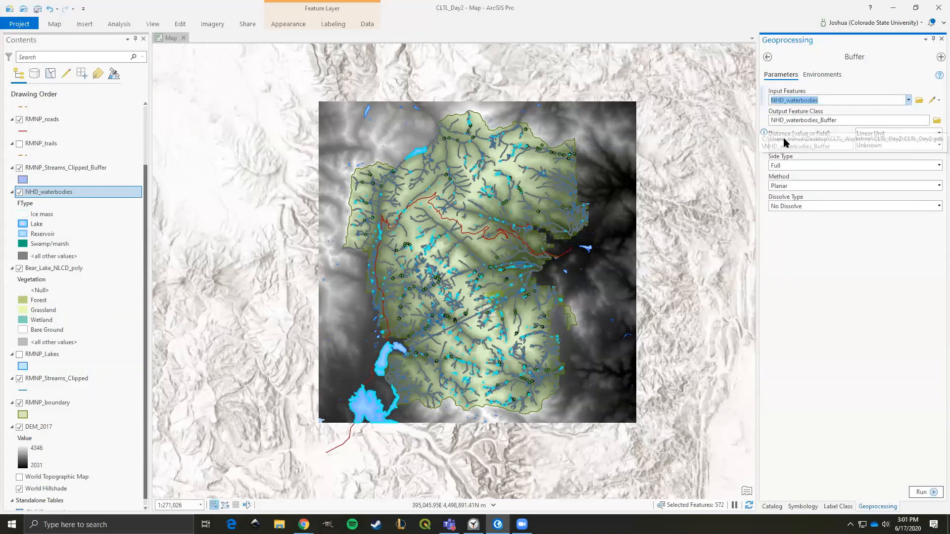
# Name the buffer's output feature class Lakes_buffer in the CLTL_Day2.gdb geodatabase
pyautogui.click(936, 120)
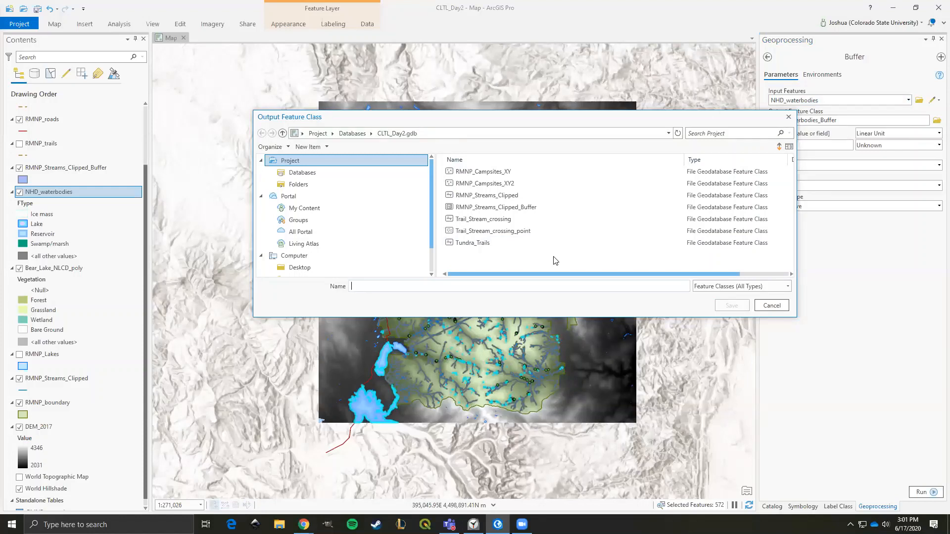
pyautogui.write('Water')
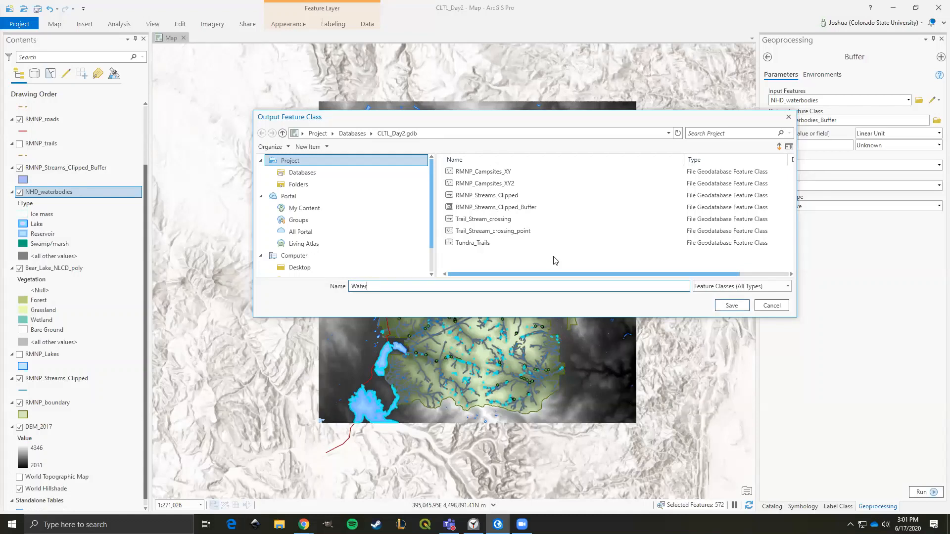
pyautogui.press('BackSpace')
pyautogui.press('BackSpace')
pyautogui.press('BackSpace')
pyautogui.write('Lake')
pyautogui.click(725, 309)
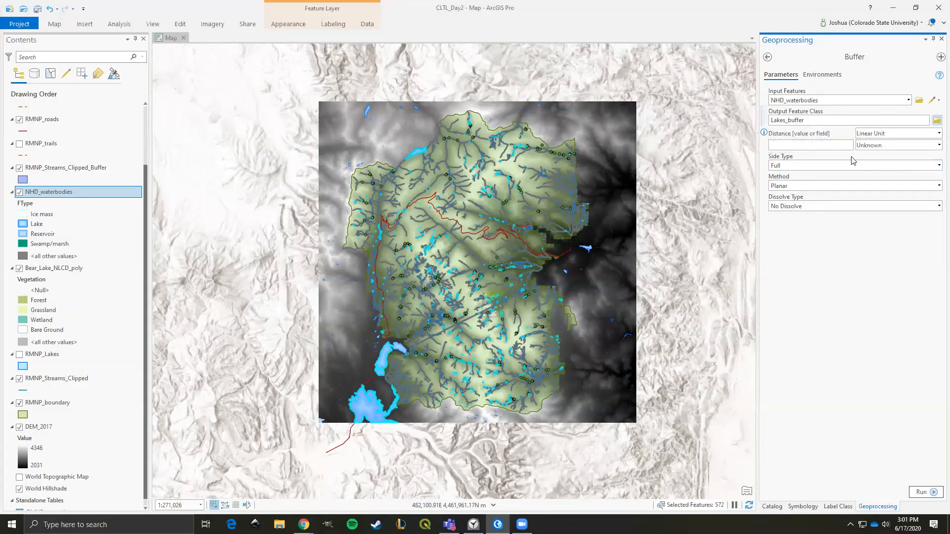
# Set the buffer distance to 200 feet as a linear unit
pyautogui.click(814, 142)
pyautogui.click(938, 145)
pyautogui.click(936, 154)
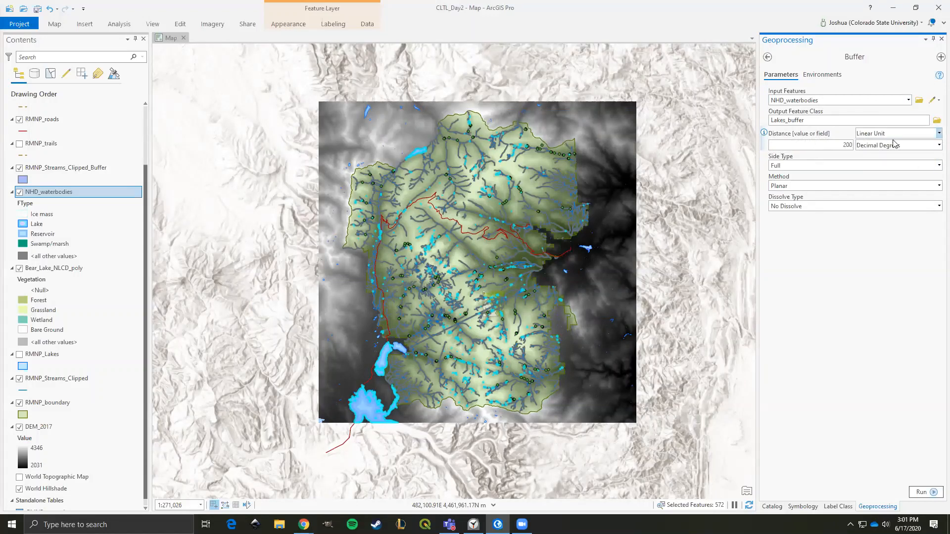
pyautogui.click(936, 150)
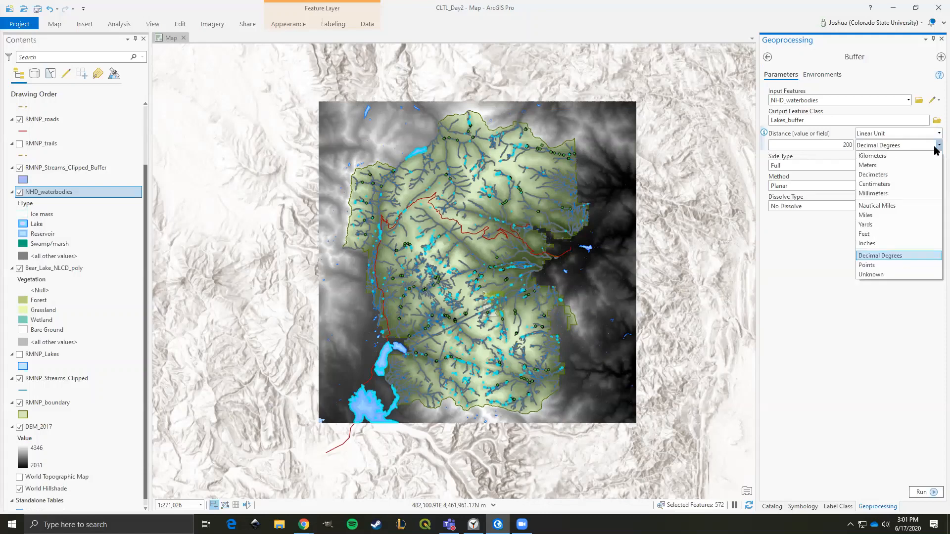
pyautogui.click(871, 234)
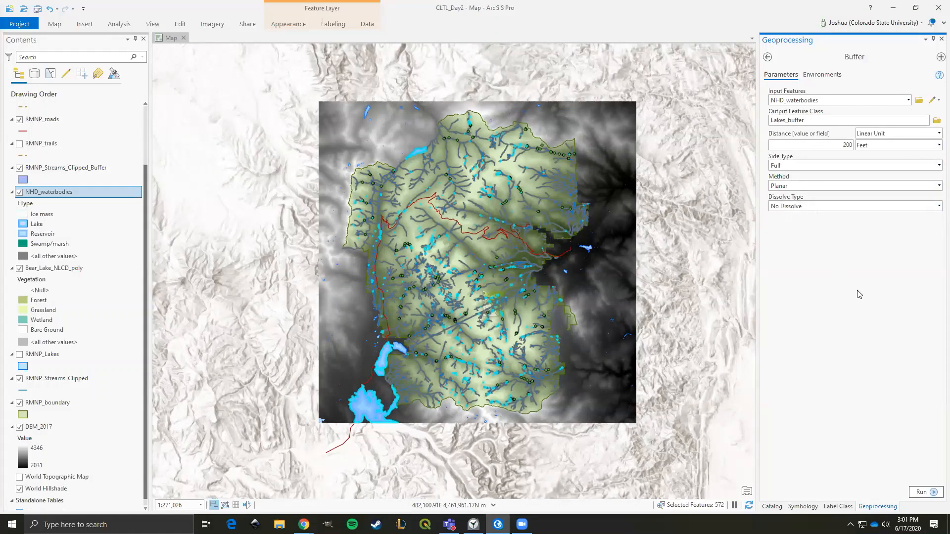
# Run the lakes buffer with all output features dissolved into a single feature, and clear the selected waterbodies
pyautogui.click(938, 206)
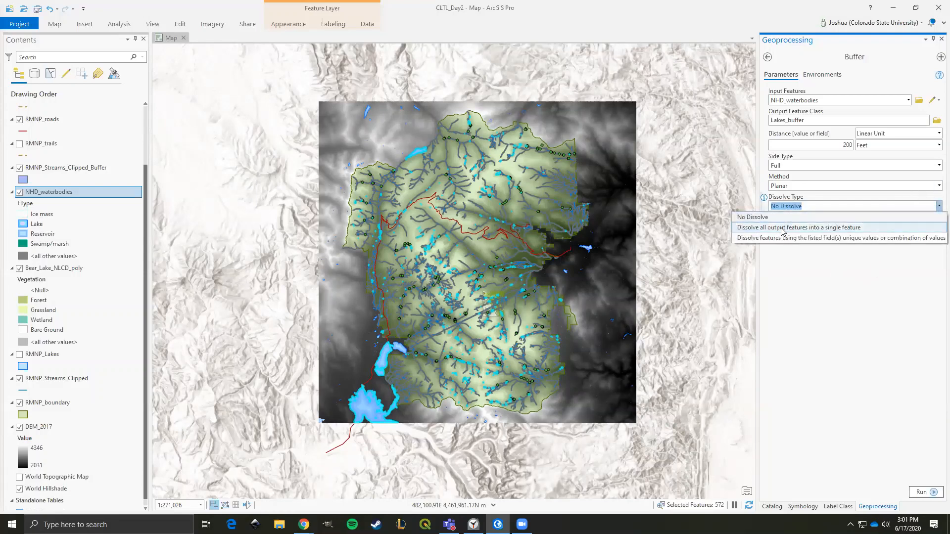
pyautogui.click(782, 228)
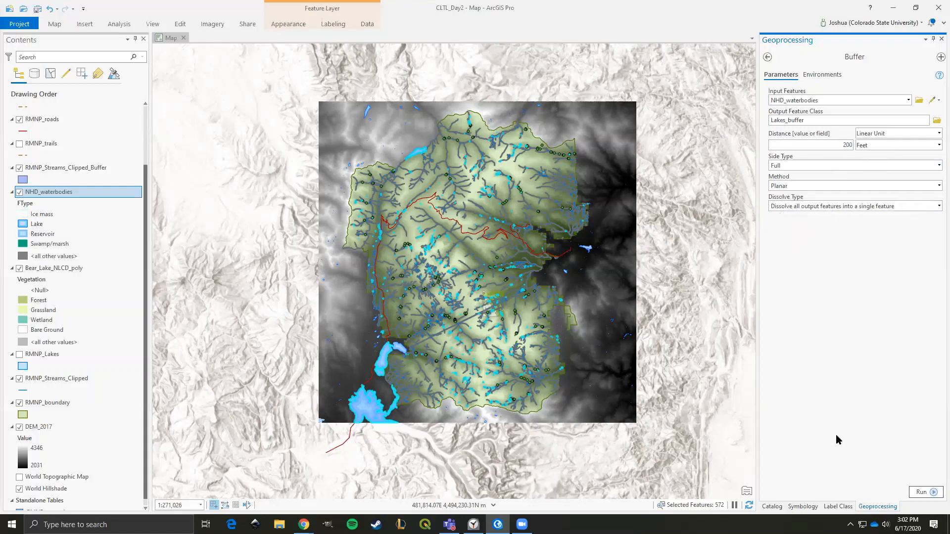
pyautogui.click(921, 491)
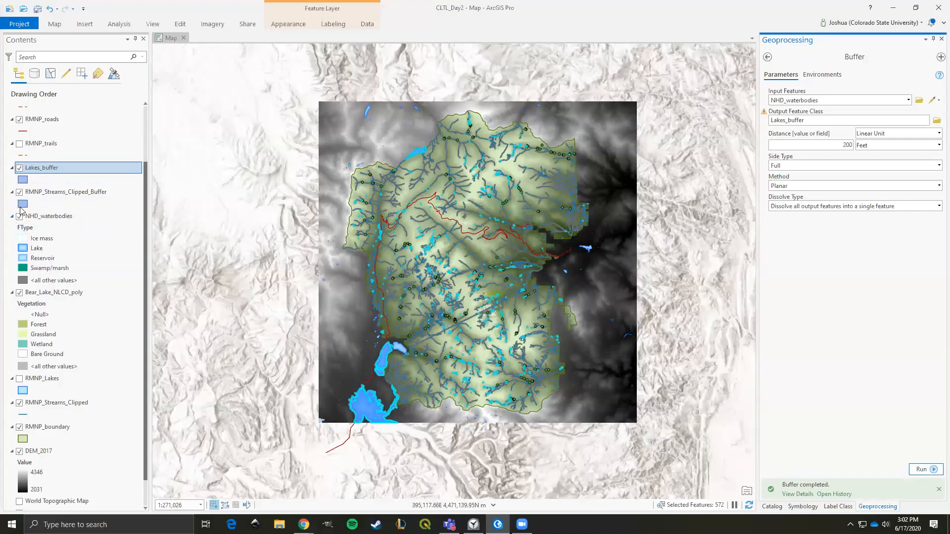
pyautogui.click(52, 24)
pyautogui.click(330, 49)
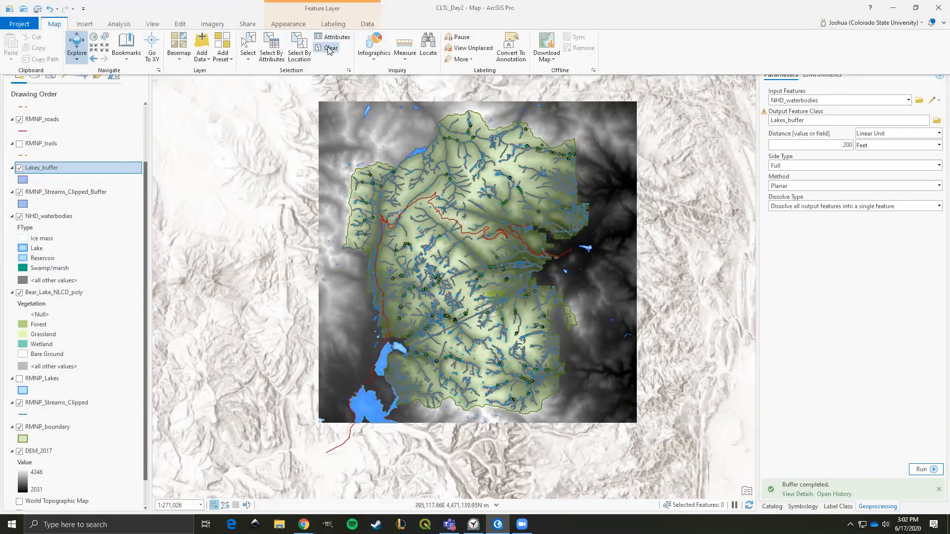
# Inspect the Lakes_buffer polygons around the lakes and streams up close, and return the map to the RMNP_boundary extent
pyautogui.rightClick(40, 171)
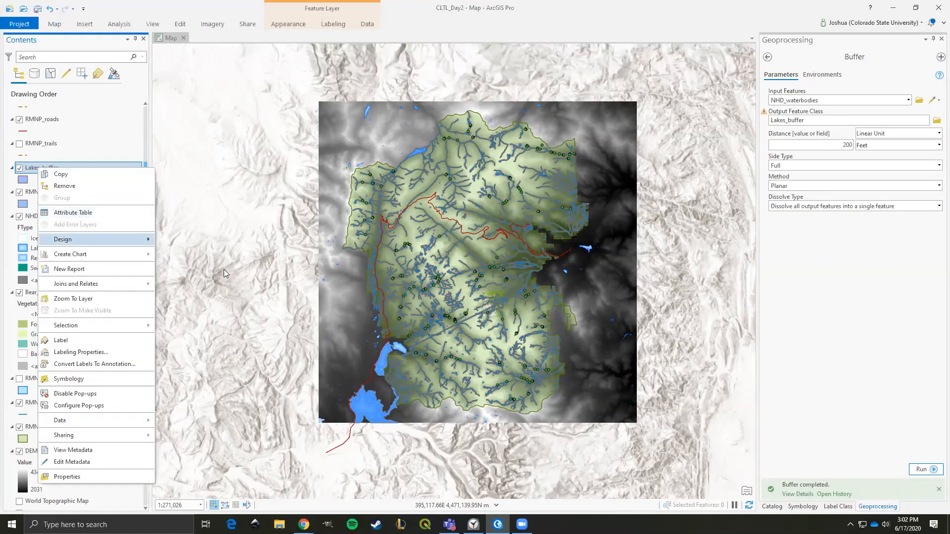
pyautogui.scroll(4, 382, 260)
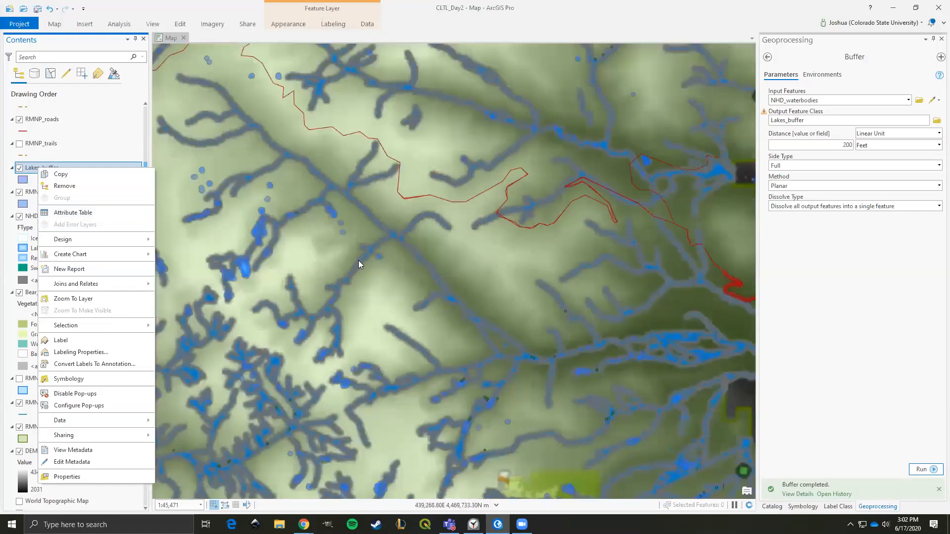
pyautogui.scroll(-1, 316, 270)
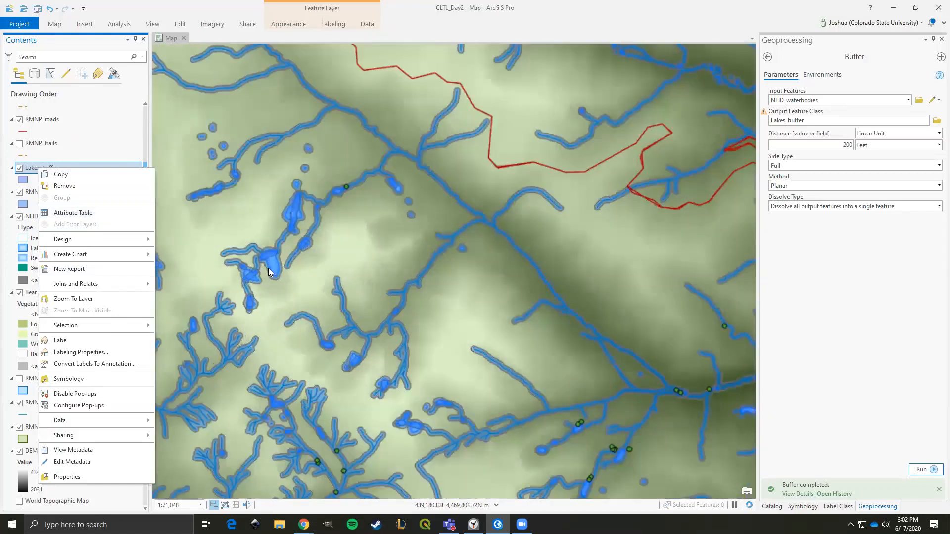
pyautogui.scroll(5, 269, 271)
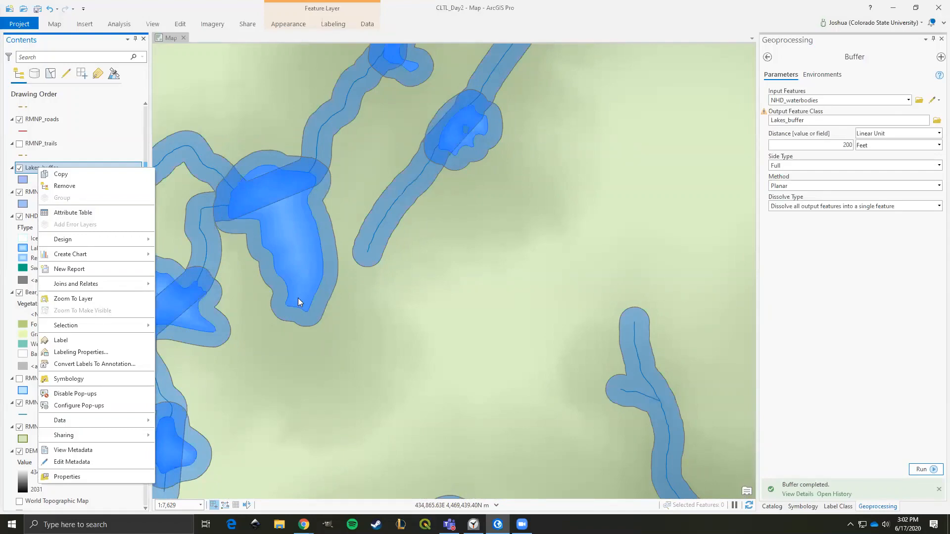
pyautogui.scroll(-5, 298, 301)
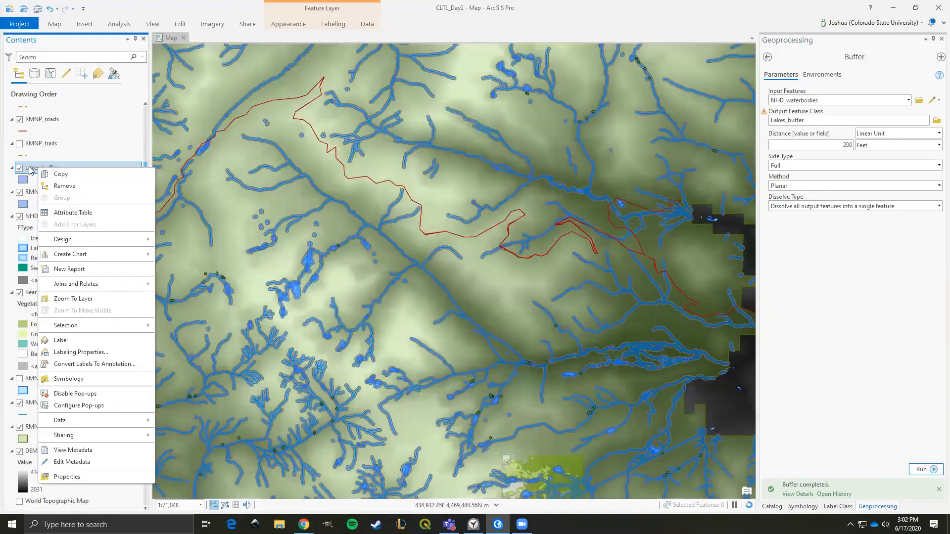
pyautogui.click(8, 163)
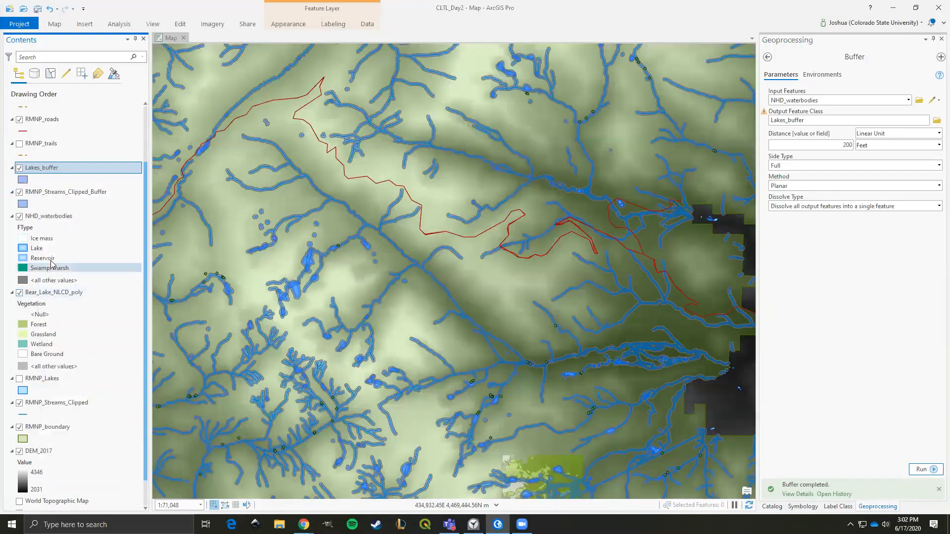
pyautogui.rightClick(48, 430)
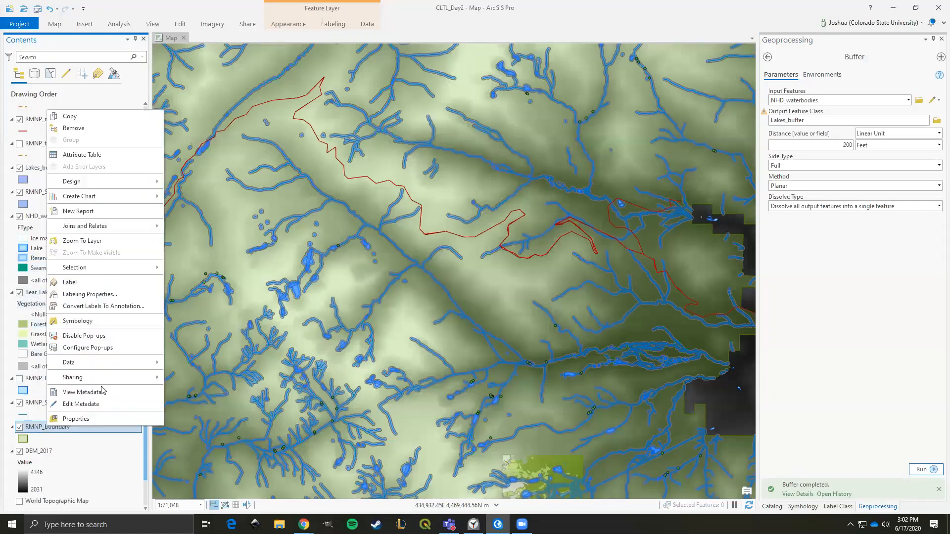
pyautogui.click(79, 242)
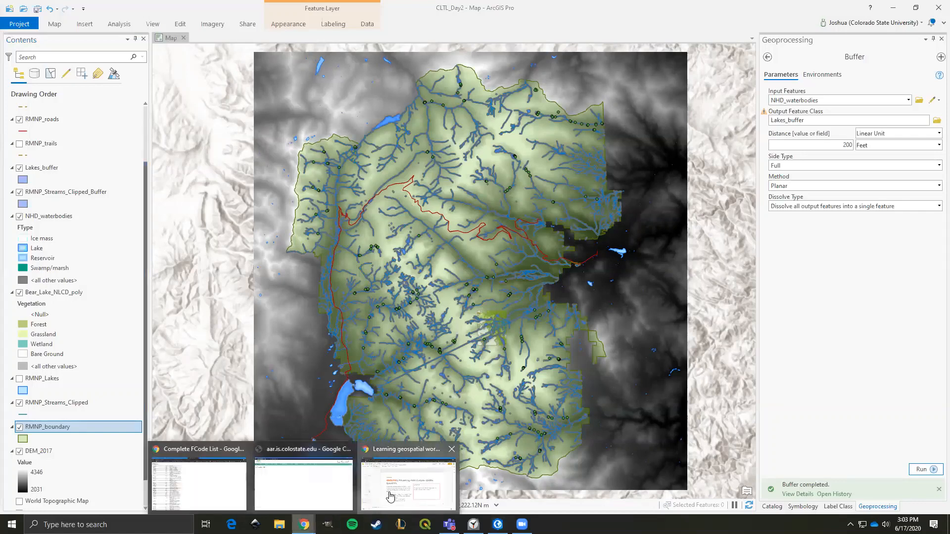
# Switch to the Google Slides presentation to review the campsite criteria on the analysis slide, and return to ArcGIS Pro
pyautogui.moveTo(0, 6); pyautogui.dragTo(351, 2)
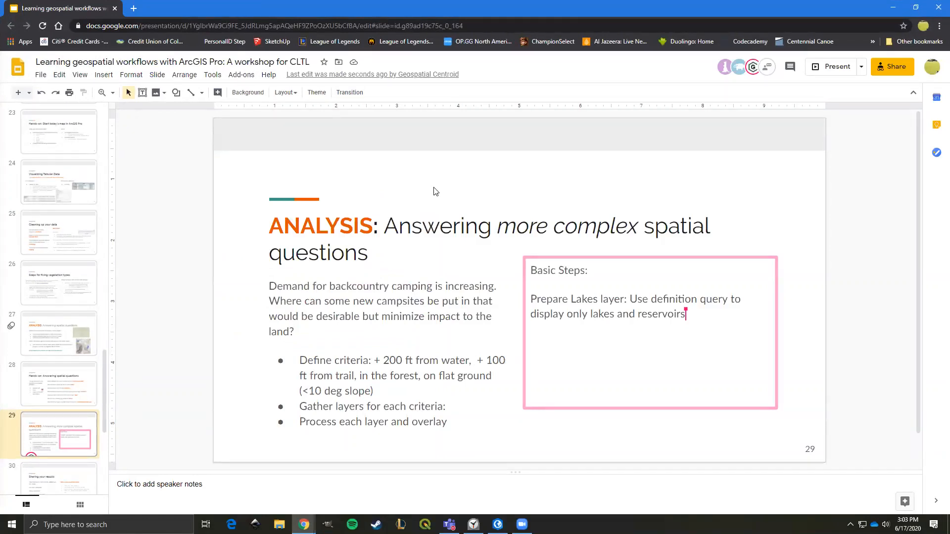
pyautogui.moveTo(351, 6); pyautogui.dragTo(0, 6)
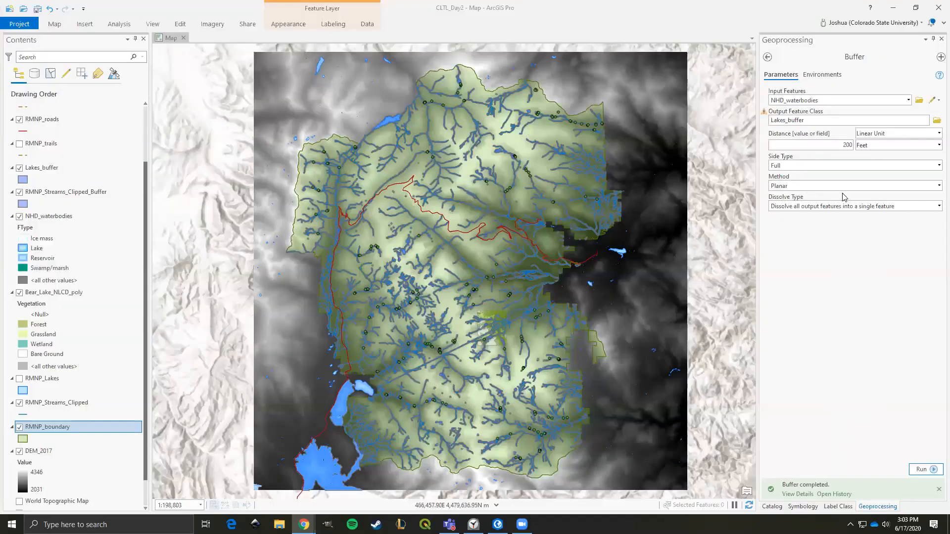
pyautogui.click(841, 323)
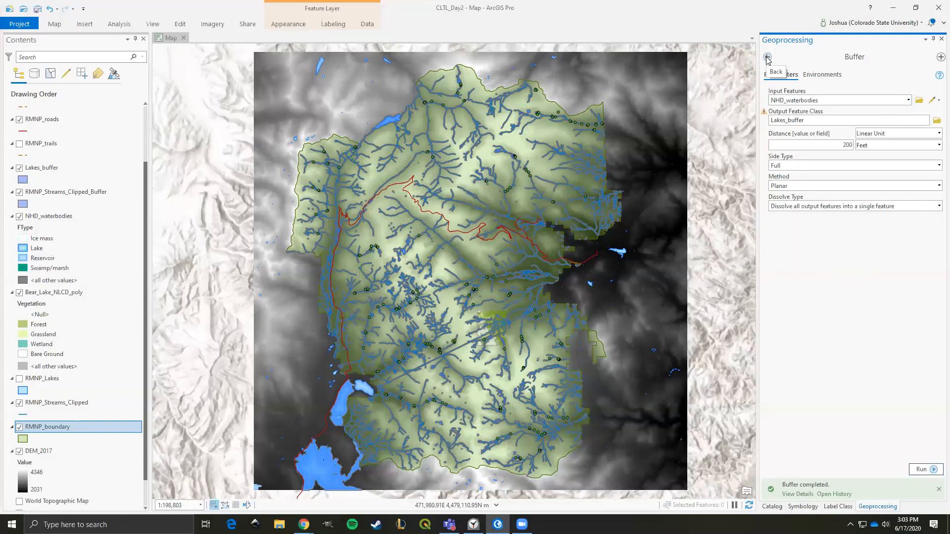
# Open a fresh Buffer geoprocessing tool and set RMNP_trails as its input features
pyautogui.click(118, 26)
pyautogui.click(133, 47)
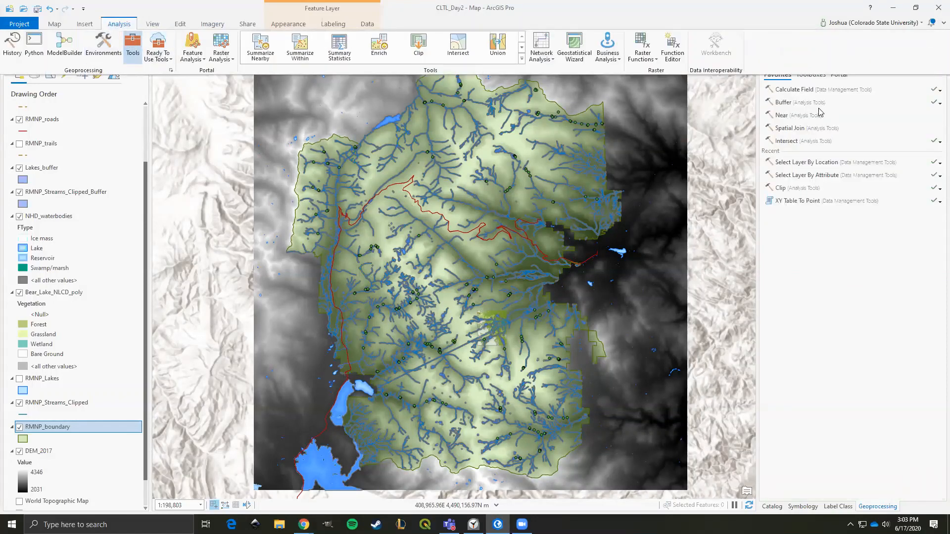
pyautogui.click(853, 299)
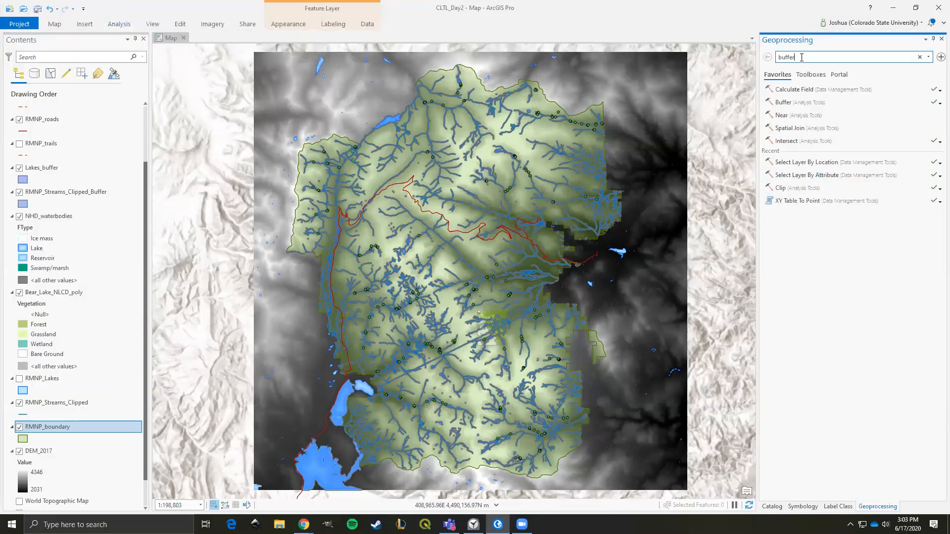
pyautogui.click(772, 79)
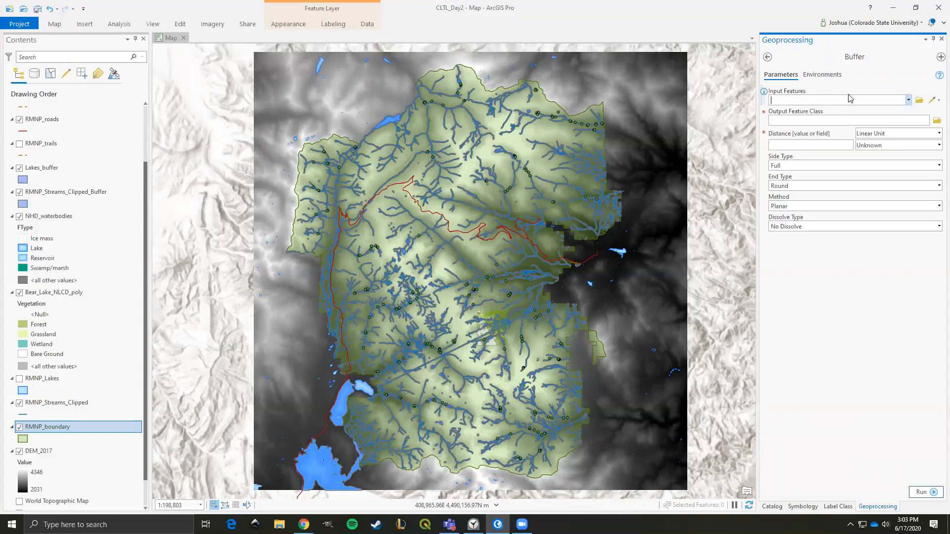
pyautogui.click(909, 101)
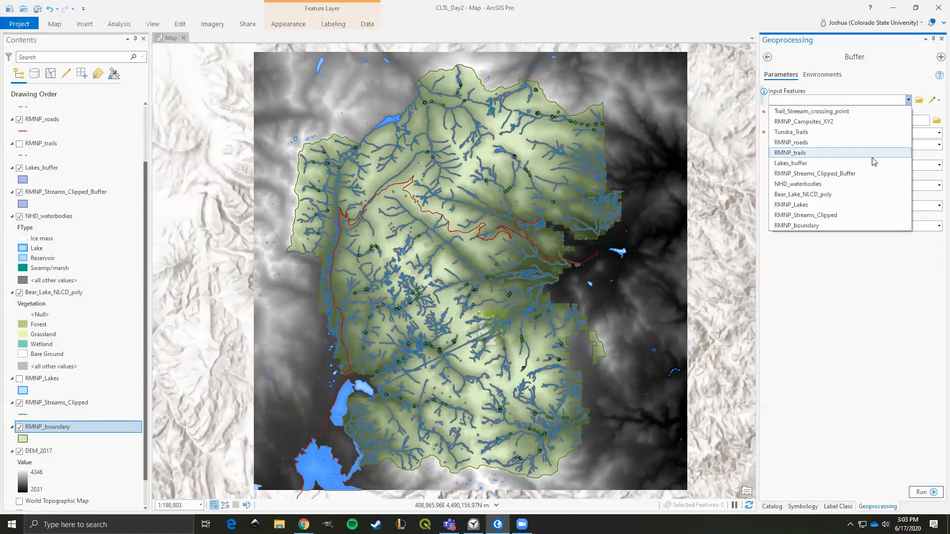
pyautogui.click(815, 154)
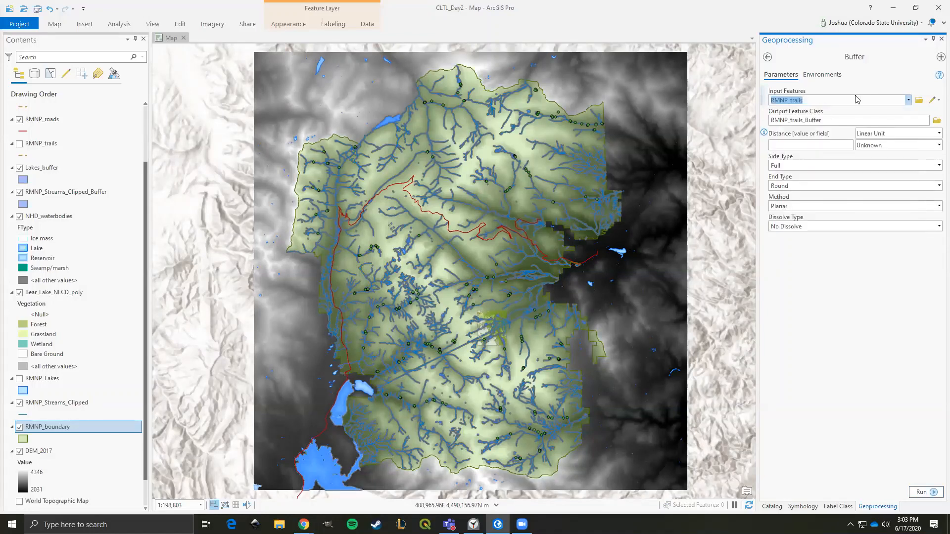
# Name the output feature class Trail_buffer in CLTL_Day2.gdb and set the buffer distance to 100 feet
pyautogui.click(937, 122)
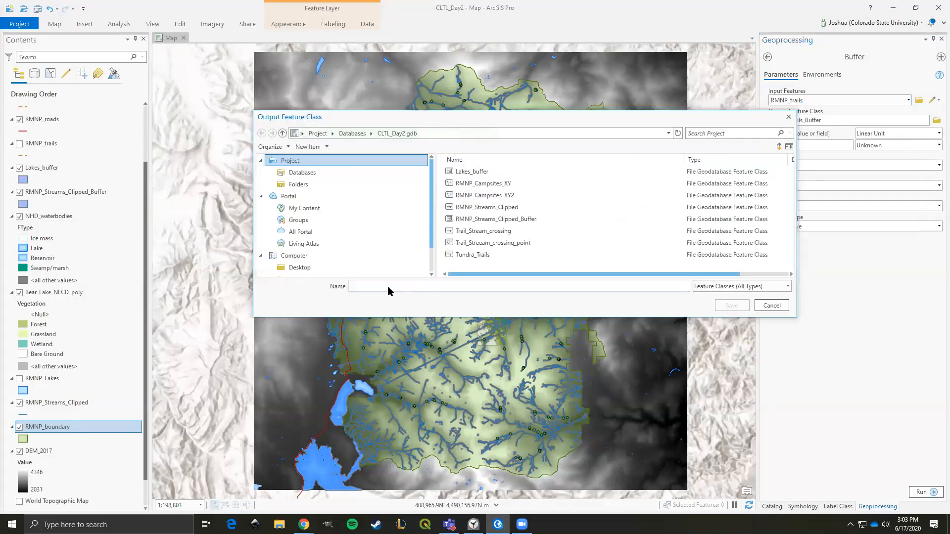
pyautogui.write('Trail_buffer')
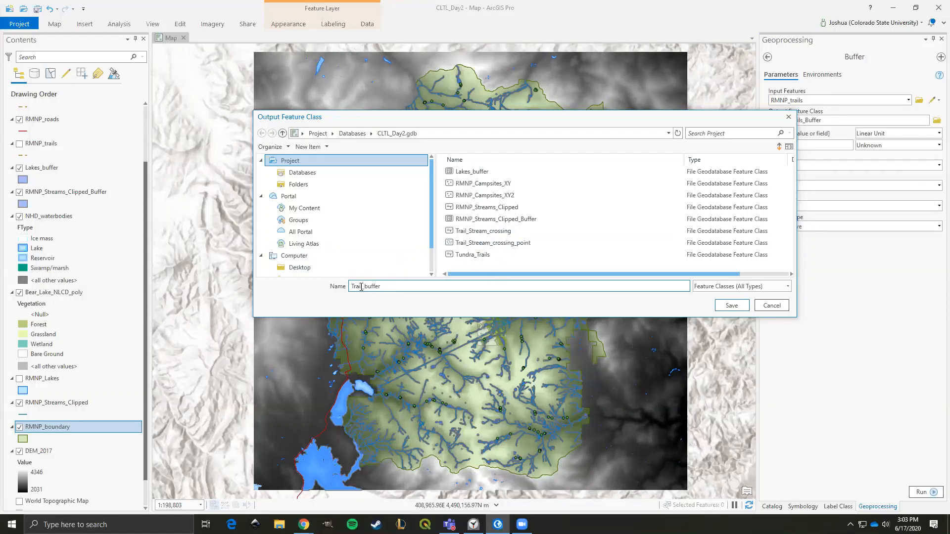
pyautogui.click(731, 306)
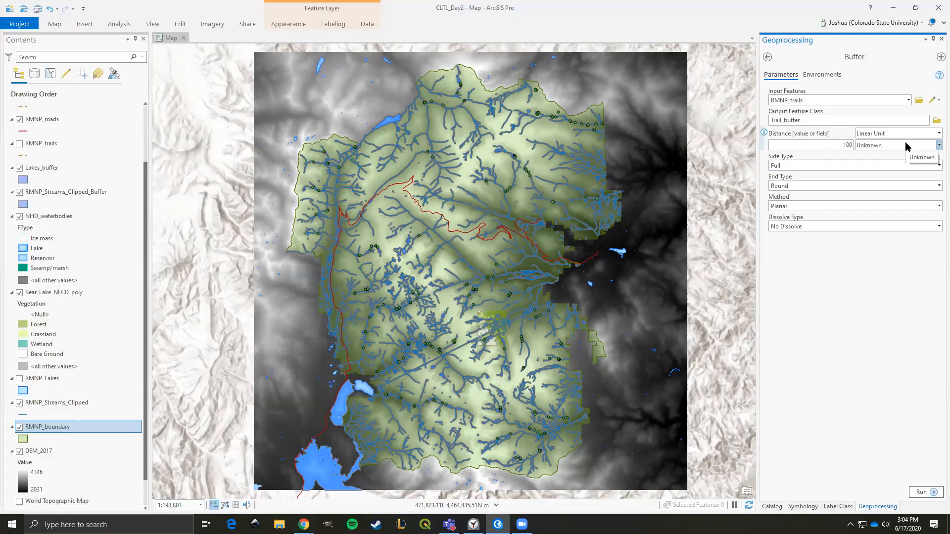
pyautogui.click(938, 145)
pyautogui.click(871, 233)
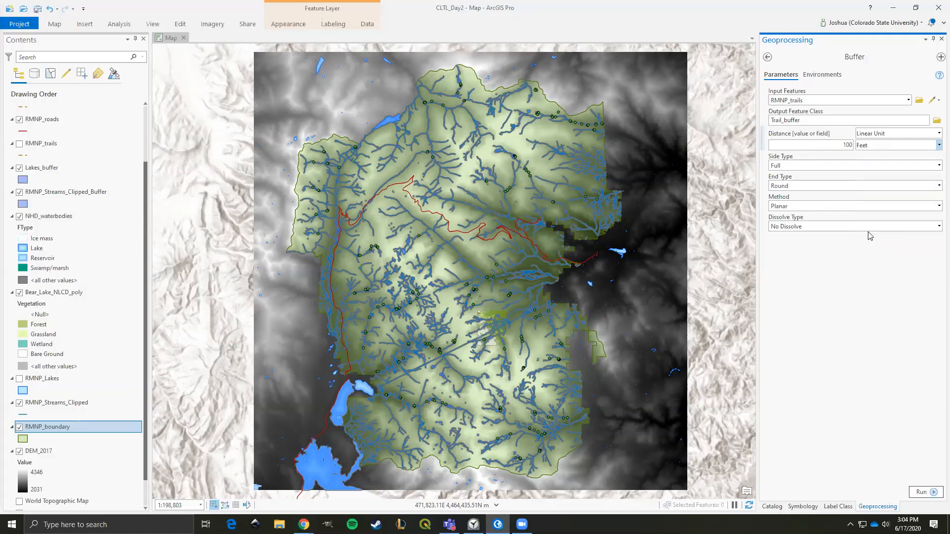
# Run the trails buffer with all output features dissolved into a single feature
pyautogui.click(936, 233)
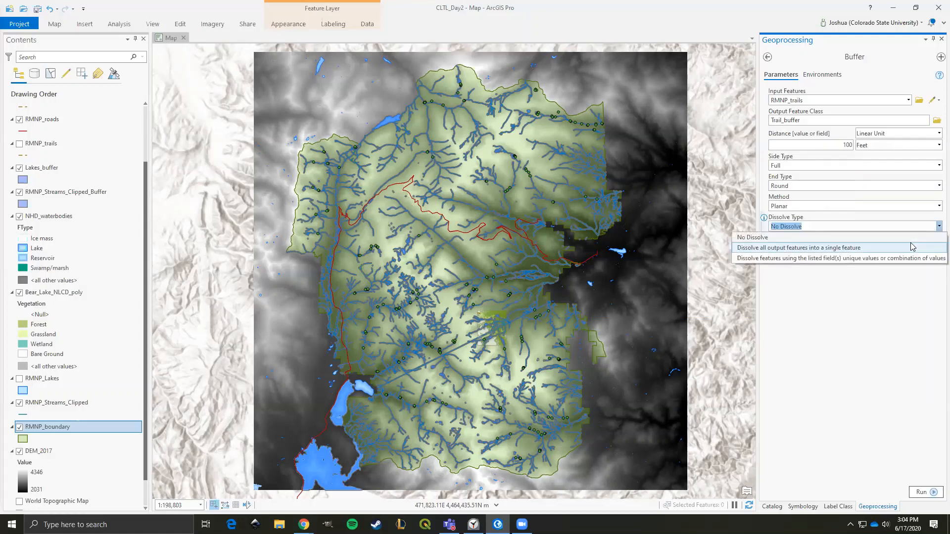
pyautogui.click(847, 248)
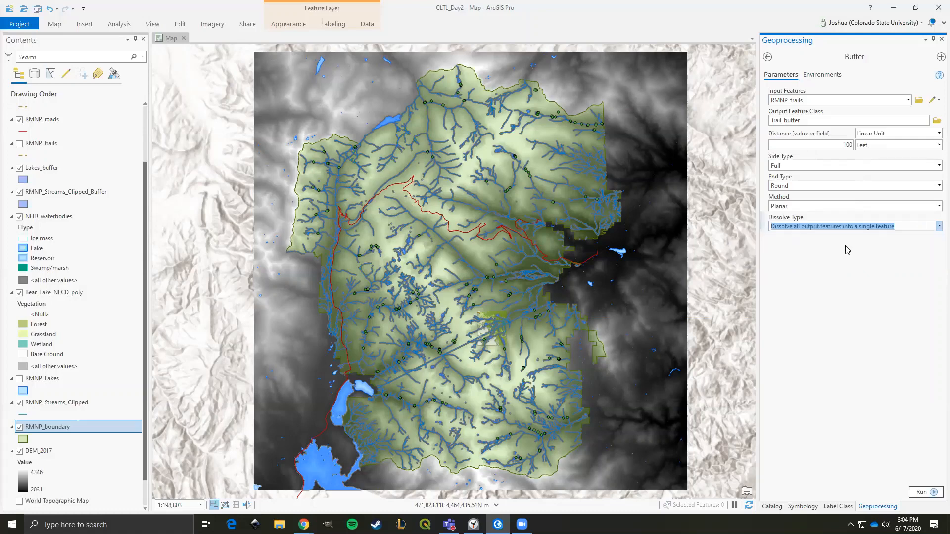
pyautogui.click(821, 326)
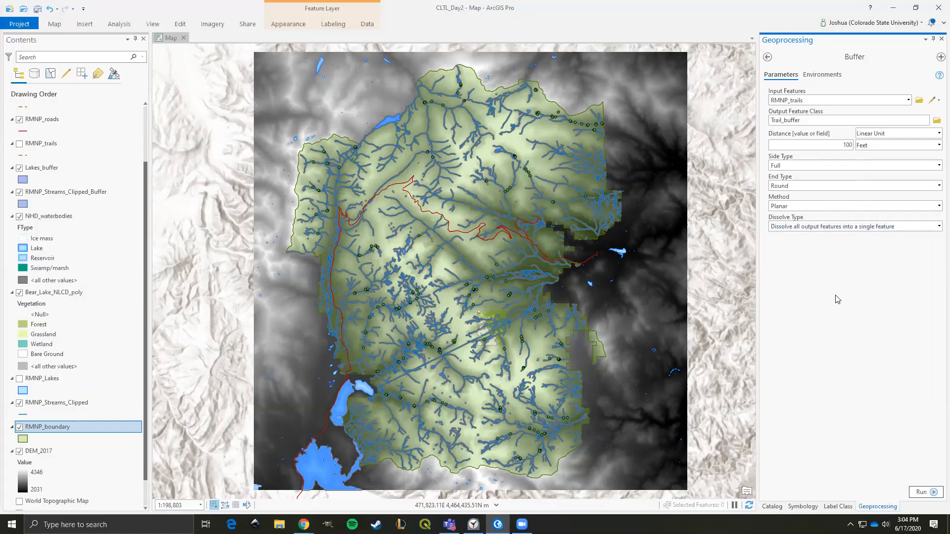
pyautogui.click(934, 494)
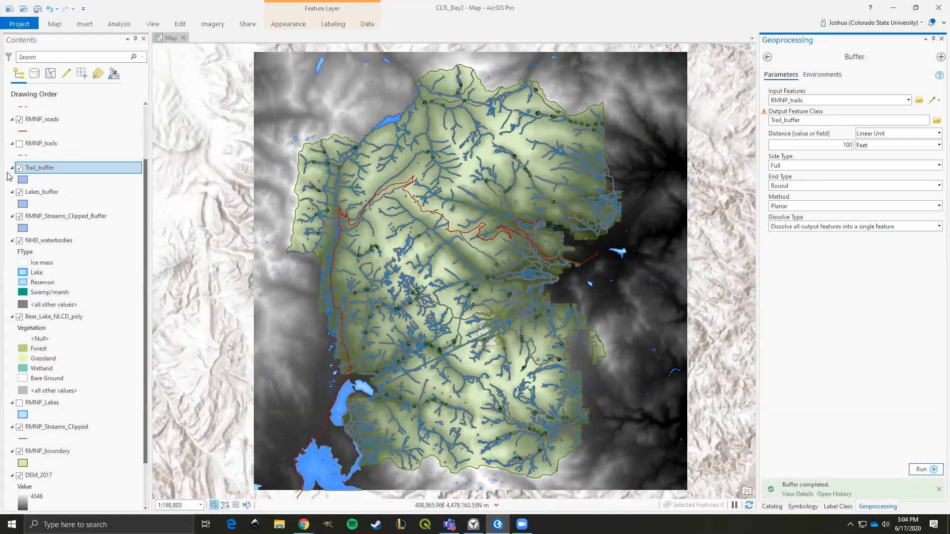
# Make the RMNP_trails layer visible on the map and hide the Tundra_Trails layer
pyautogui.click(20, 143)
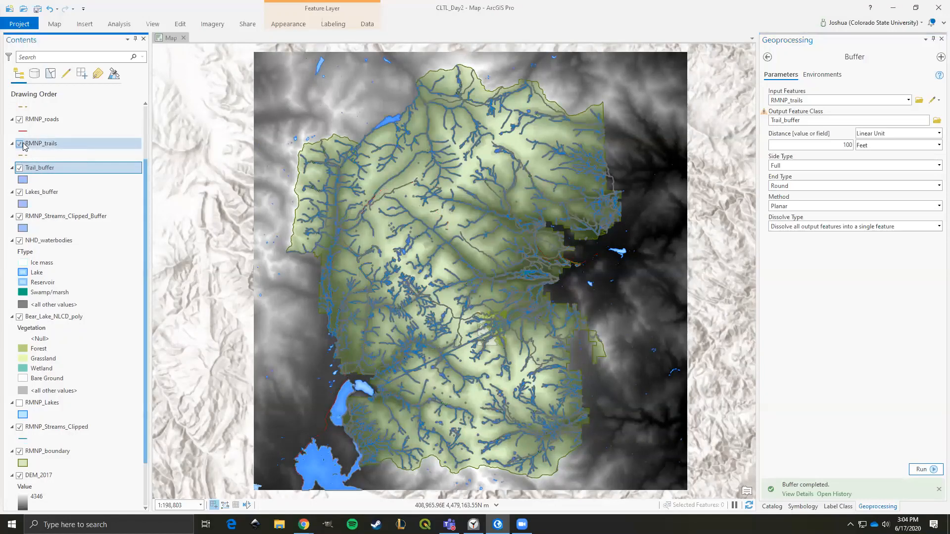
pyautogui.scroll(2, 17, 144)
pyautogui.click(19, 143)
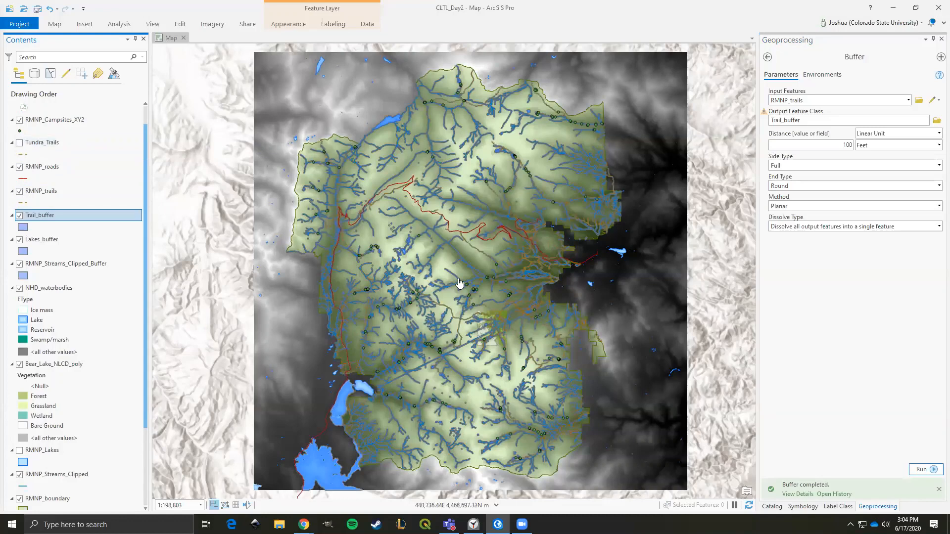
# Examine how the Trail_buffer polygons follow the trails beside the stream and lake buffers across the park
pyautogui.scroll(5, 491, 261)
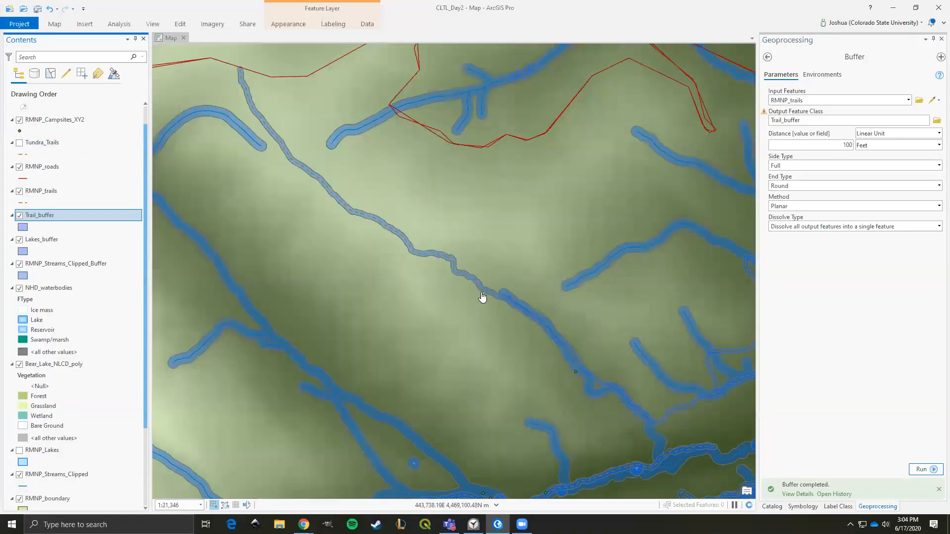
pyautogui.scroll(-3, 482, 296)
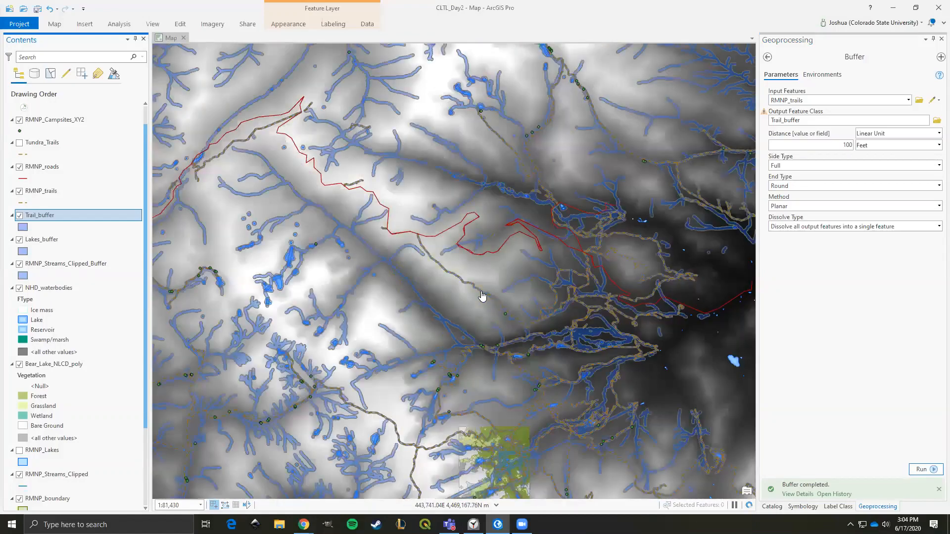
pyautogui.scroll(1, 482, 297)
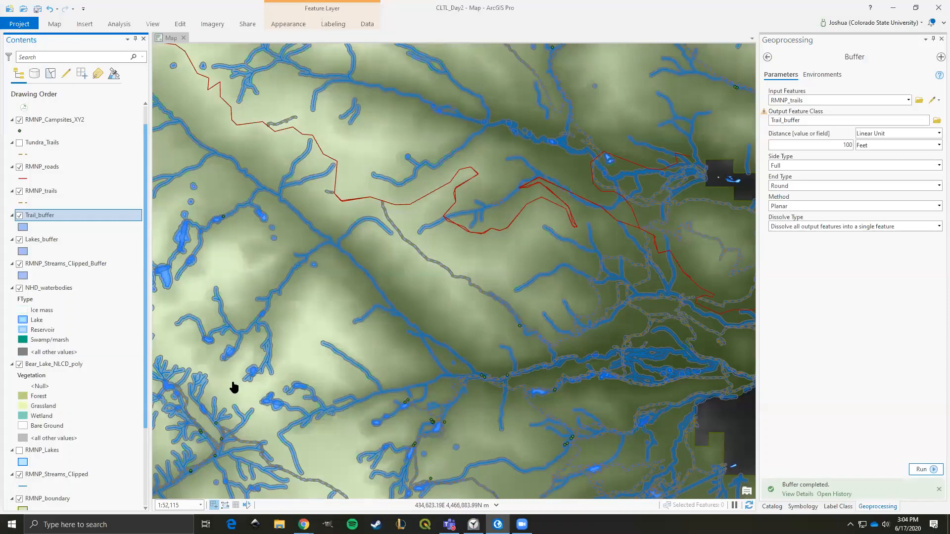
pyautogui.scroll(-1, 354, 268)
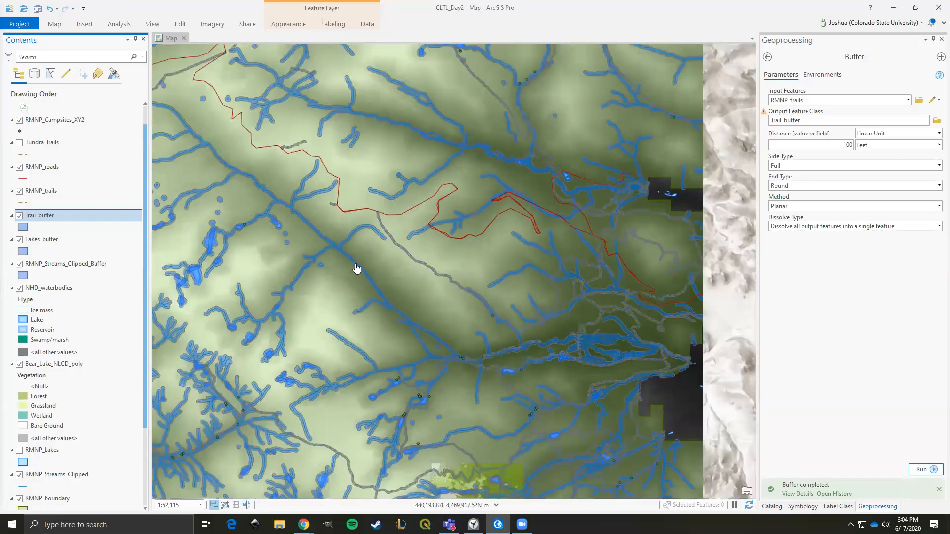
pyautogui.scroll(-2, 349, 234)
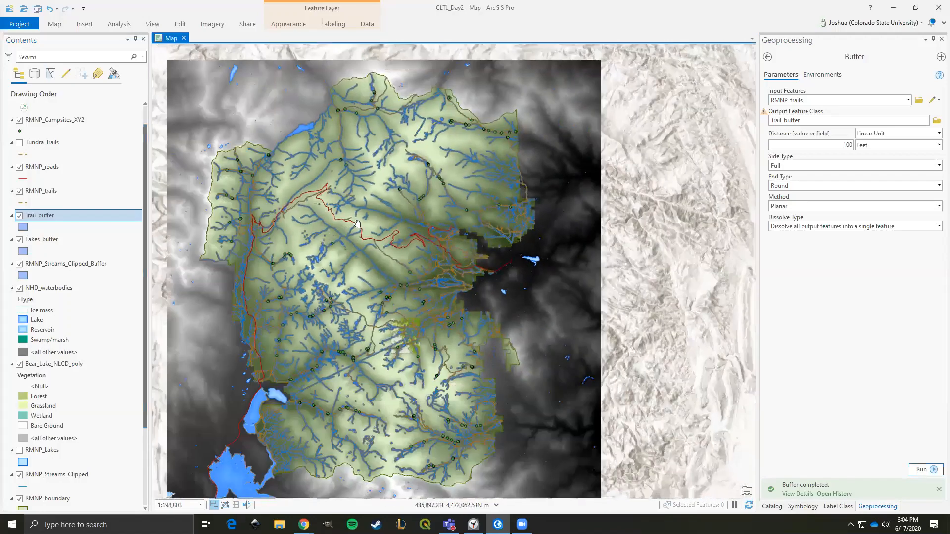
pyautogui.moveTo(344, 239); pyautogui.dragTo(397, 230)
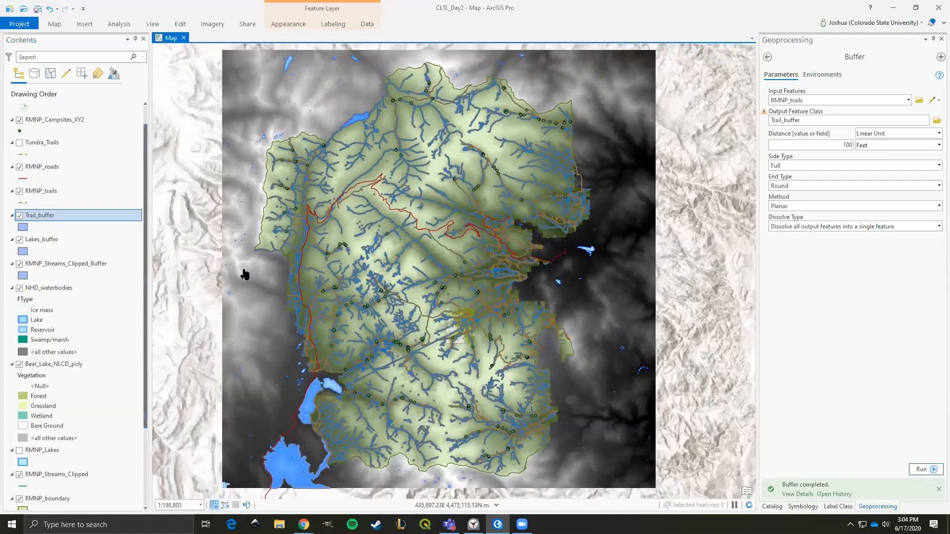
pyautogui.moveTo(183, 301); pyautogui.dragTo(444, 276)
pyautogui.moveTo(630, 298); pyautogui.dragTo(359, 302)
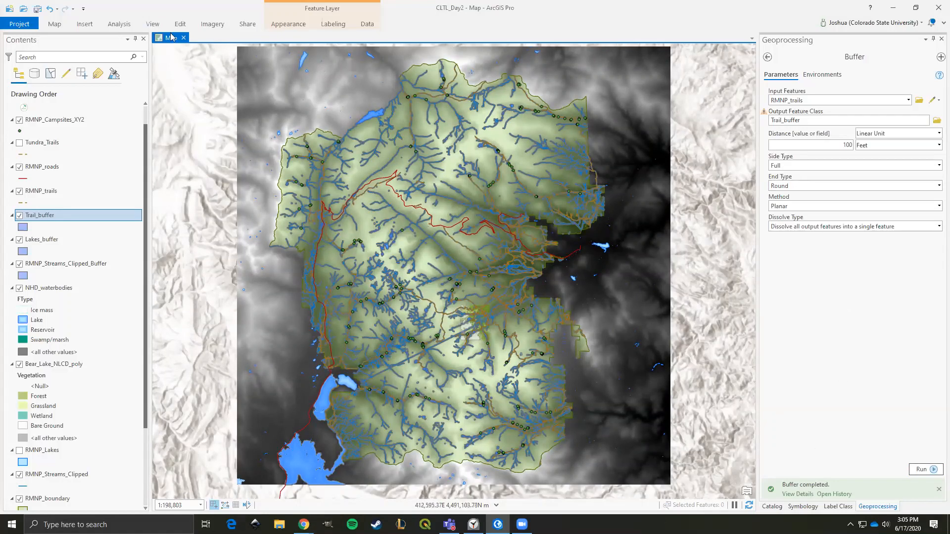
# Search the geoprocessing tools for slope and open the Spatial Analyst Slope tool
pyautogui.click(121, 26)
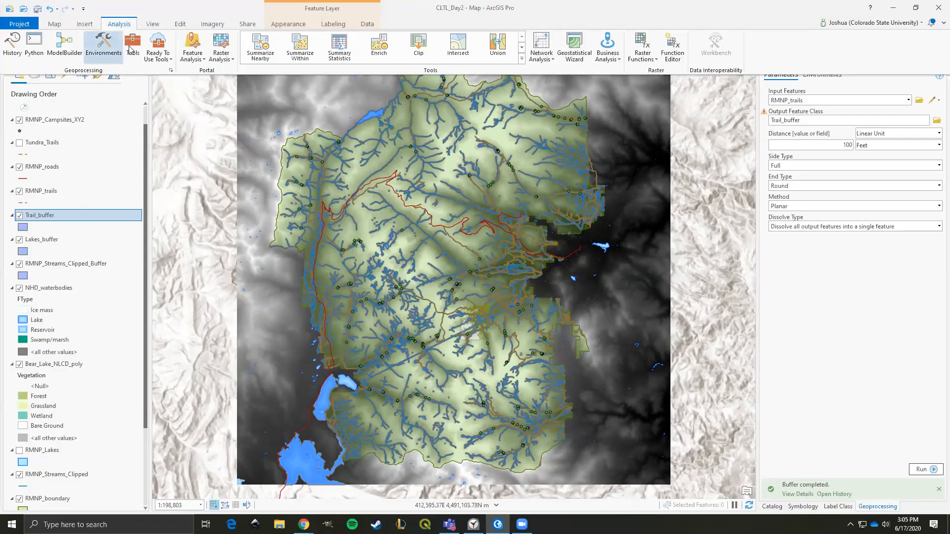
pyautogui.click(132, 44)
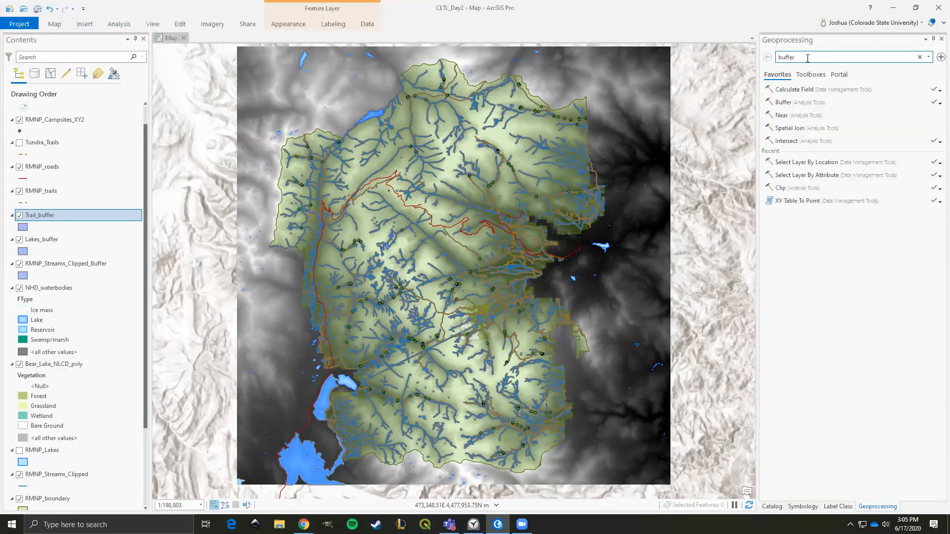
pyautogui.moveTo(806, 57); pyautogui.dragTo(772, 58)
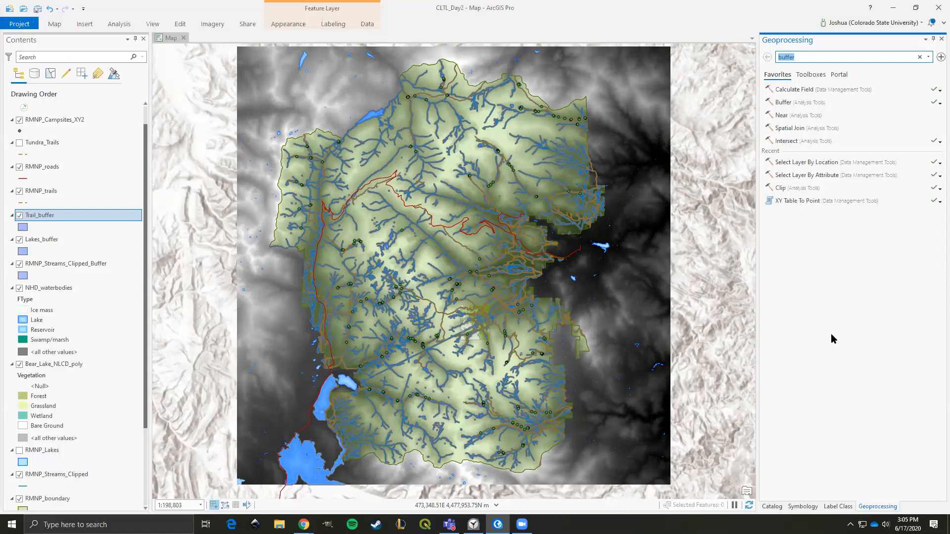
pyautogui.write('slope')
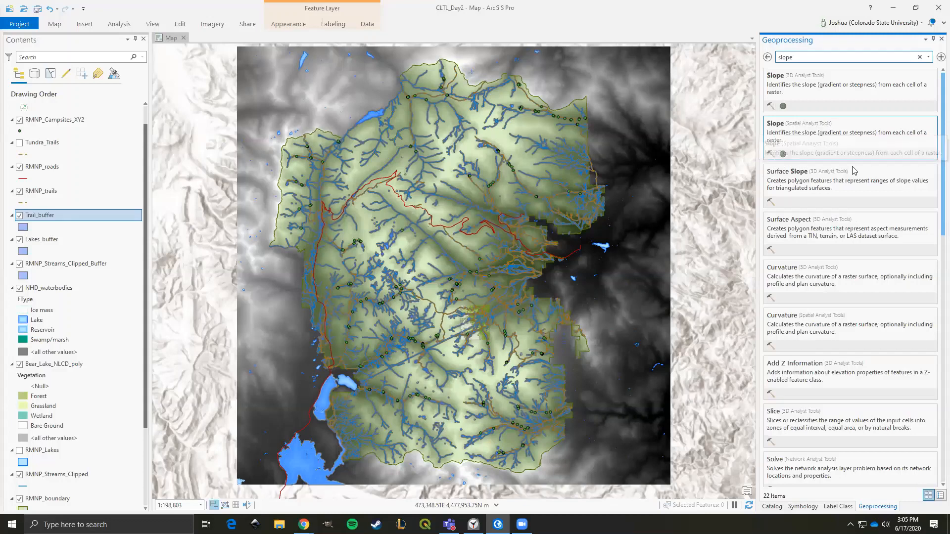
pyautogui.click(775, 128)
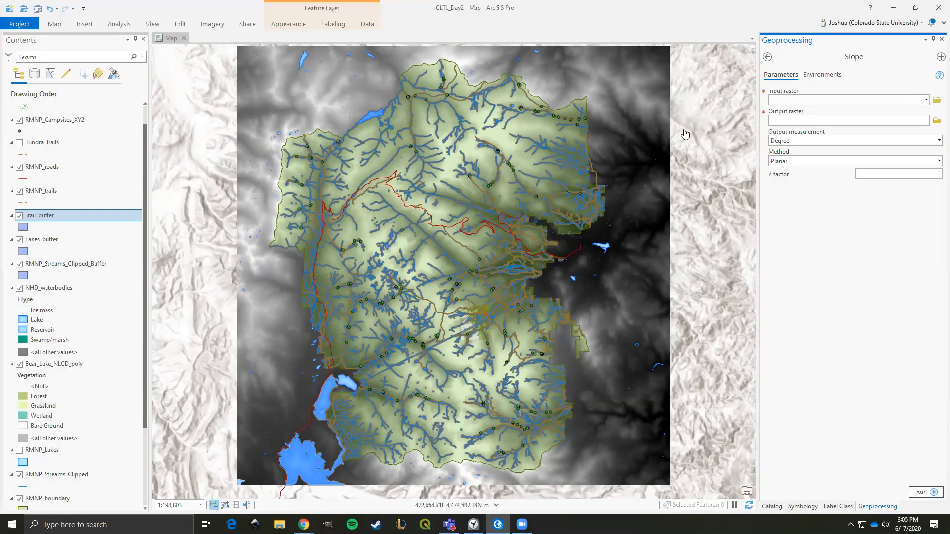
# Examine the DEM's individual cells up close and its shading along the park's eastern side
pyautogui.scroll(8, 619, 141)
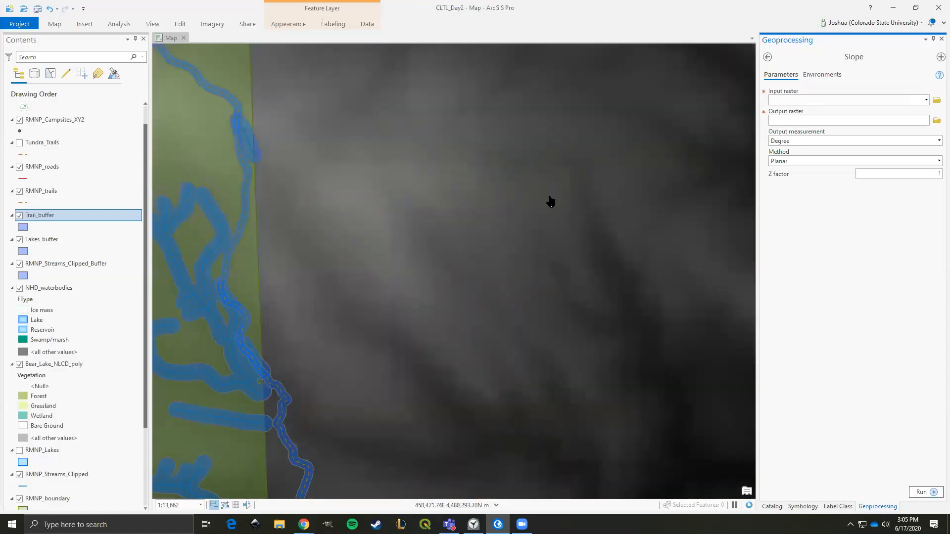
pyautogui.scroll(3, 547, 201)
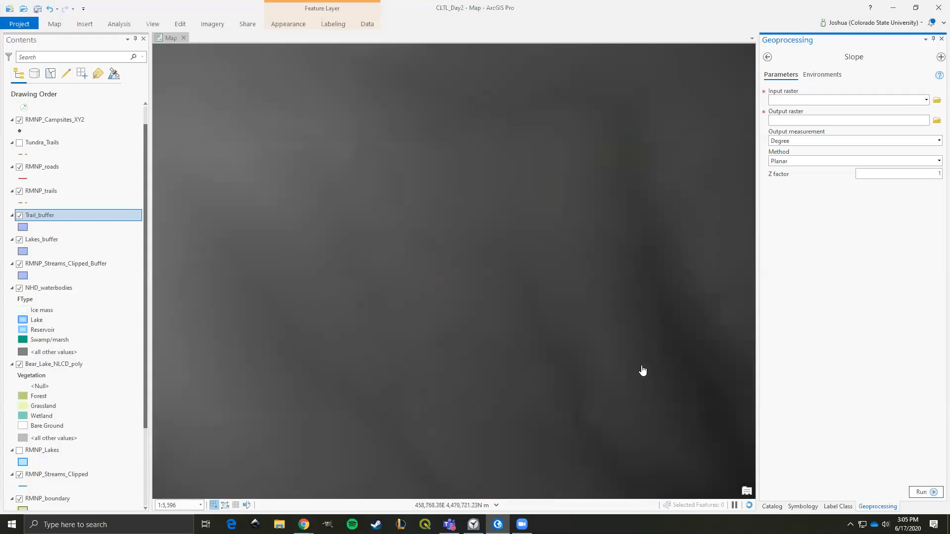
pyautogui.scroll(-6, 485, 128)
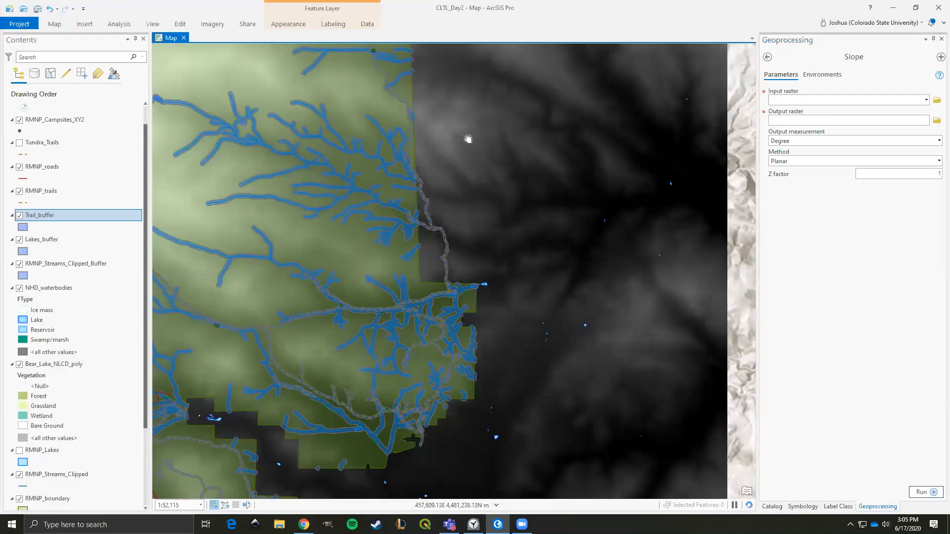
pyautogui.moveTo(468, 139); pyautogui.dragTo(501, 435)
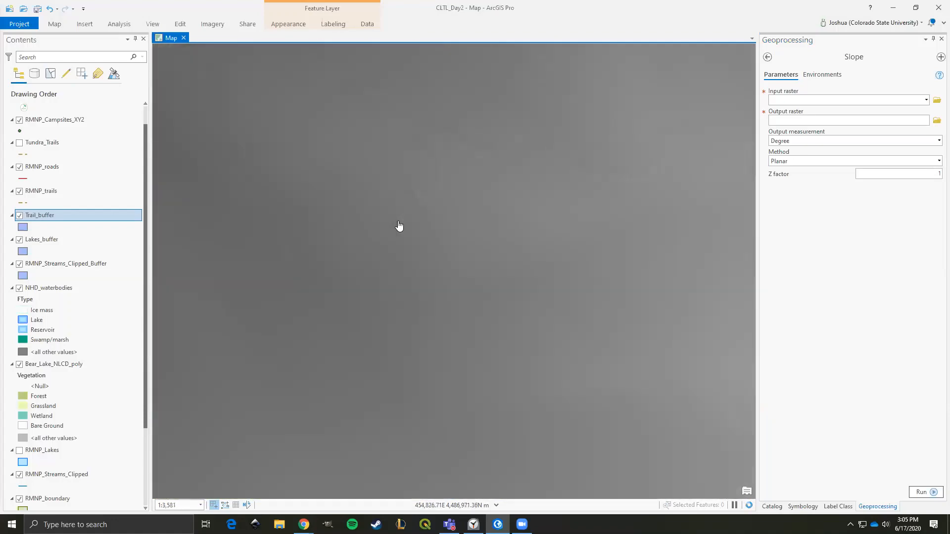
pyautogui.scroll(-3, 465, 269)
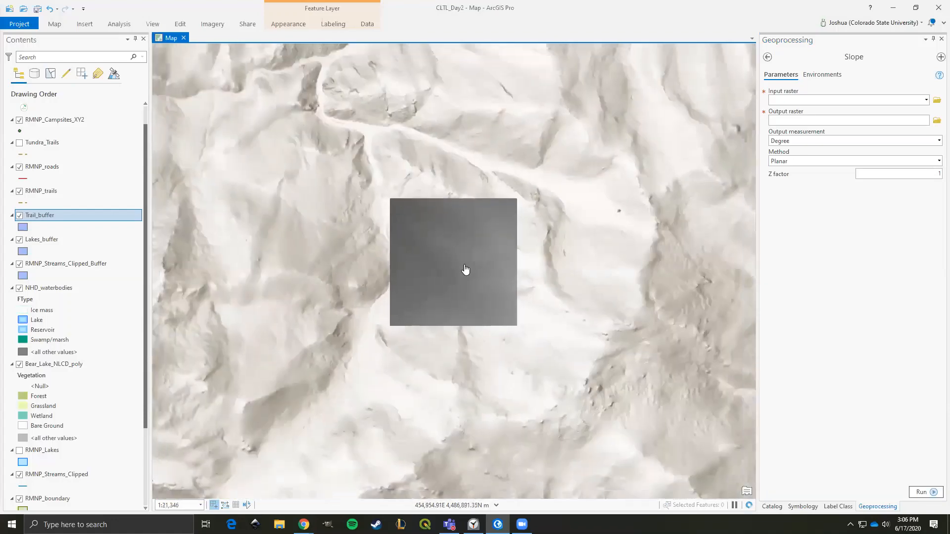
pyautogui.scroll(-2, 466, 269)
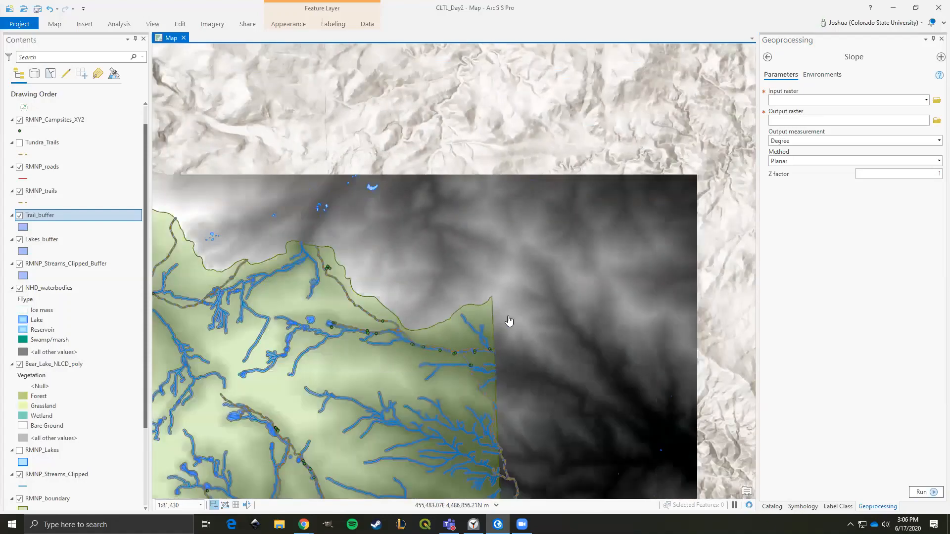
pyautogui.scroll(-1, 551, 194)
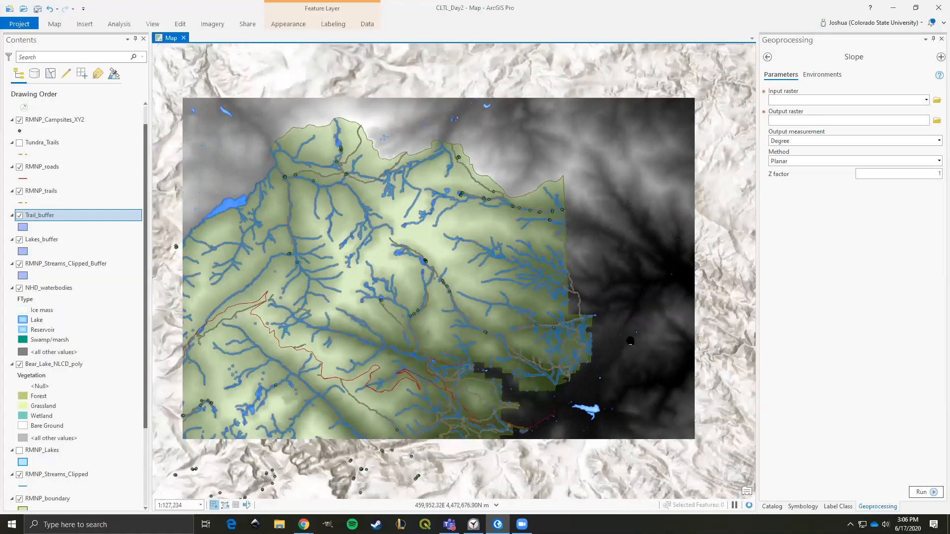
pyautogui.moveTo(629, 341); pyautogui.dragTo(657, 272)
pyautogui.moveTo(646, 462); pyautogui.dragTo(632, 356)
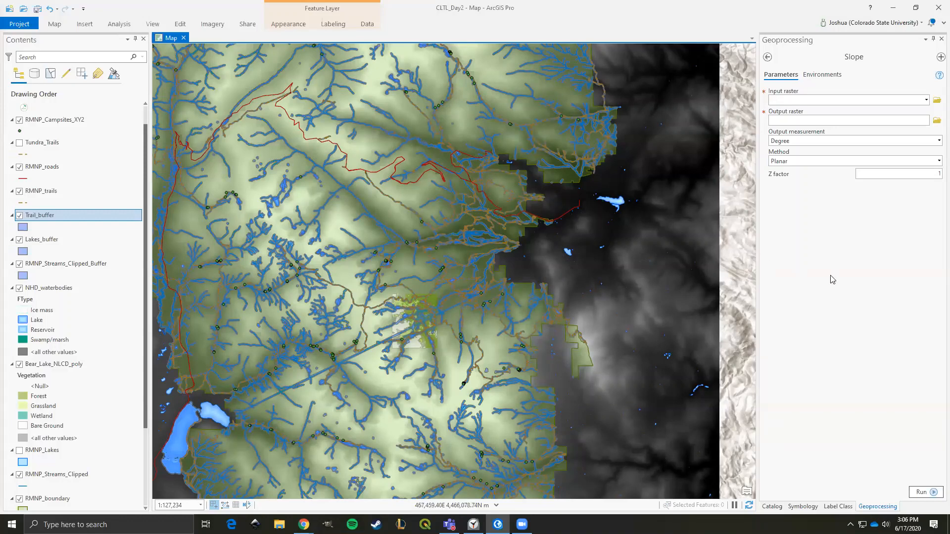
# Check which rasters the Slope tool offers as input raster
pyautogui.click(926, 101)
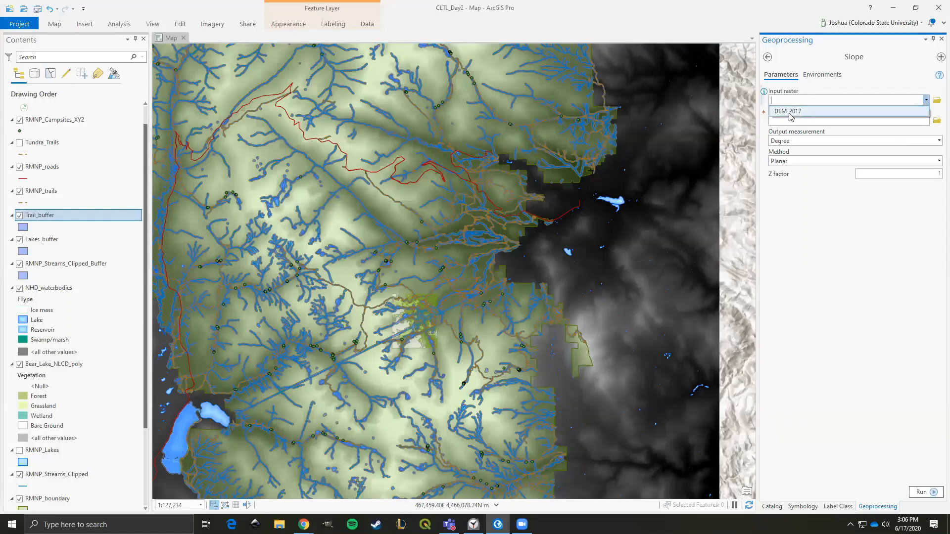
pyautogui.click(837, 262)
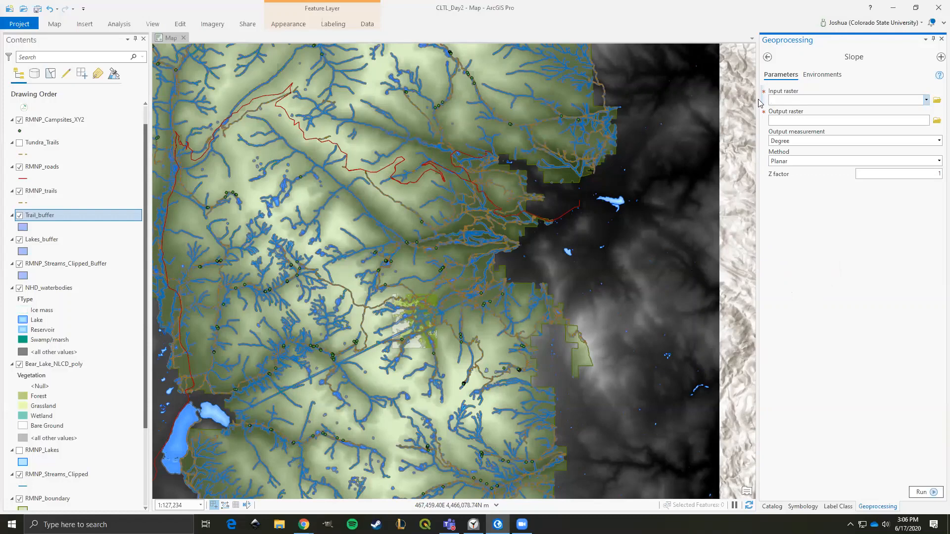
# Check the project's licensing page for which Esri extensions are licensed, including Spatial Analyst
pyautogui.click(26, 25)
pyautogui.click(18, 21)
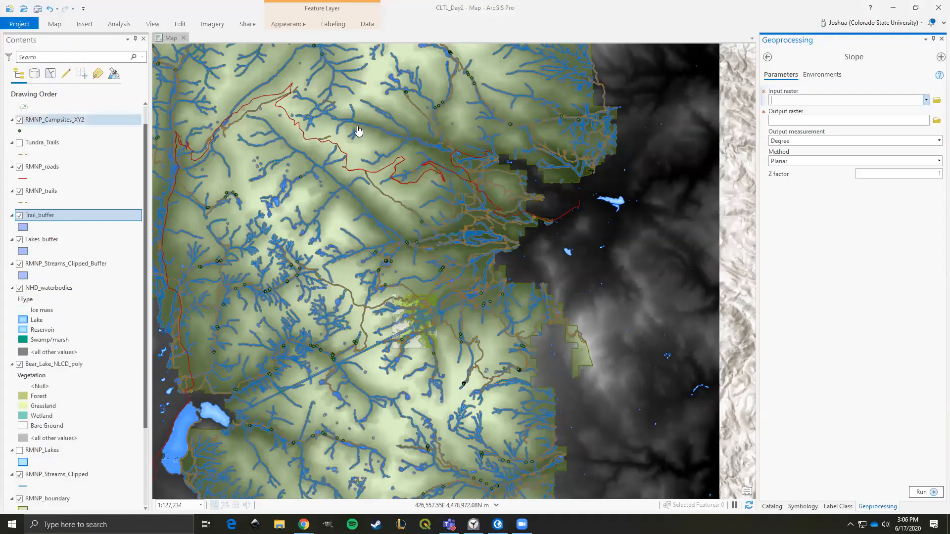
pyautogui.click(27, 26)
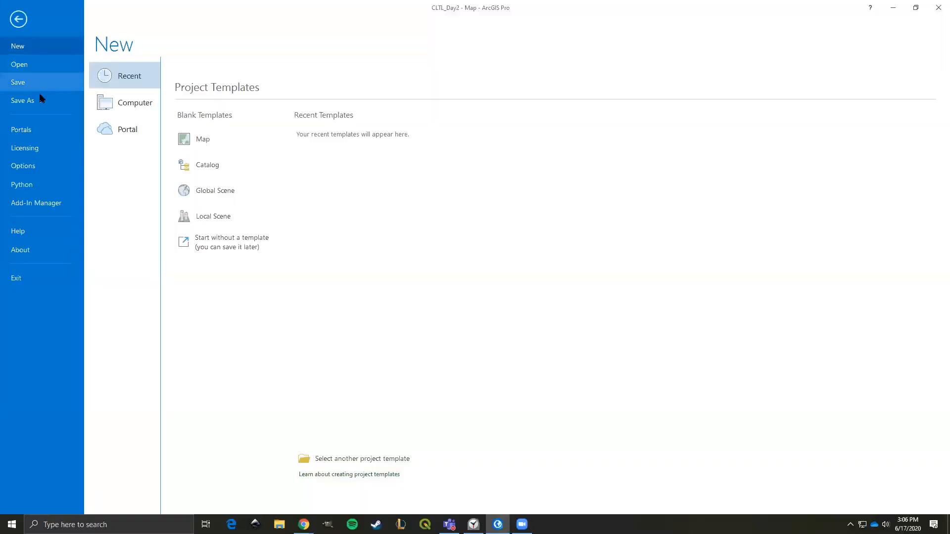
pyautogui.click(27, 151)
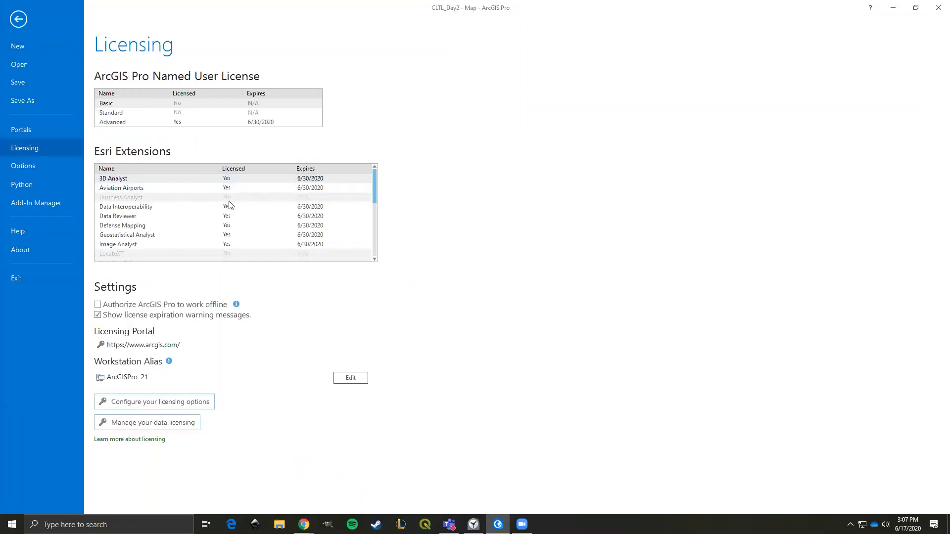
pyautogui.scroll(-1, 229, 225)
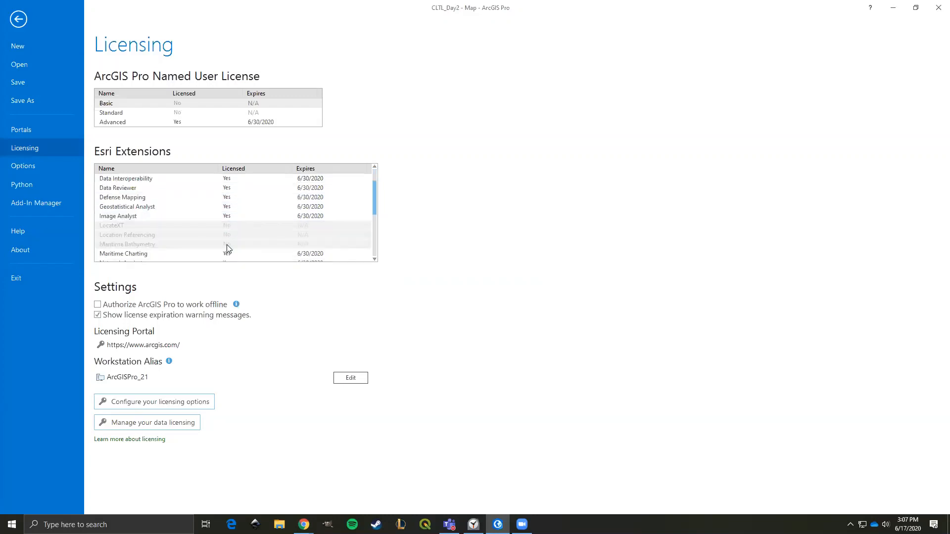
pyautogui.scroll(1, 229, 225)
pyautogui.scroll(-3, 228, 232)
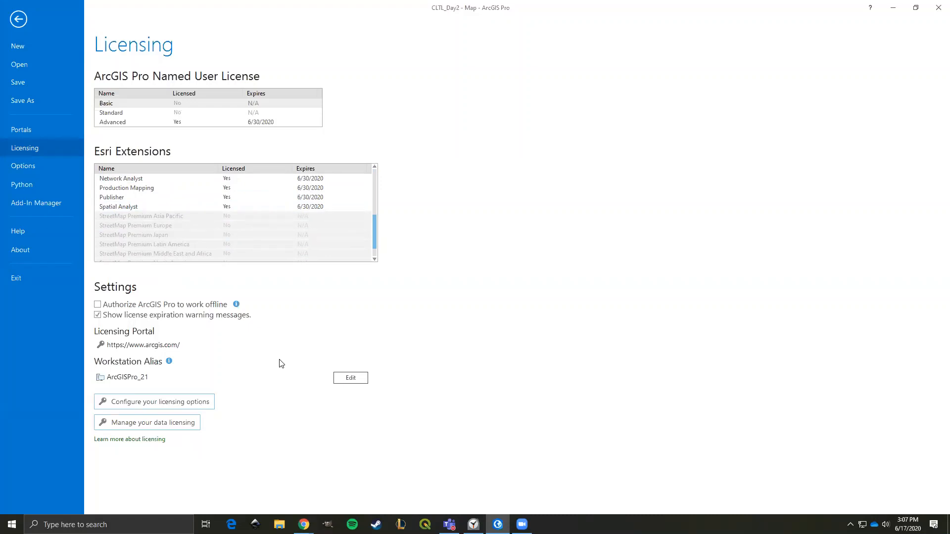
# Review the license type and portal options and the current data licenses, and return to the map
pyautogui.click(196, 404)
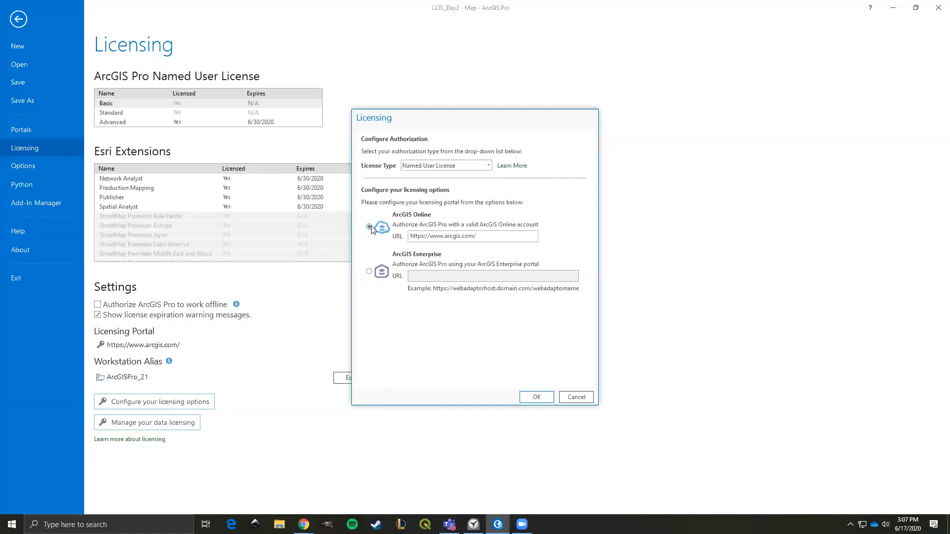
pyautogui.click(574, 396)
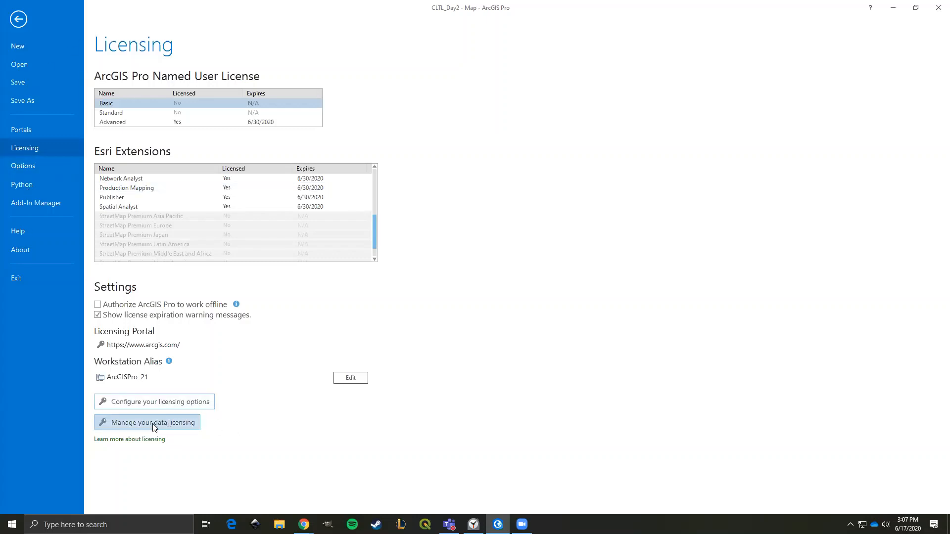
pyautogui.click(124, 425)
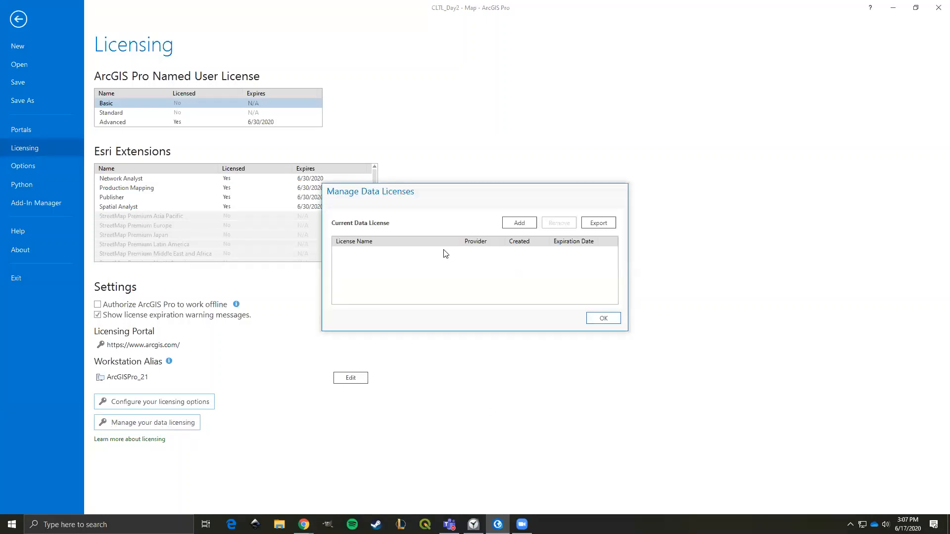
pyautogui.click(603, 318)
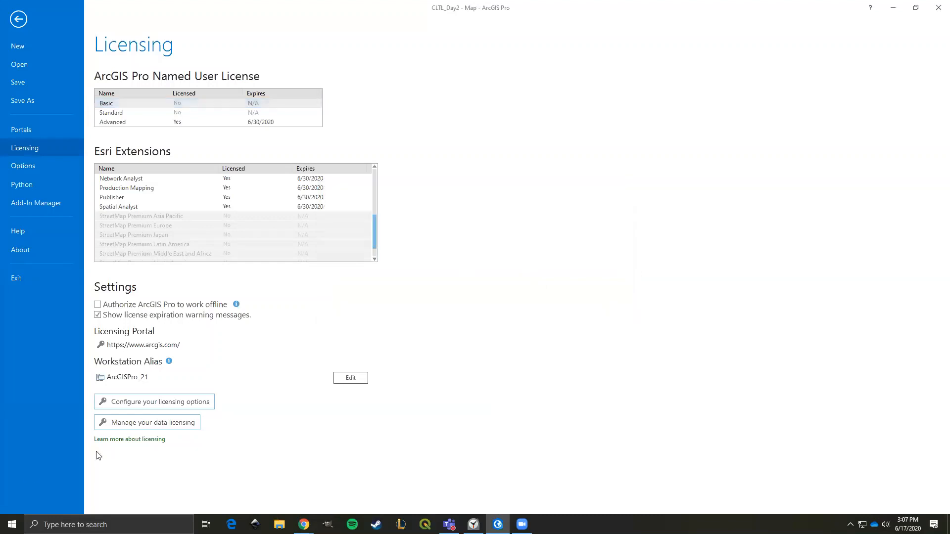
pyautogui.click(208, 404)
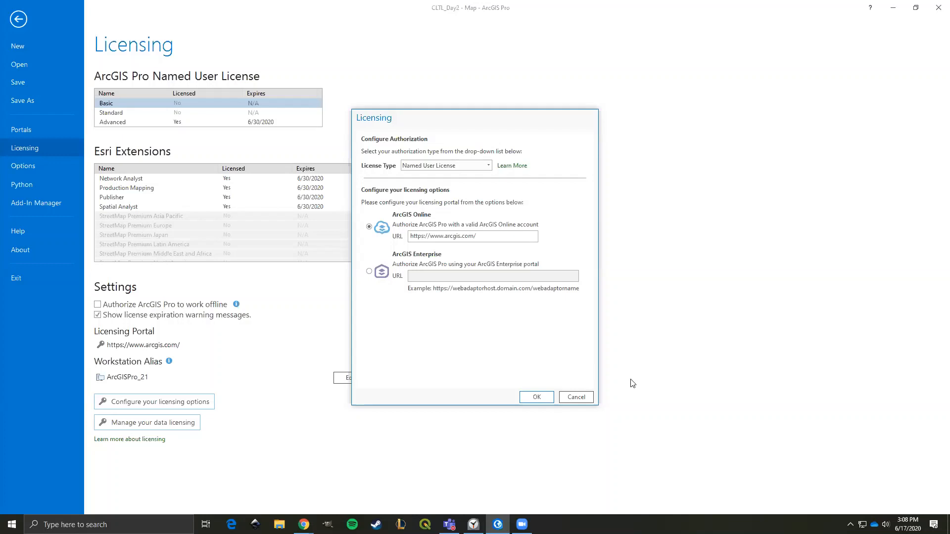
pyautogui.click(537, 397)
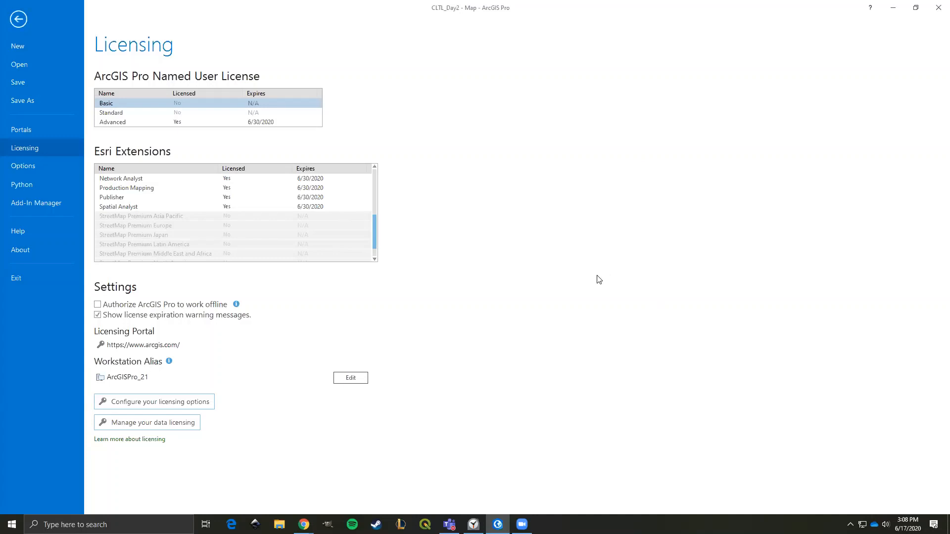
pyautogui.click(18, 20)
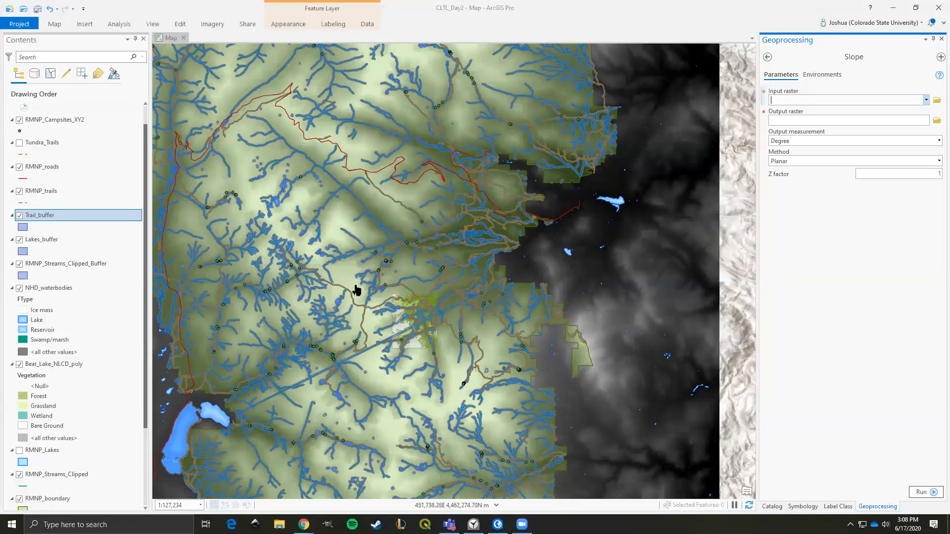
pyautogui.scroll(-1, 365, 286)
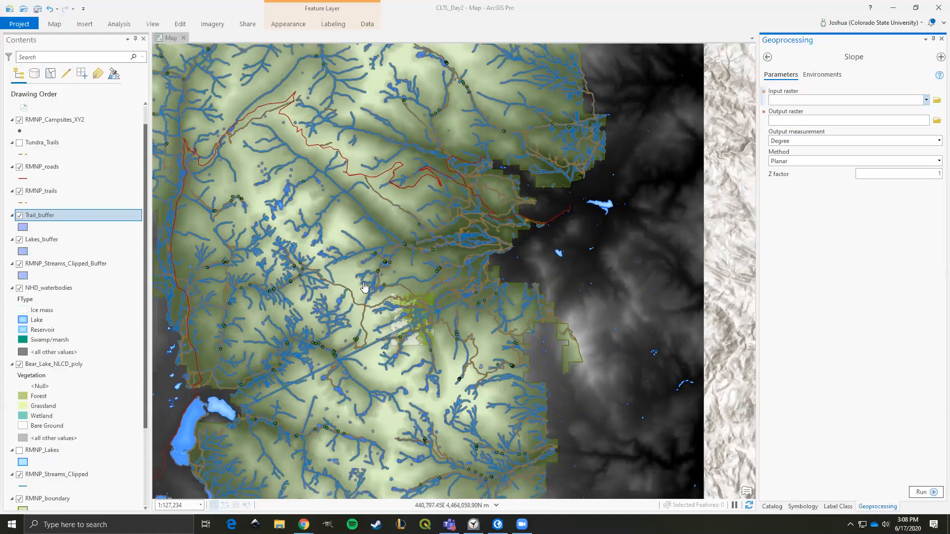
pyautogui.scroll(-1, 364, 287)
pyautogui.moveTo(365, 287); pyautogui.dragTo(433, 306)
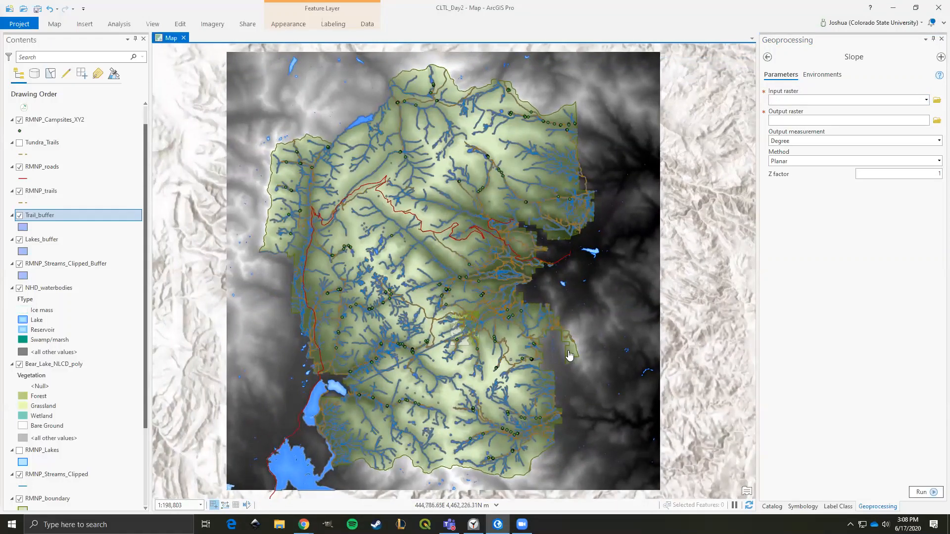
pyautogui.moveTo(635, 339)
pyautogui.mouseDown()
pyautogui.moveTo(632, 322)
pyautogui.moveTo(632, 332)
pyautogui.mouseUp()
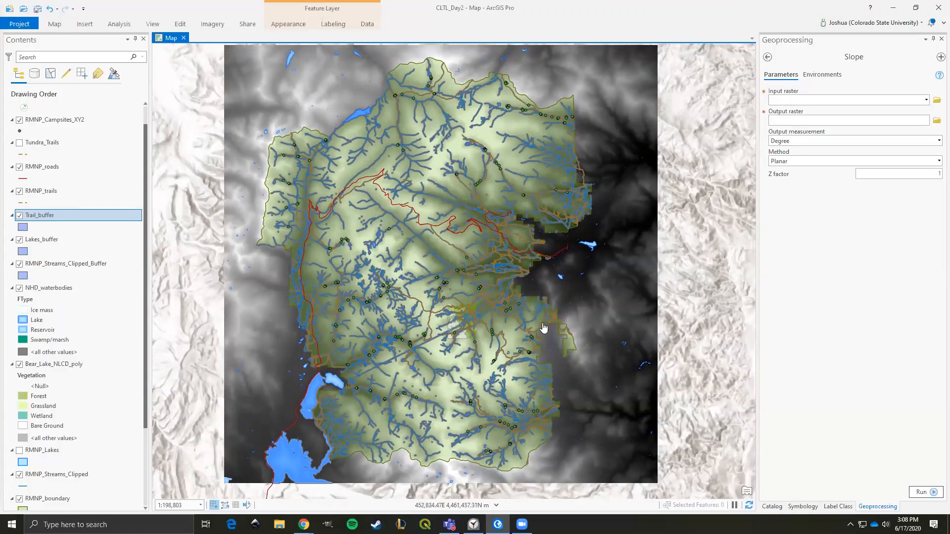
# Return to the slope search results and reopen the Spatial Analyst Slope tool
pyautogui.click(767, 57)
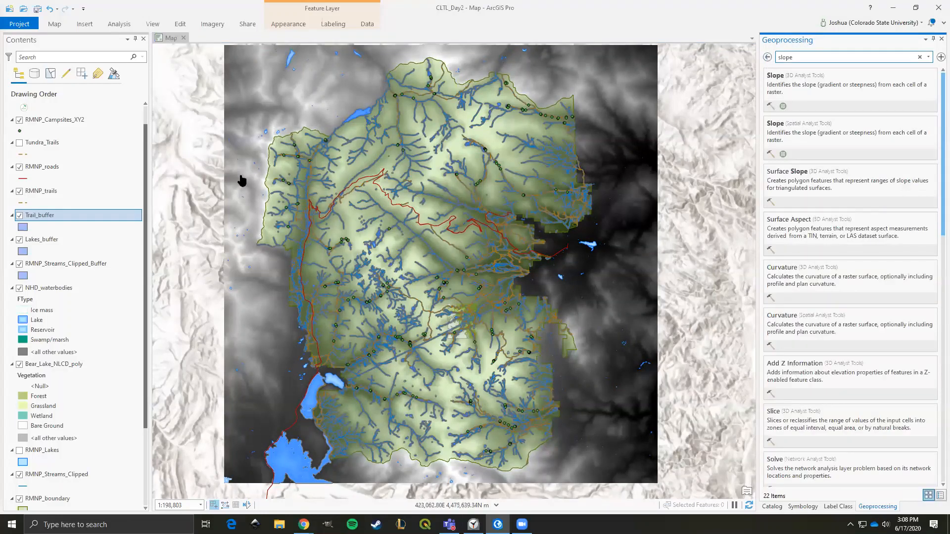
pyautogui.moveTo(195, 154); pyautogui.dragTo(224, 163)
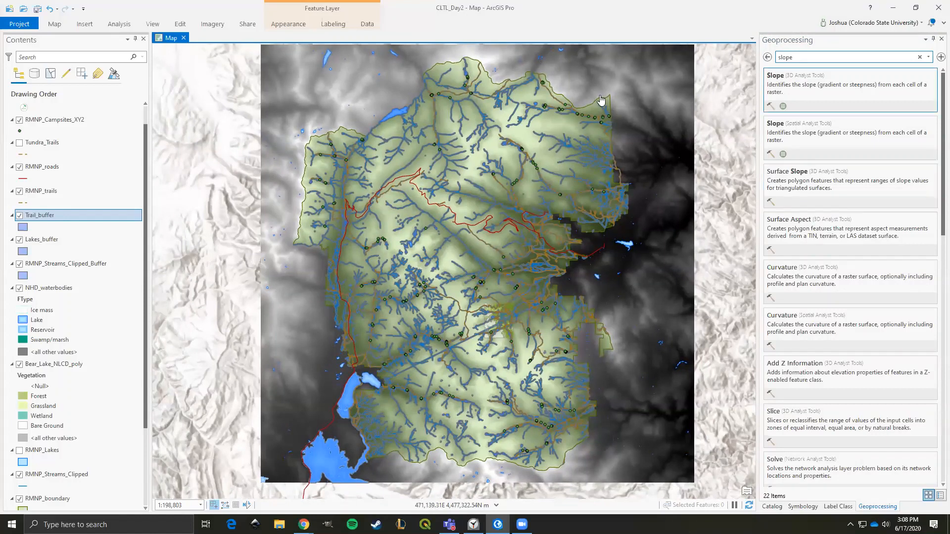
pyautogui.click(775, 124)
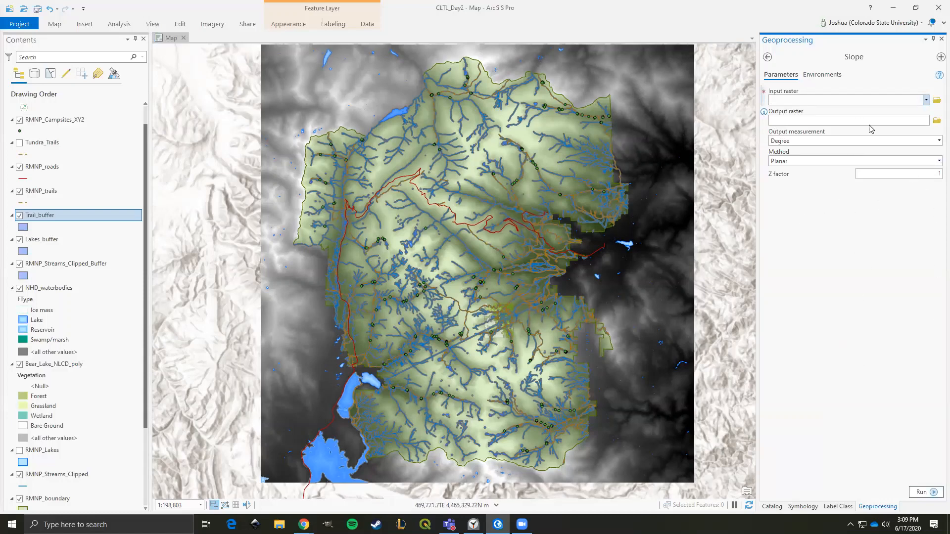
# Set DEM_2017 as the Slope tool's input raster and save the output raster as Slope in CLTL_Day2.gdb
pyautogui.click(925, 101)
pyautogui.click(912, 82)
pyautogui.click(926, 101)
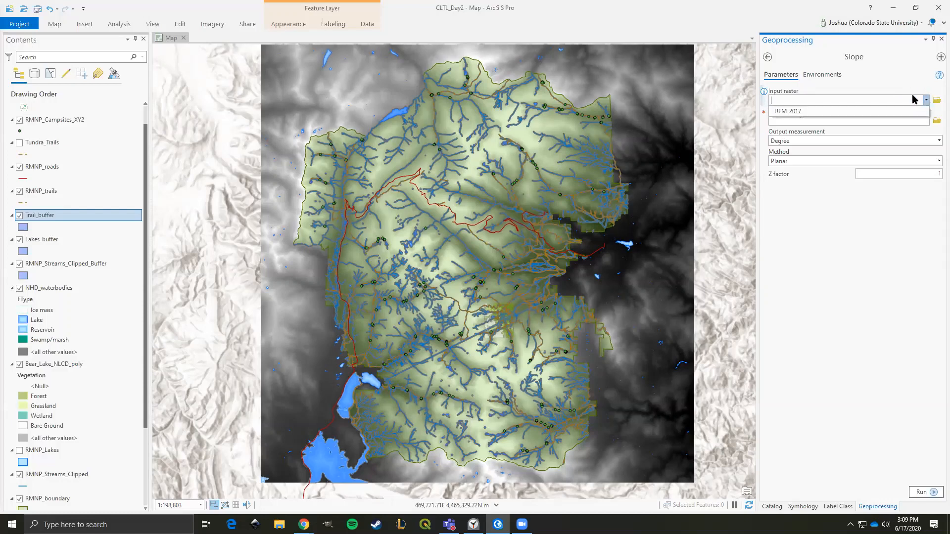
pyautogui.click(791, 111)
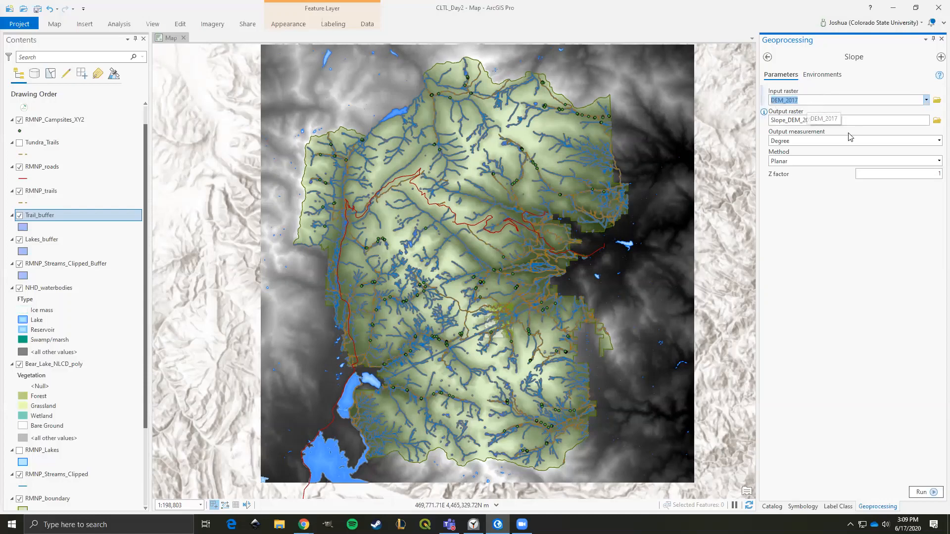
pyautogui.click(936, 121)
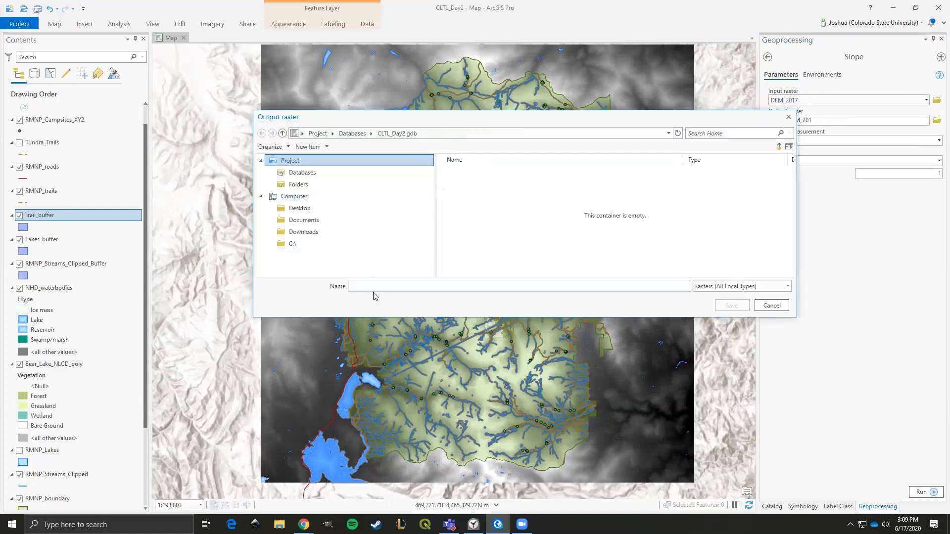
pyautogui.click(380, 289)
pyautogui.write('Slope')
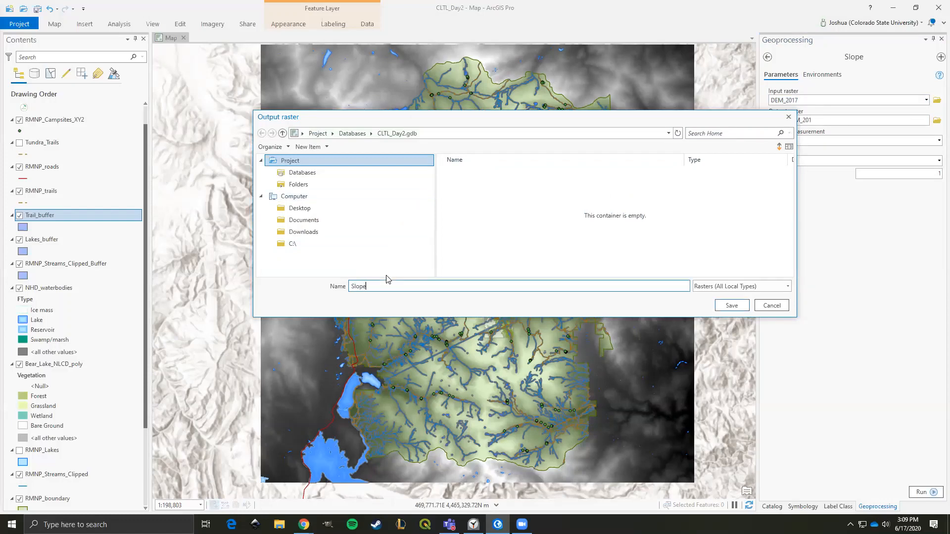
pyautogui.click(727, 305)
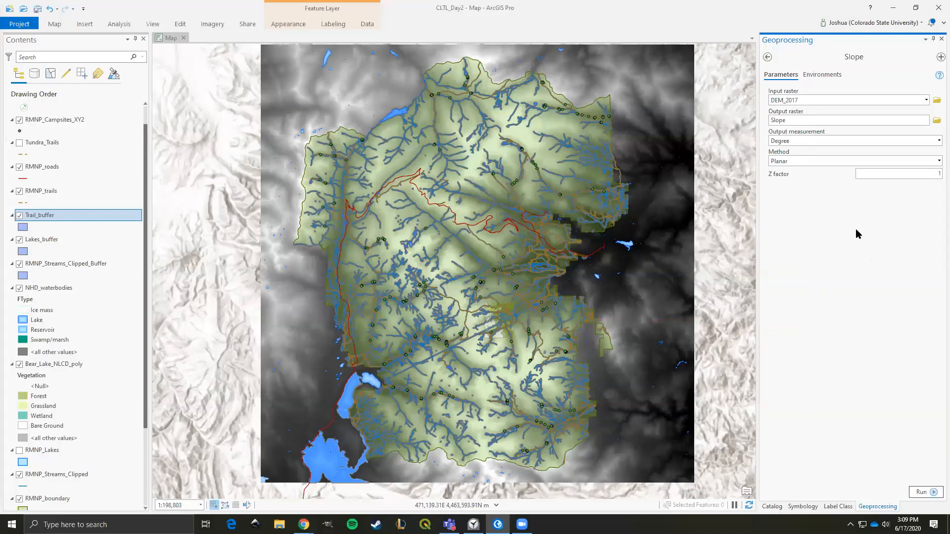
# Choose Degree as the output measurement and run the Slope tool
pyautogui.click(937, 141)
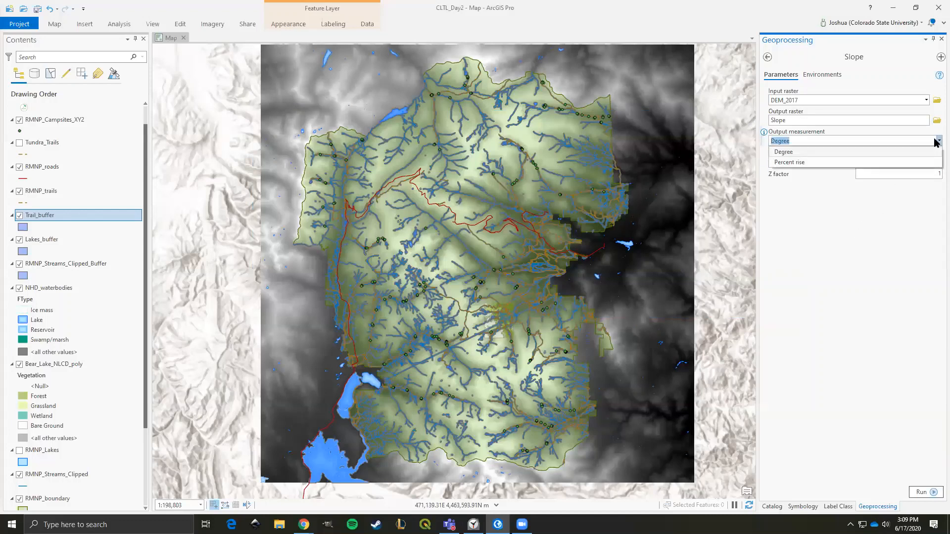
pyautogui.click(932, 152)
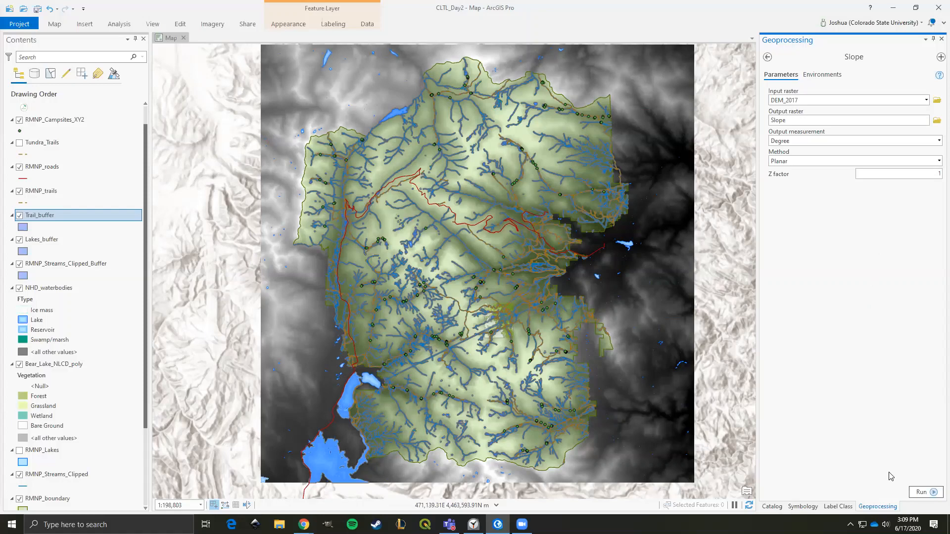
pyautogui.click(926, 495)
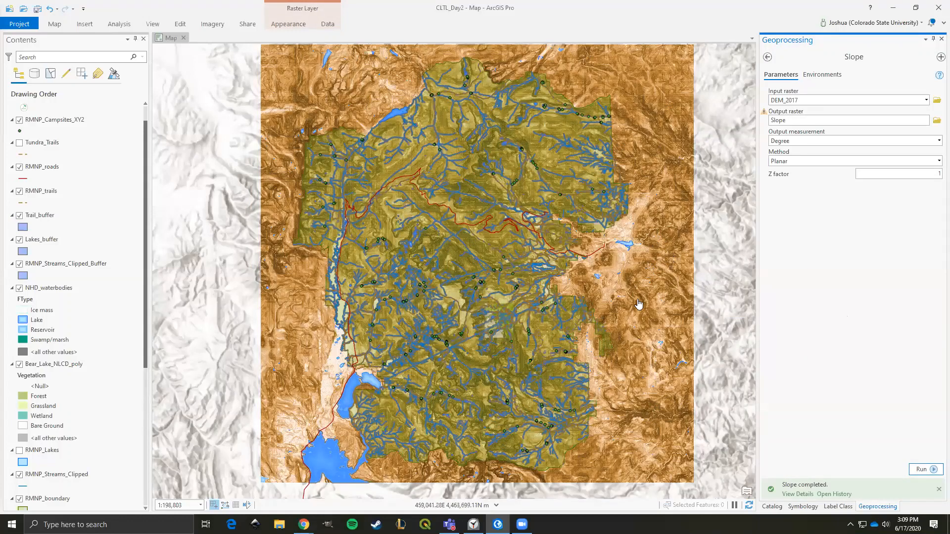
# Examine the Slope layer's class breaks in the legend and its pattern across the park on the map
pyautogui.scroll(-3, 77, 364)
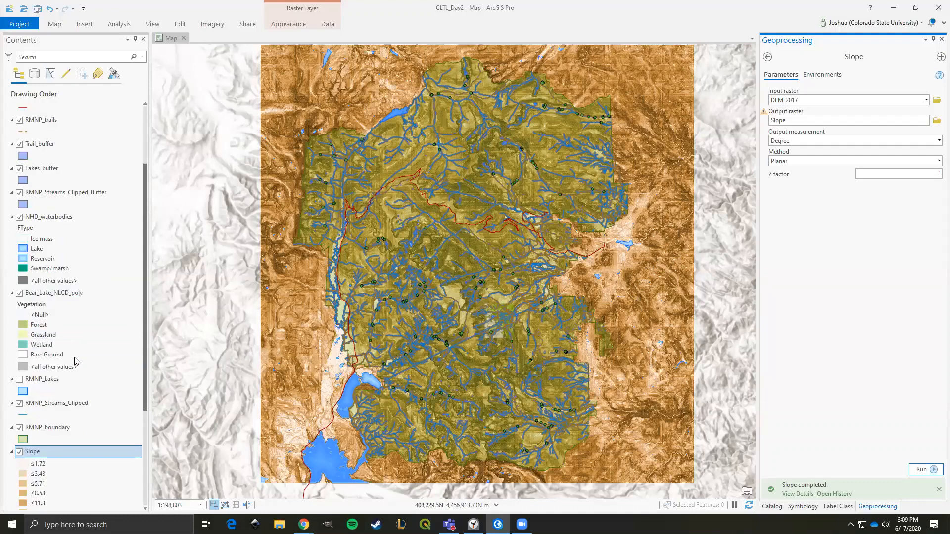
pyautogui.scroll(-6, 75, 360)
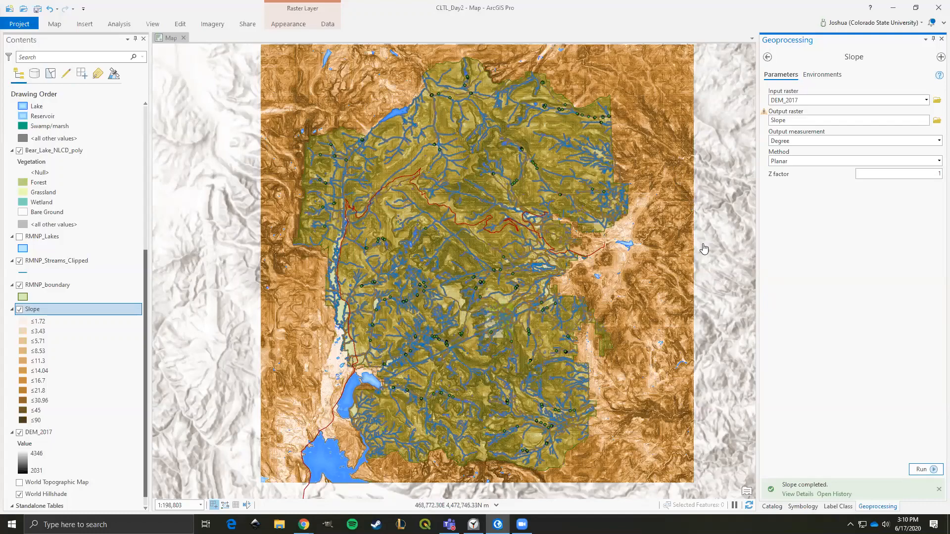
pyautogui.scroll(1, 711, 262)
pyautogui.scroll(2, 711, 262)
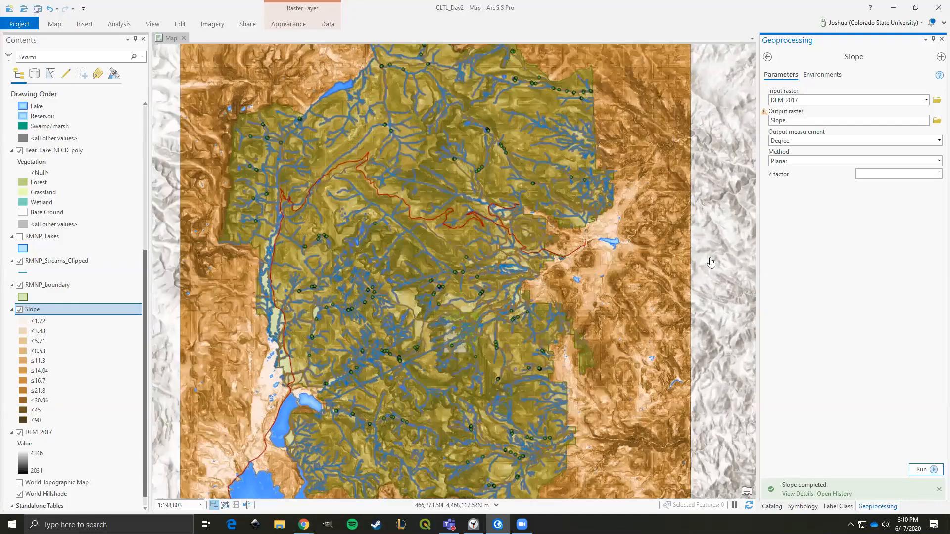
pyautogui.scroll(-1, 711, 263)
pyautogui.scroll(-3, 344, 213)
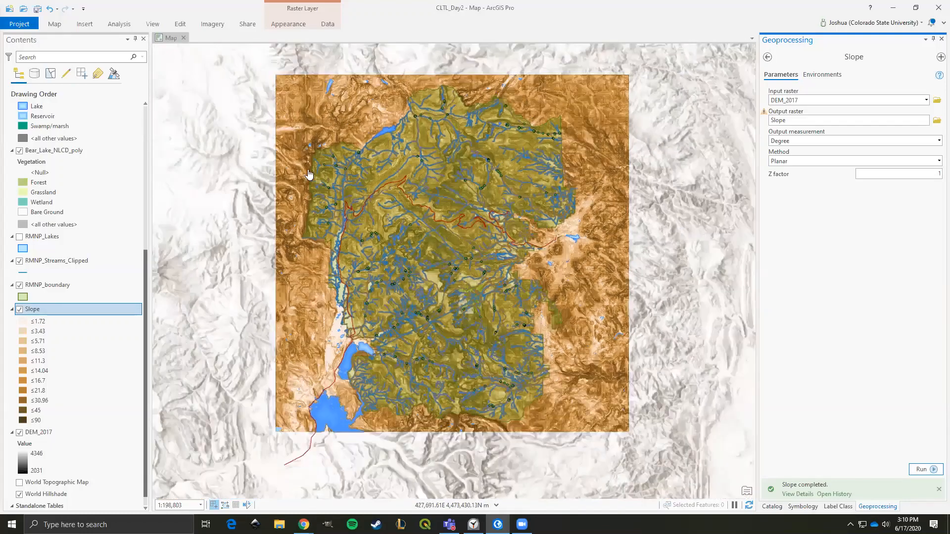
pyautogui.scroll(2, 401, 214)
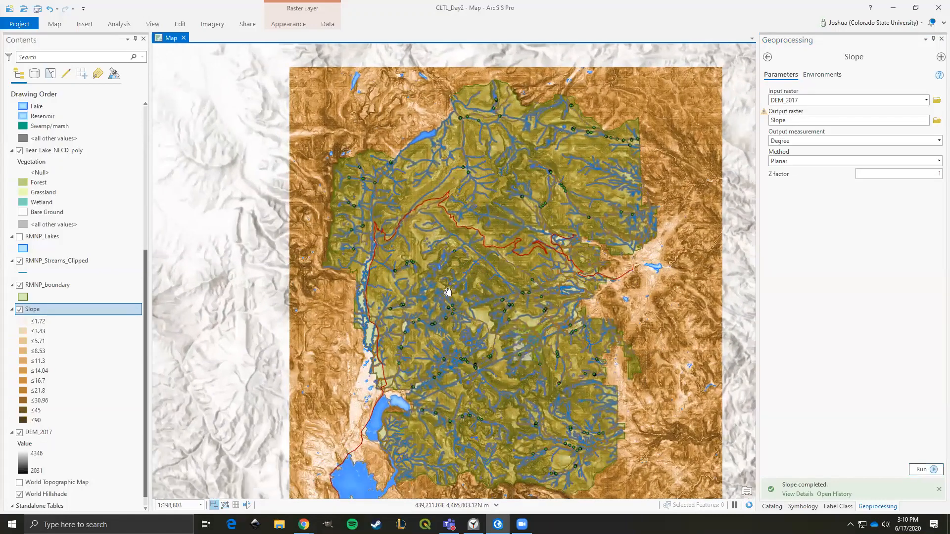
pyautogui.moveTo(448, 293); pyautogui.dragTo(417, 281)
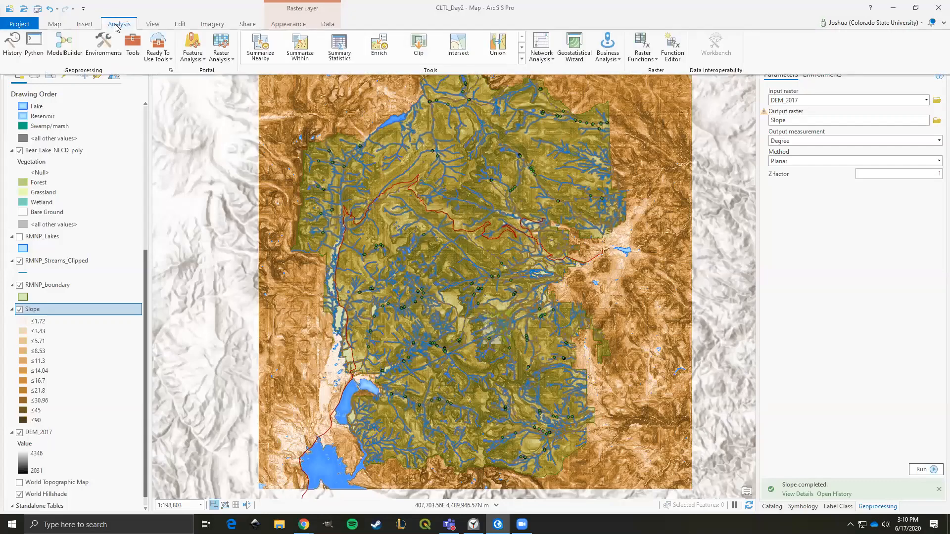
# Find the Spatial Analyst Reclassify tool and set the Slope layer as its input raster
pyautogui.click(132, 47)
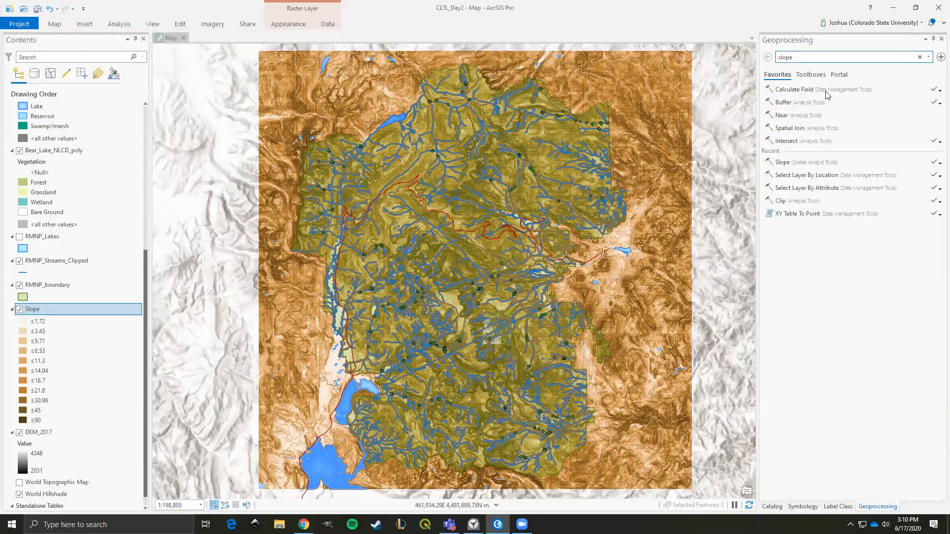
pyautogui.moveTo(829, 57); pyautogui.dragTo(774, 57)
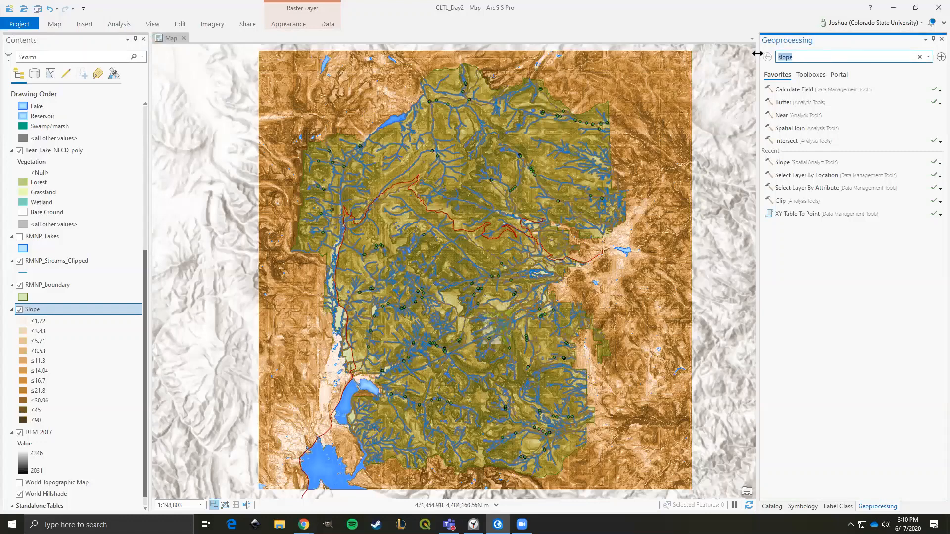
pyautogui.write('recl')
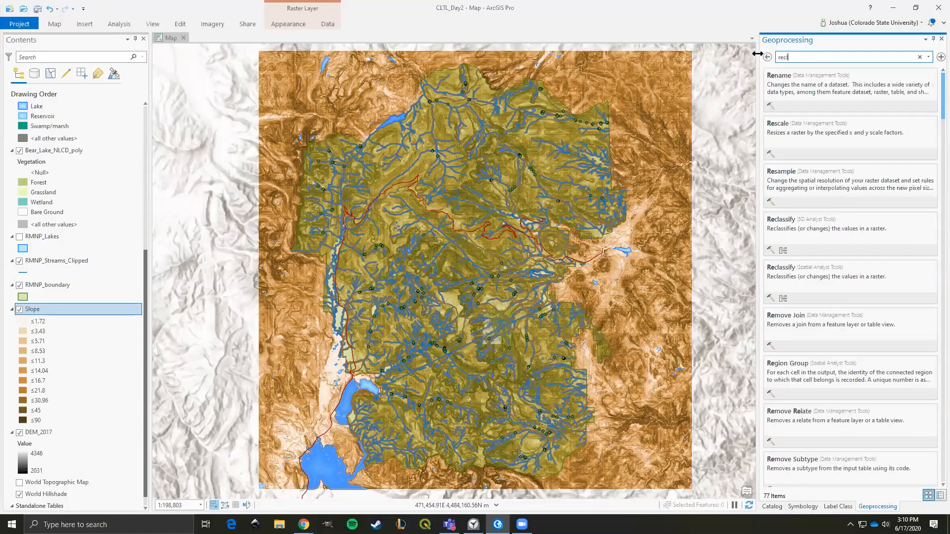
pyautogui.write('assify')
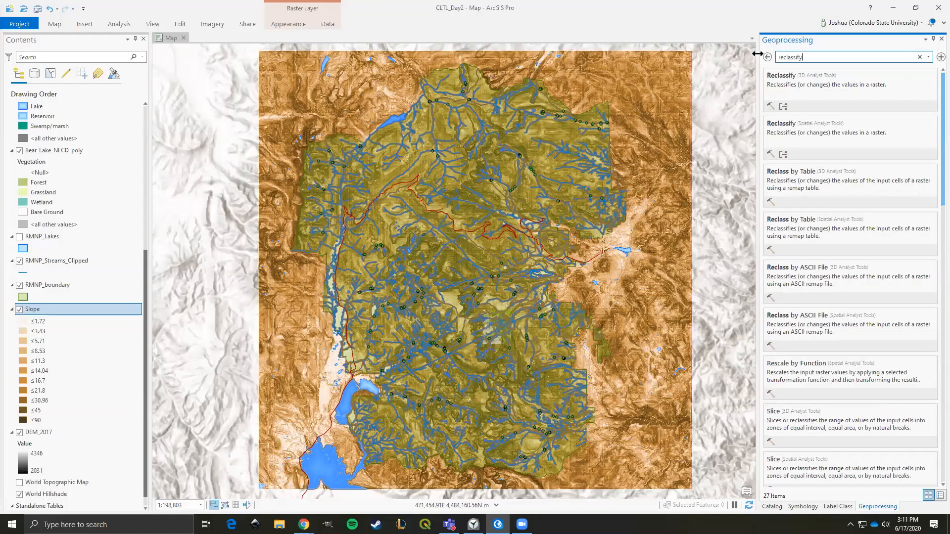
pyautogui.click(778, 128)
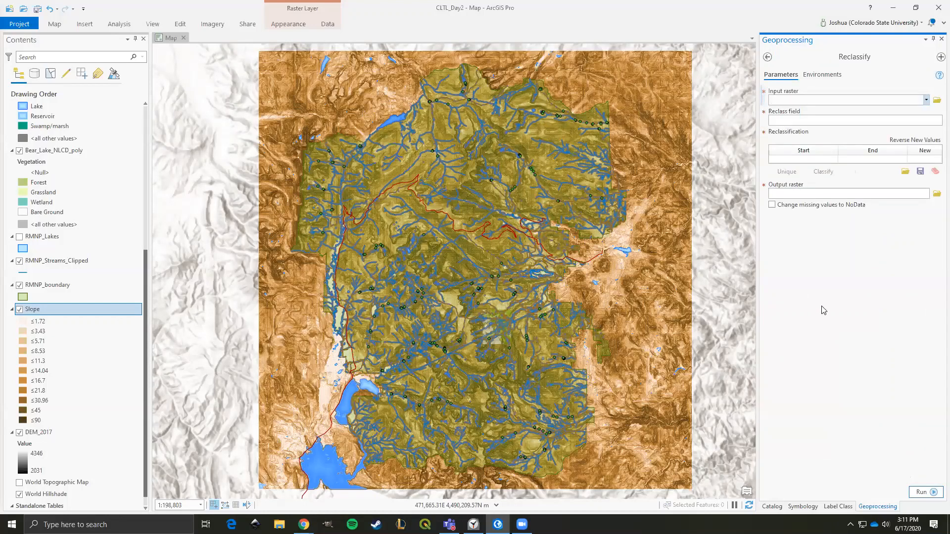
pyautogui.click(926, 100)
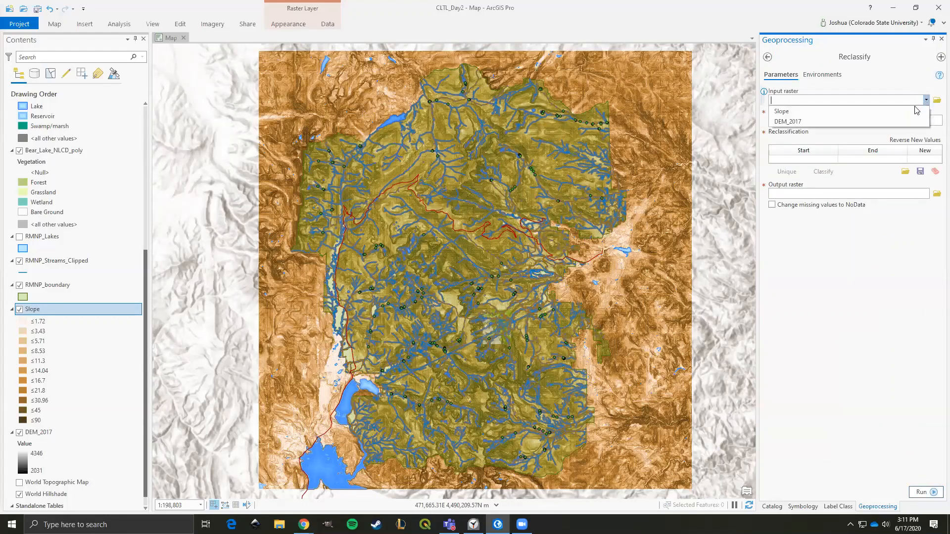
pyautogui.click(781, 111)
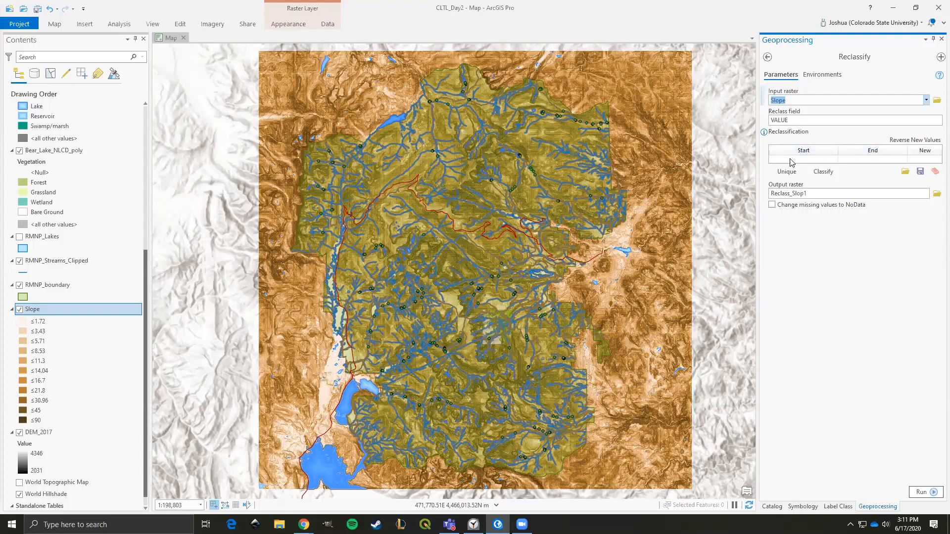
# Load the slope's unique values into the reclassification table and try to group them into equal interval classes
pyautogui.click(784, 173)
pyautogui.click(785, 171)
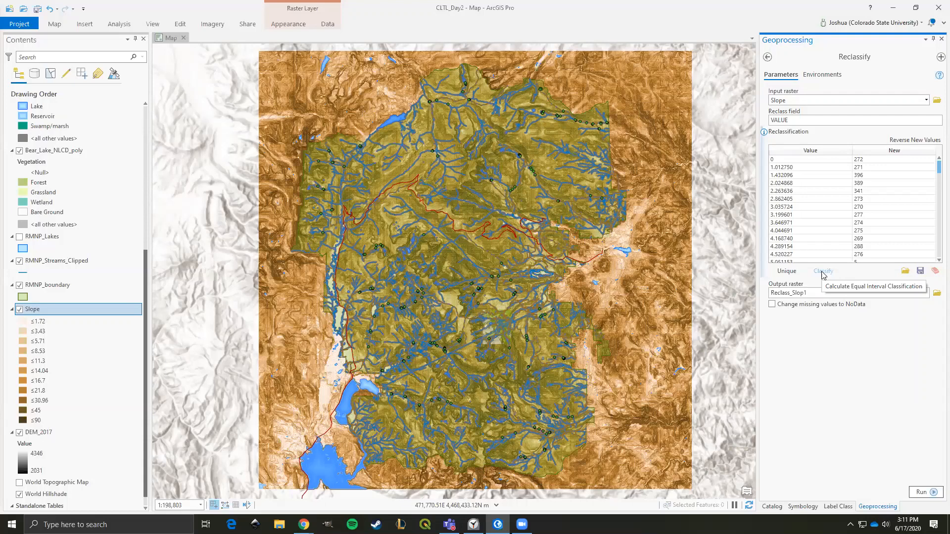
pyautogui.click(823, 273)
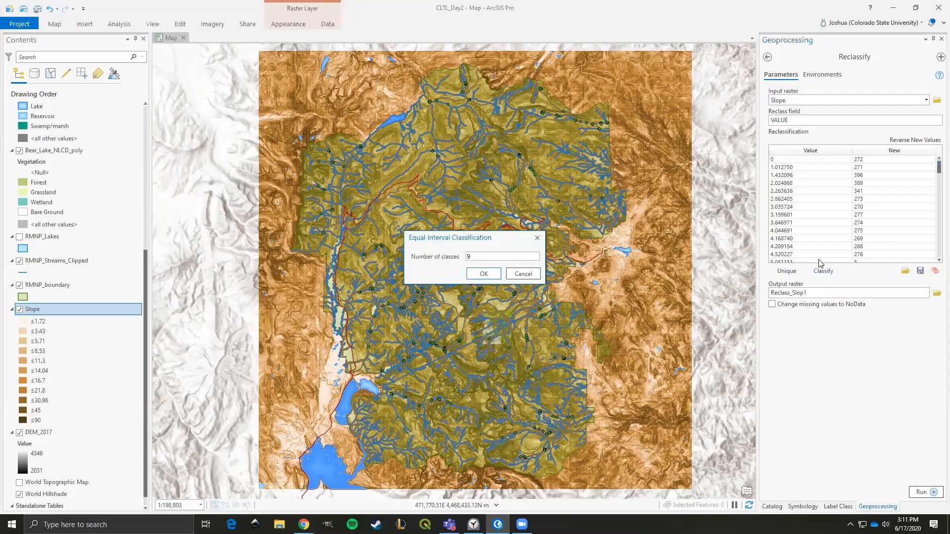
pyautogui.click(471, 254)
pyautogui.press('BackSpace')
pyautogui.click(476, 277)
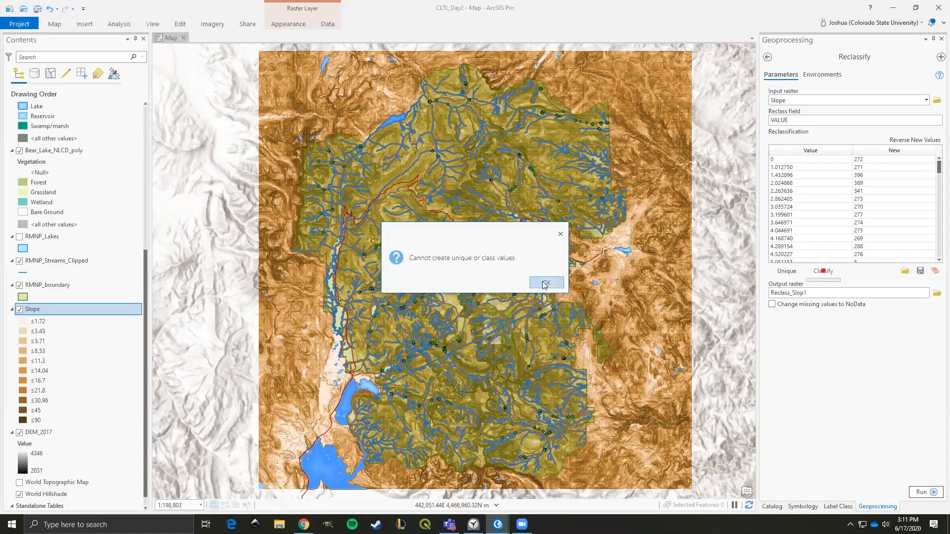
pyautogui.click(544, 284)
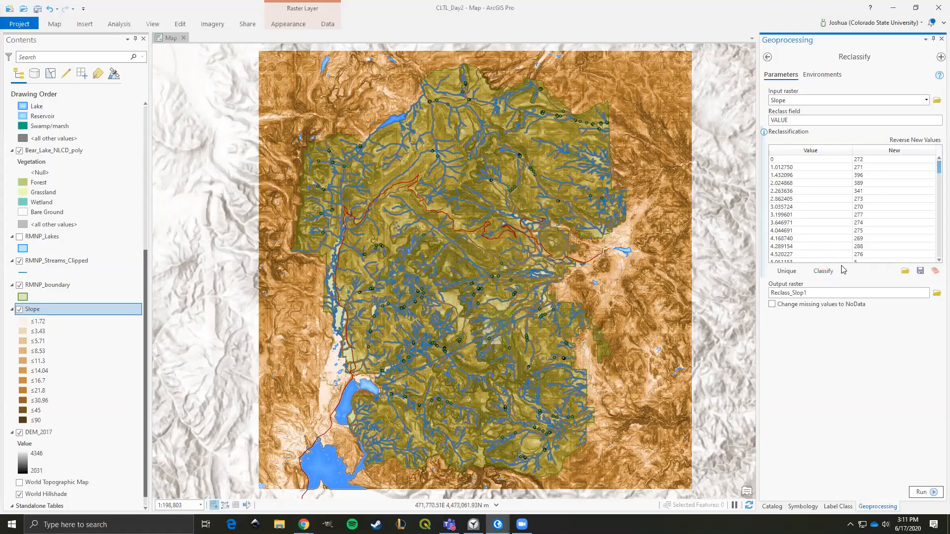
# Clear the reclassification table and try the equal interval classification on the empty table
pyautogui.click(935, 271)
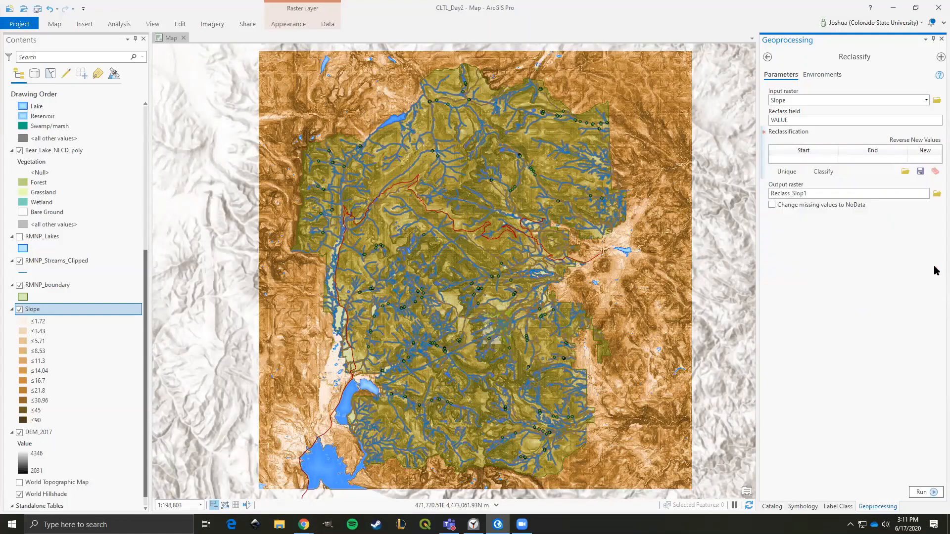
pyautogui.click(824, 172)
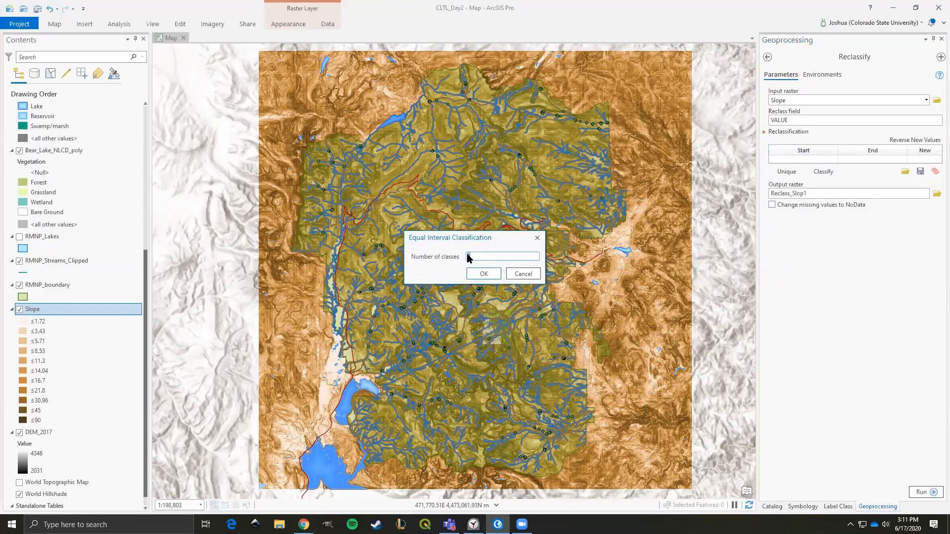
pyautogui.click(483, 275)
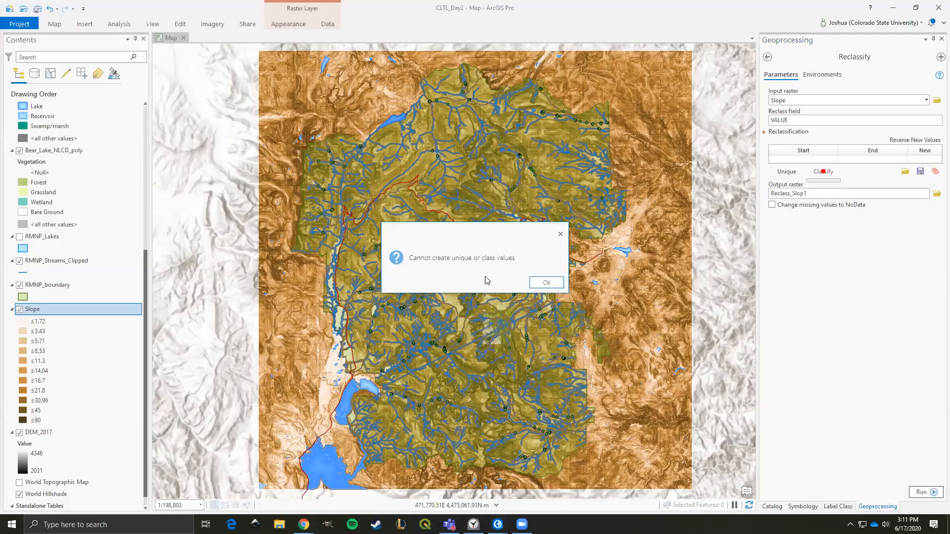
pyautogui.click(546, 283)
# Add a reclassification range from 0 to 10 with the new value 1
pyautogui.click(807, 159)
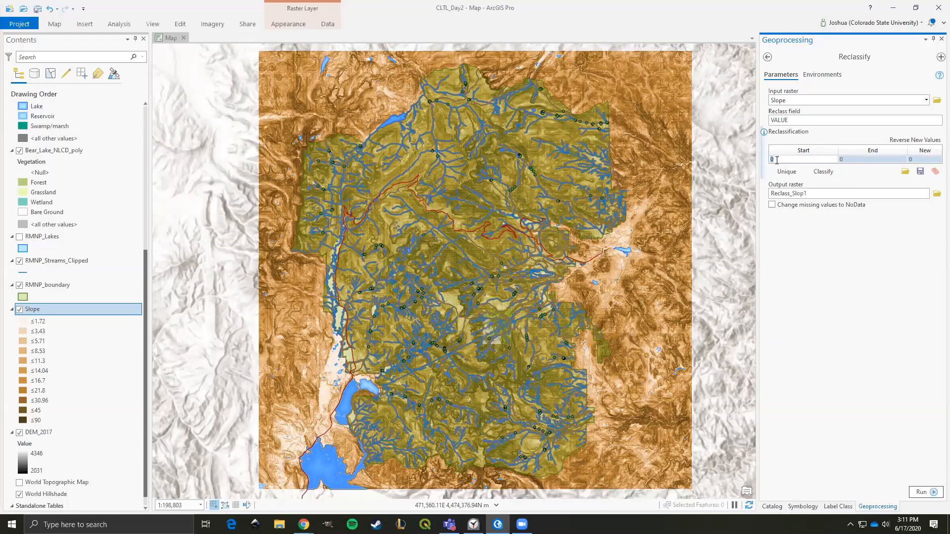
pyautogui.click(844, 159)
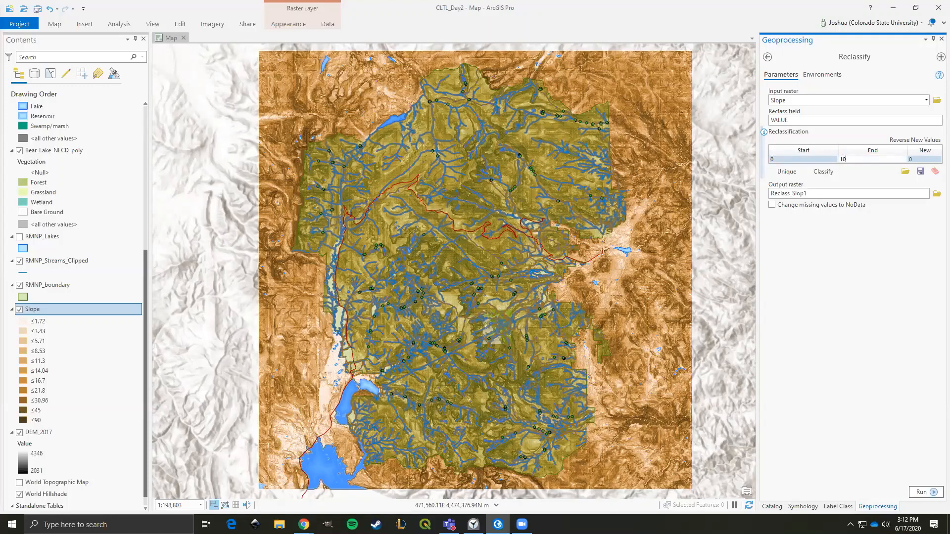
pyautogui.write('10')
pyautogui.click(915, 159)
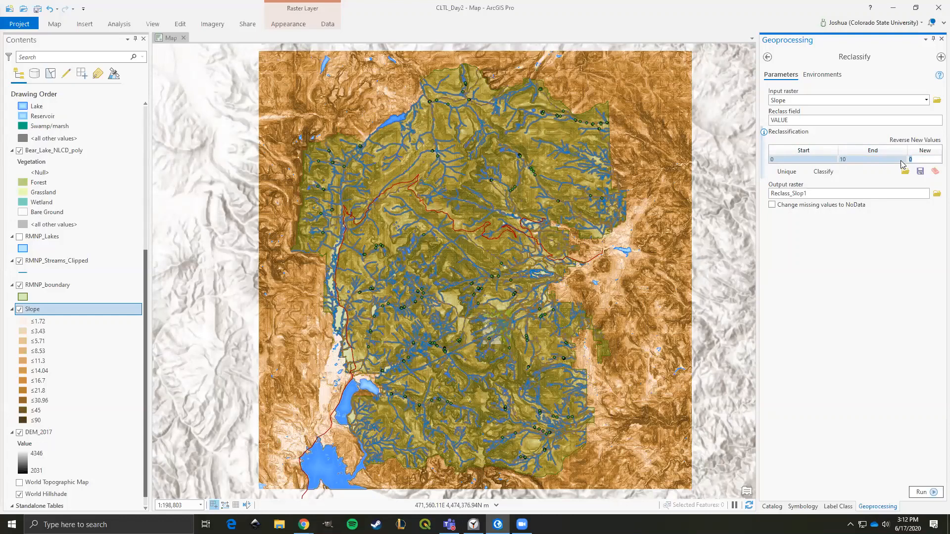
pyautogui.write('1')
pyautogui.press('Return')
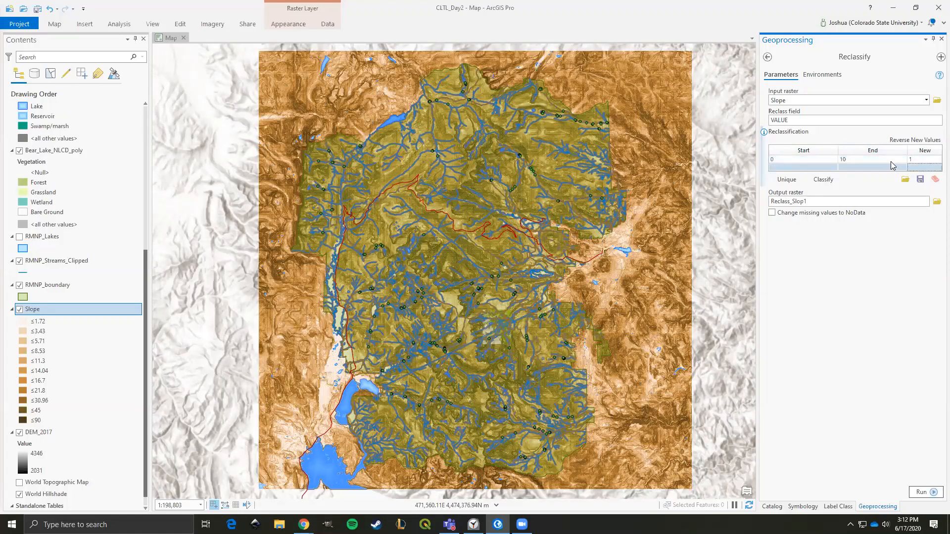
# Add a second reclassification range from 10 to 90 with the new value 0
pyautogui.click(820, 169)
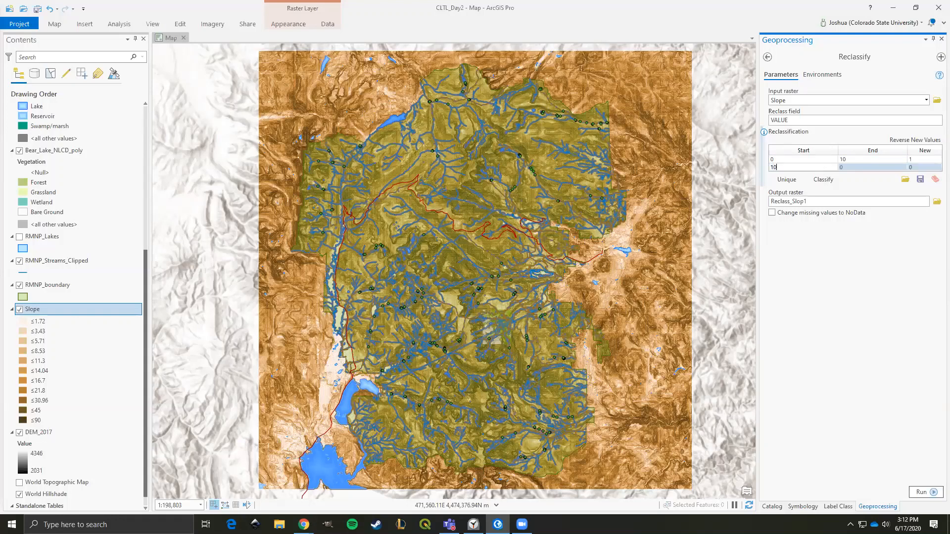
pyautogui.click(849, 168)
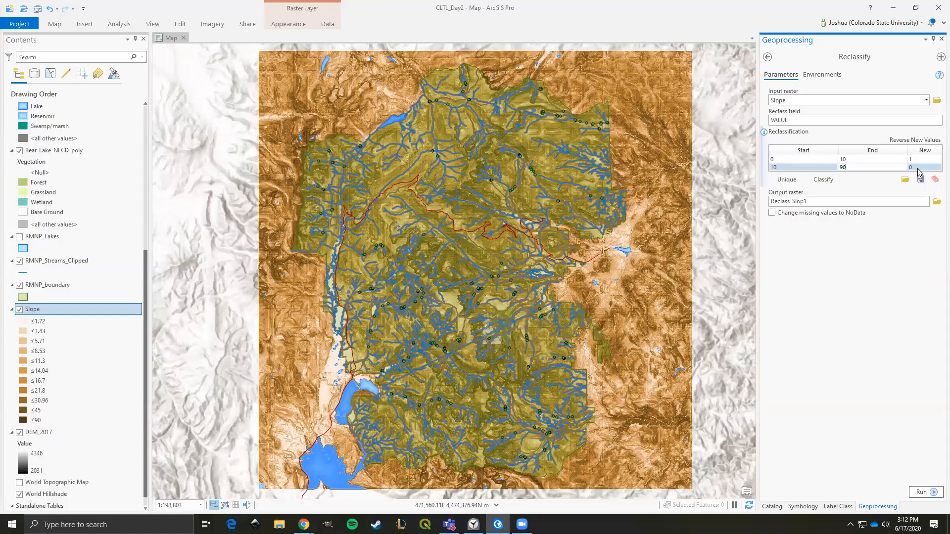
pyautogui.click(891, 303)
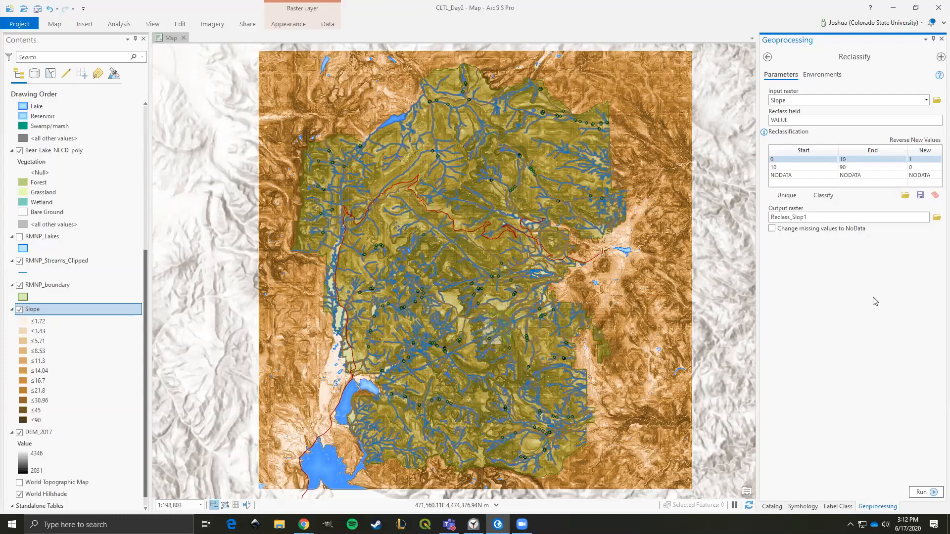
# Run Reclassify with the 10 to 90 range given the new value 0, saving the output raster as Slope_reclass in CLTL_Day2.gdb
pyautogui.click(911, 167)
pyautogui.write('0')
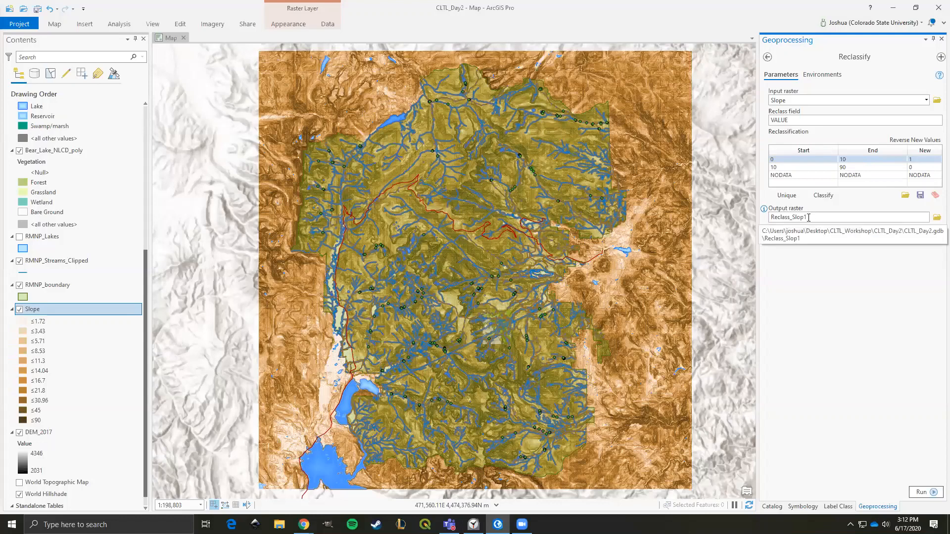
pyautogui.click(936, 218)
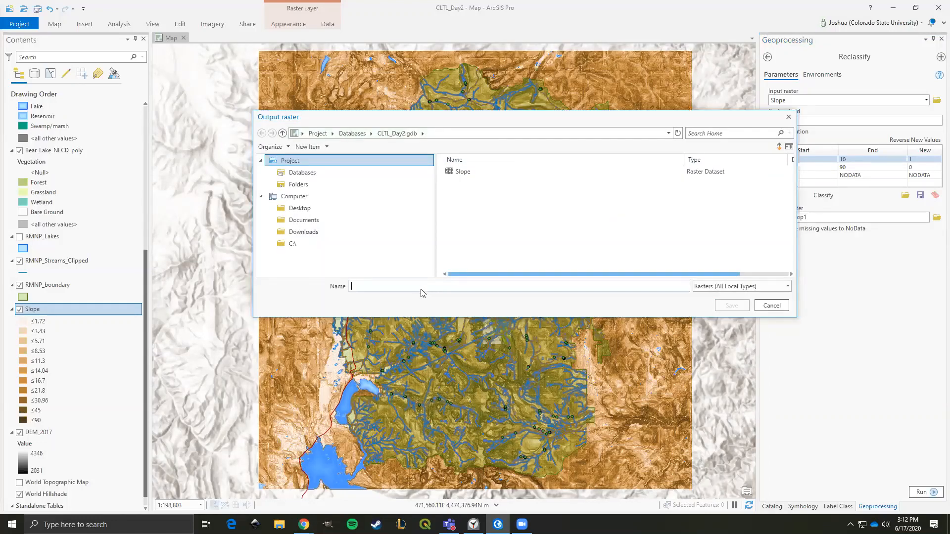
pyautogui.write('Slope_rec')
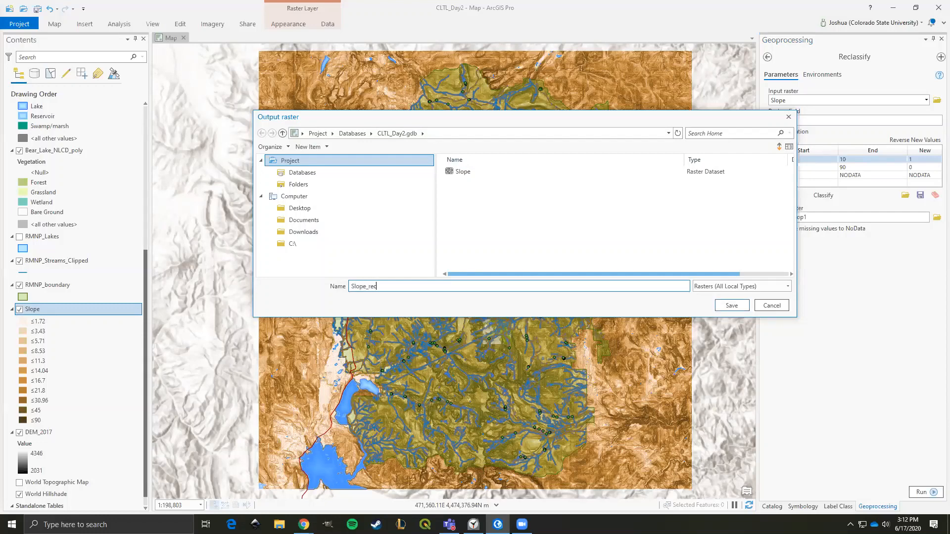
pyautogui.write('lass')
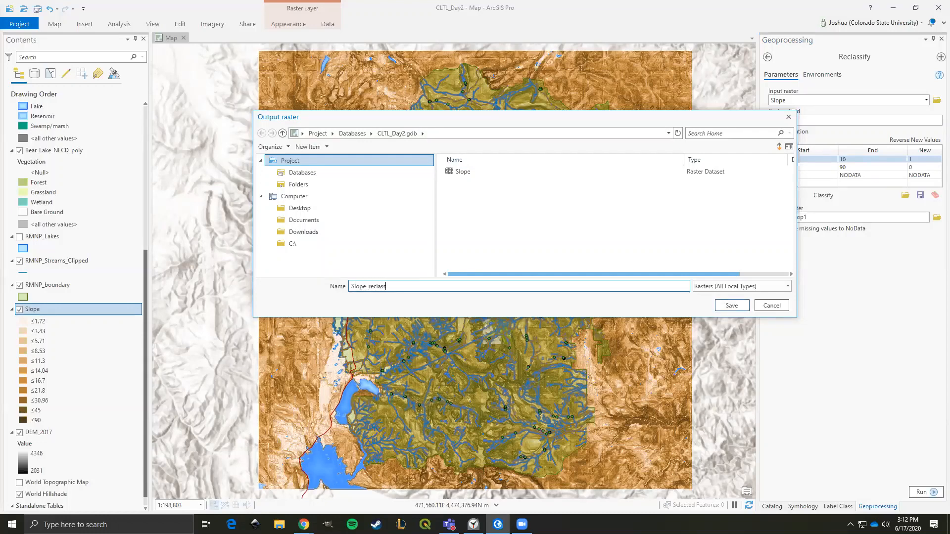
pyautogui.click(731, 305)
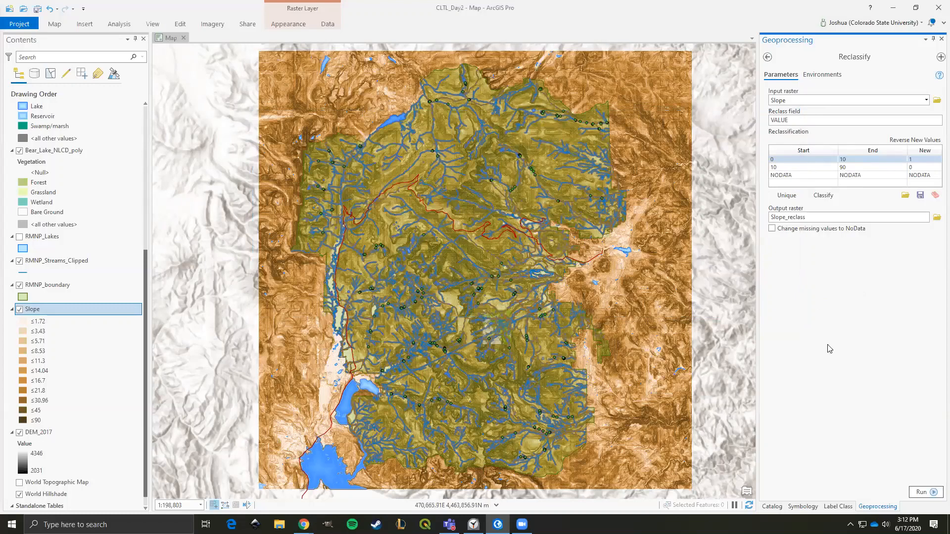
pyautogui.click(925, 493)
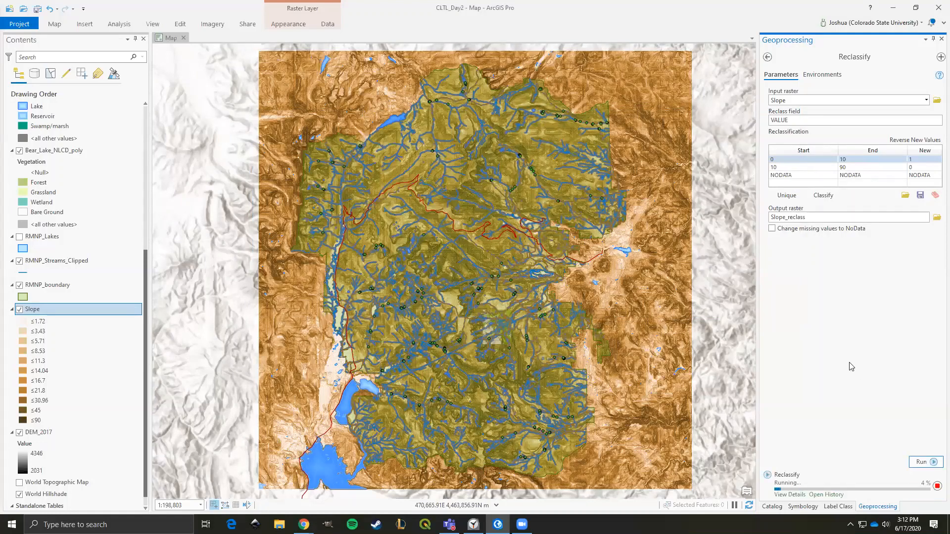
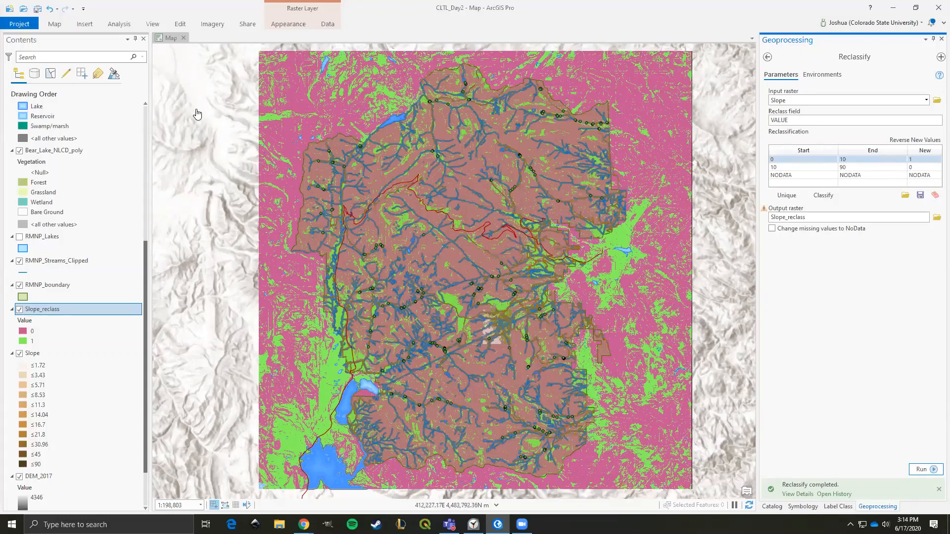
# Find the Raster to Polygon tool and set its input raster to Slope_reclass
pyautogui.click(119, 26)
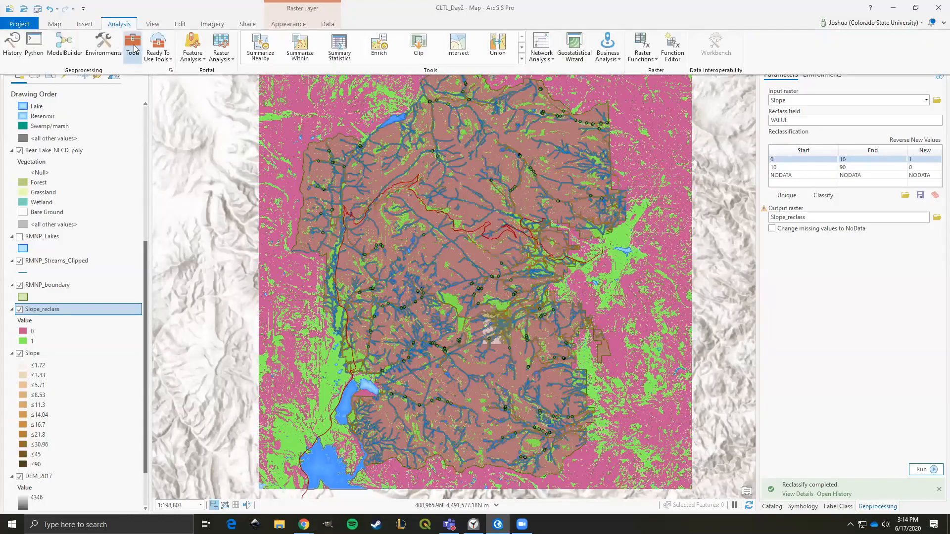
pyautogui.click(132, 47)
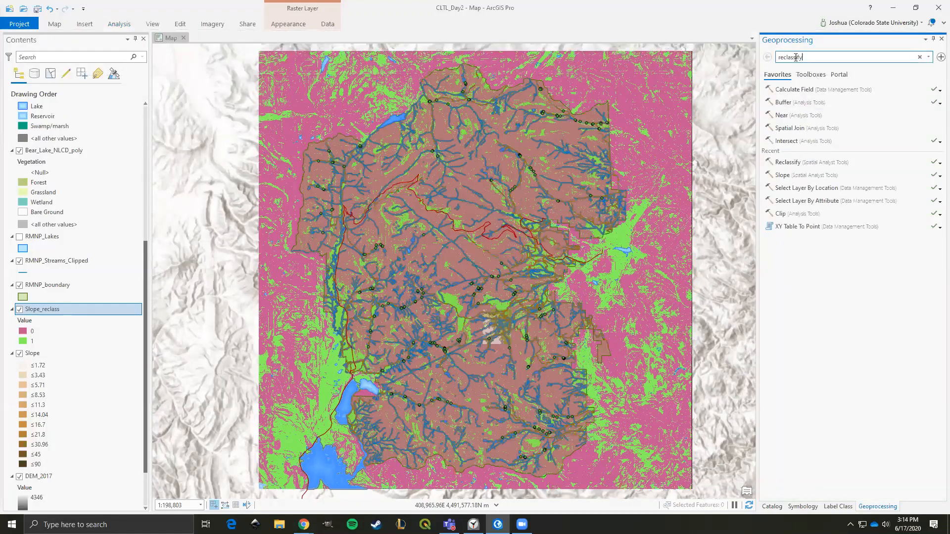
pyautogui.doubleClick(778, 57)
pyautogui.write('raster to')
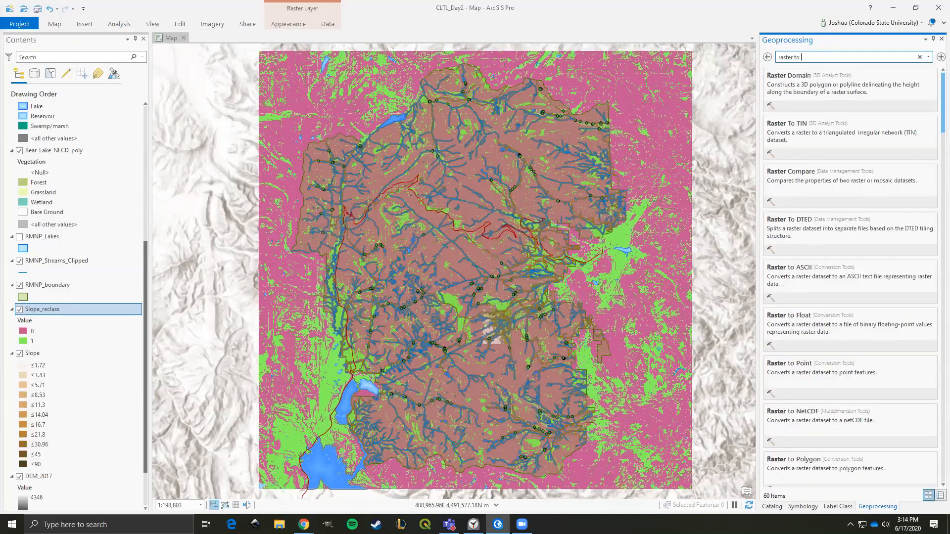
pyautogui.write('polygon')
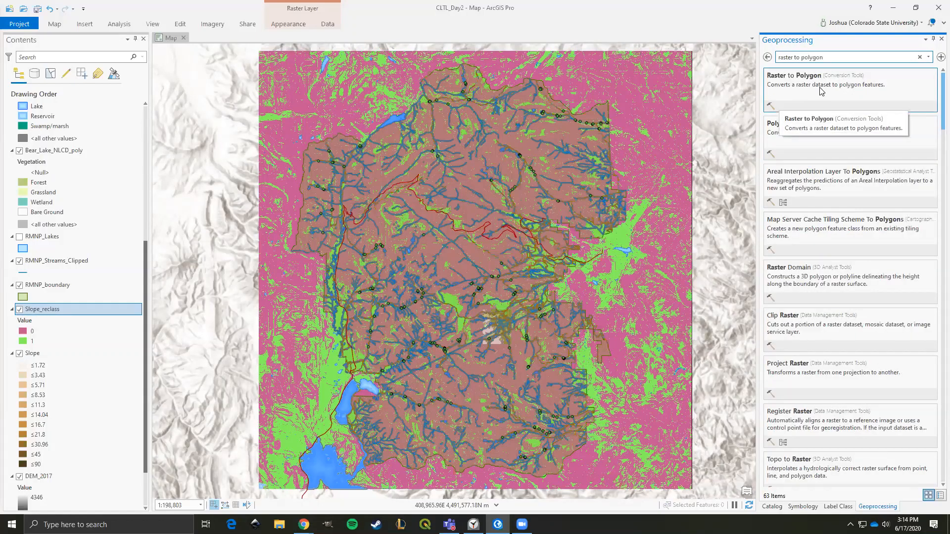
pyautogui.click(774, 88)
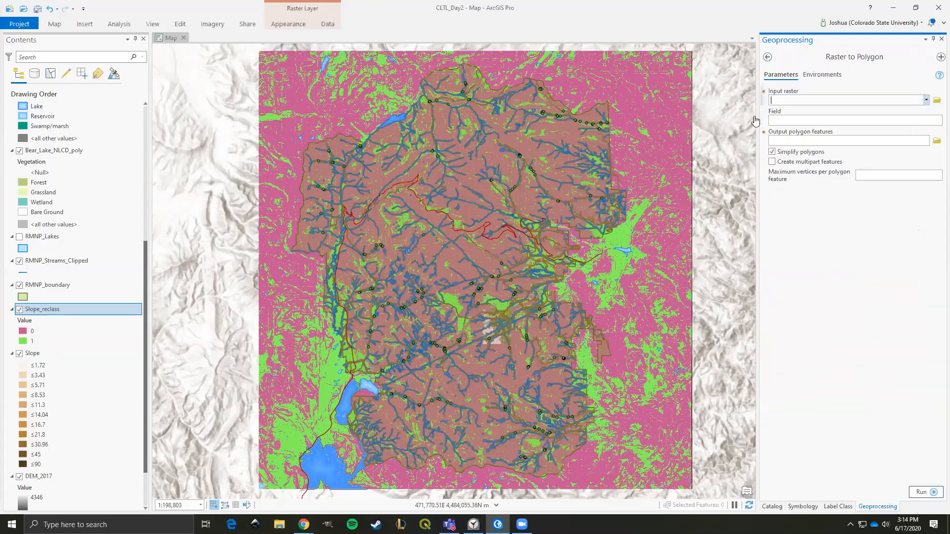
pyautogui.click(925, 101)
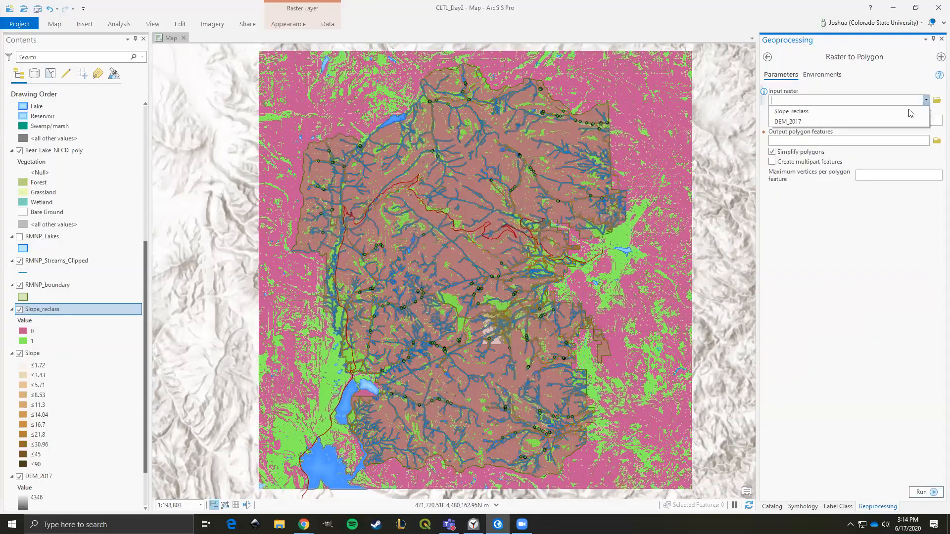
pyautogui.click(799, 112)
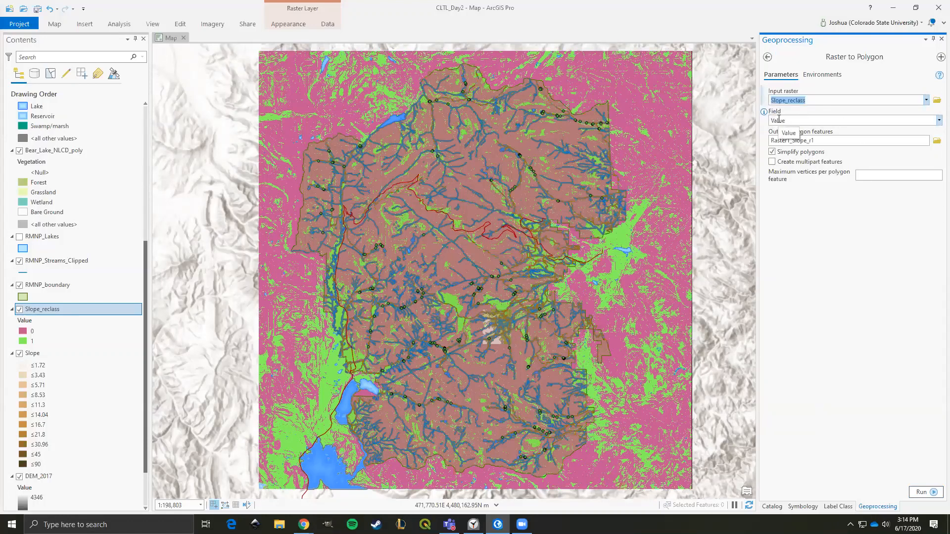
# Name the output polygon features Slope_polygon in CLTL_Day2.gdb and run the raster to polygon conversion
pyautogui.click(936, 144)
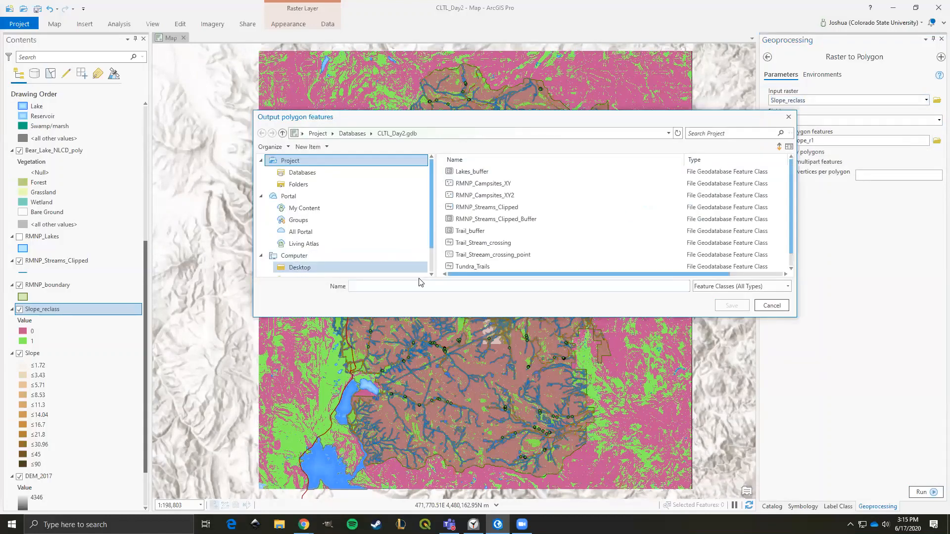
pyautogui.write('Slope_')
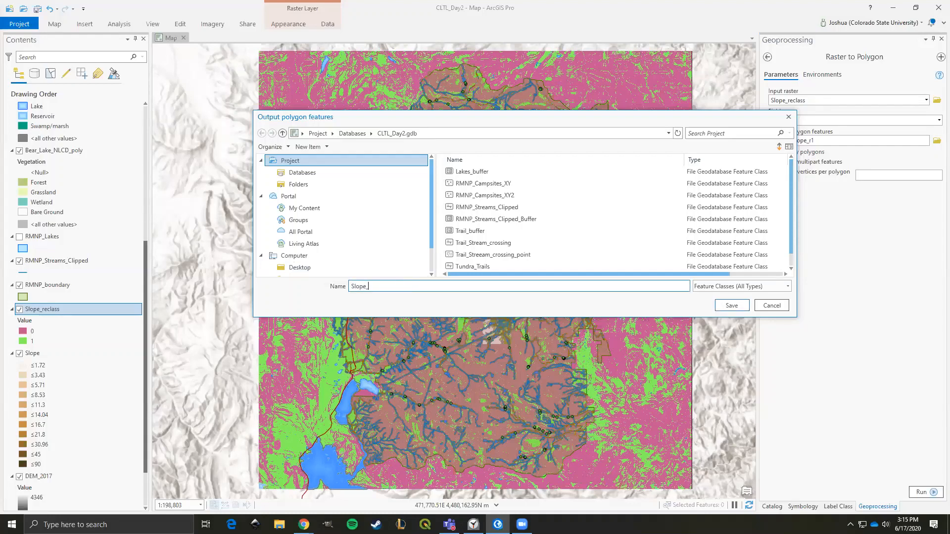
pyautogui.write('polygon')
pyautogui.click(732, 305)
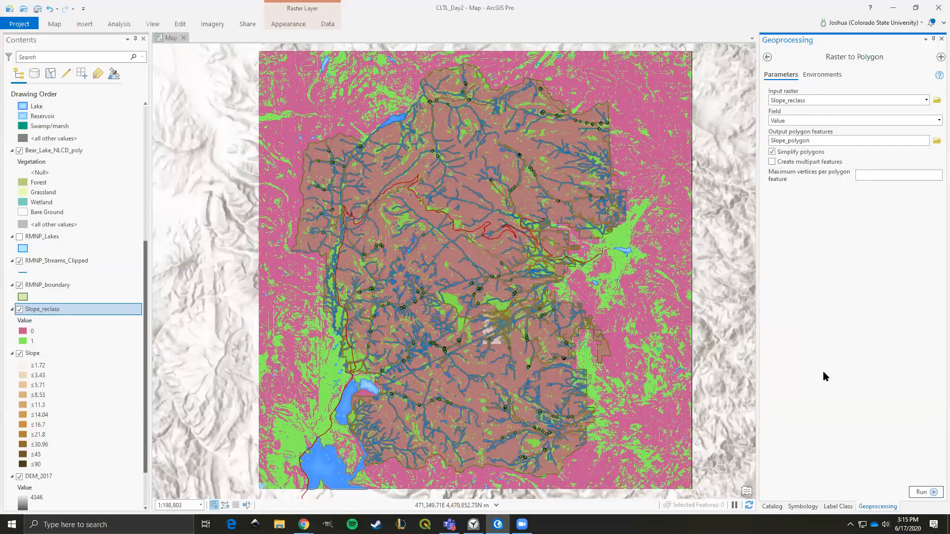
pyautogui.click(931, 493)
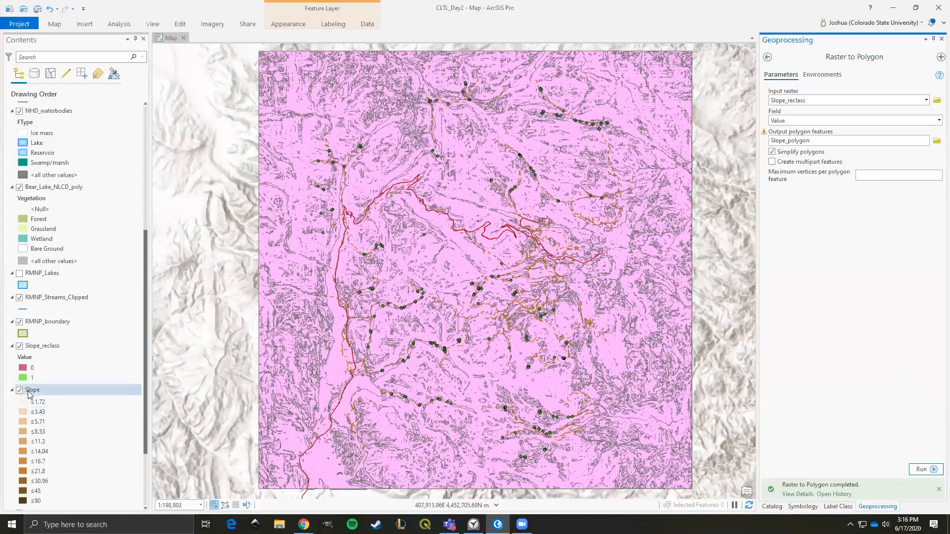
# Hide the Slope and DEM_2017 layers and collapse the legends of Slope, DEM_2017 and Slope_reclass
pyautogui.click(12, 390)
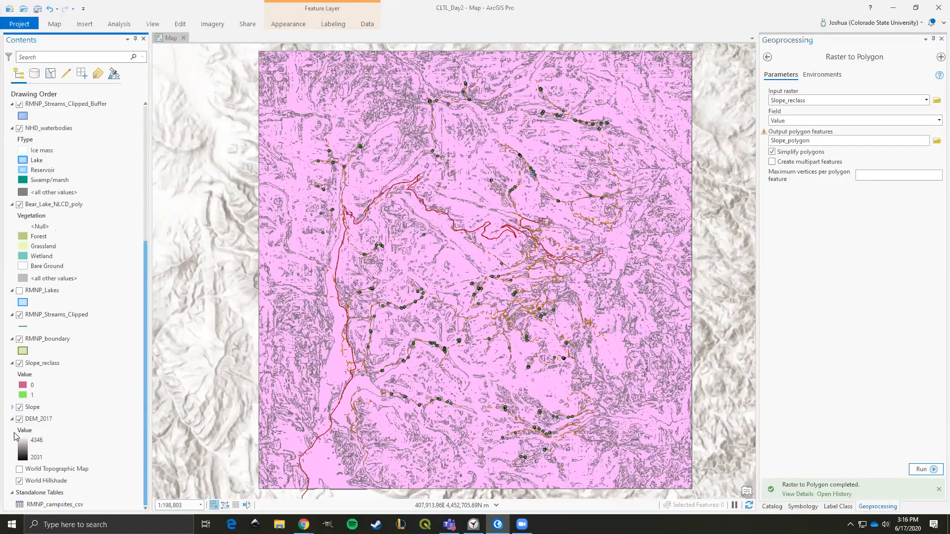
pyautogui.click(19, 407)
pyautogui.click(12, 419)
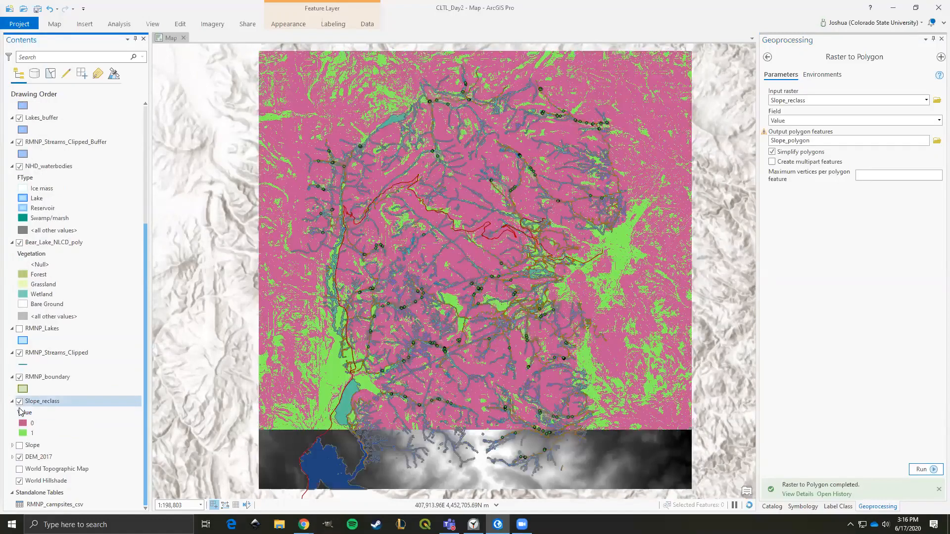
pyautogui.click(23, 423)
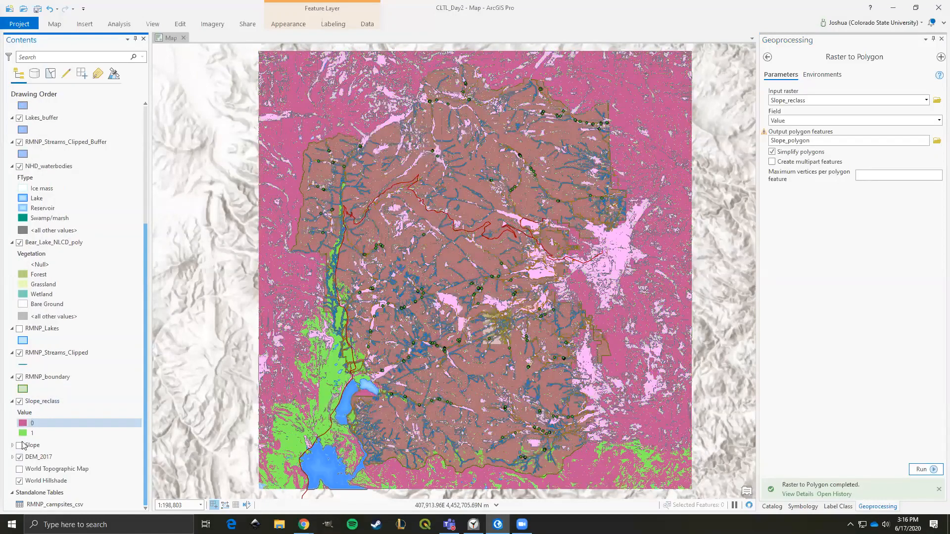
pyautogui.click(19, 457)
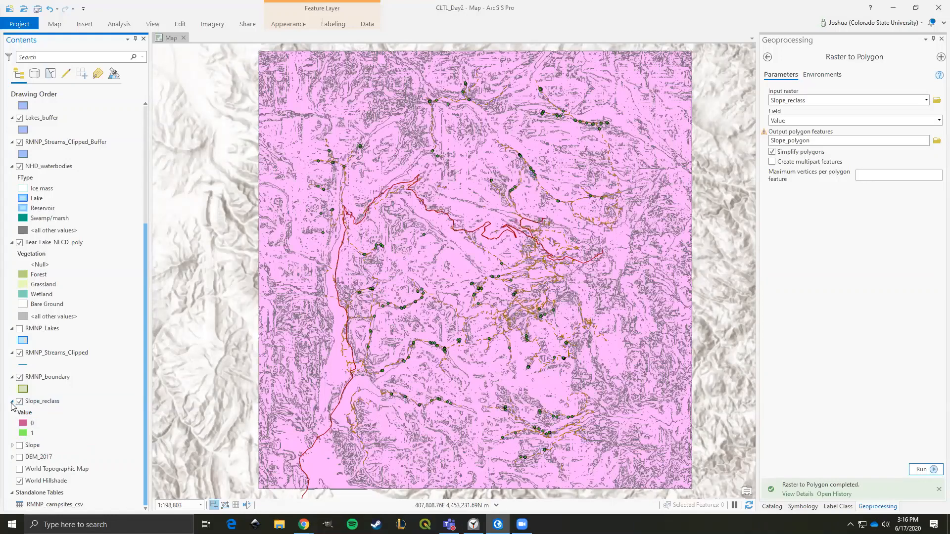
pyautogui.click(12, 434)
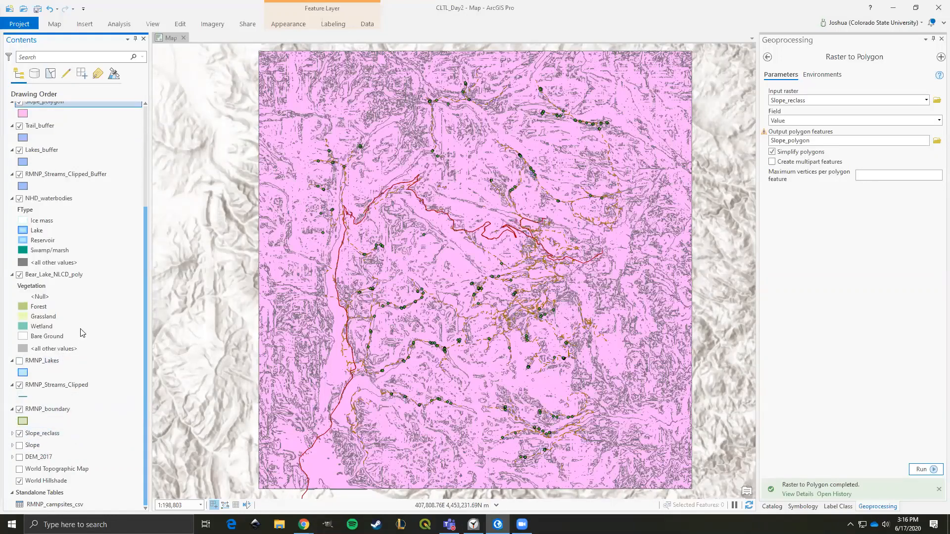
# Apply a definition query to the Slope_polygon layer so that only polygons where gridcode is equal to 1 are shown
pyautogui.scroll(5, 55, 197)
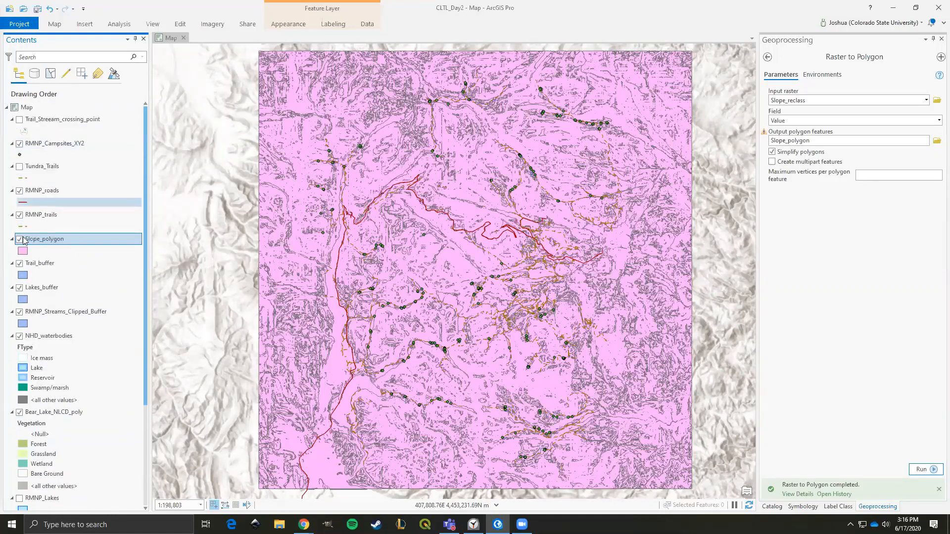
pyautogui.rightClick(53, 243)
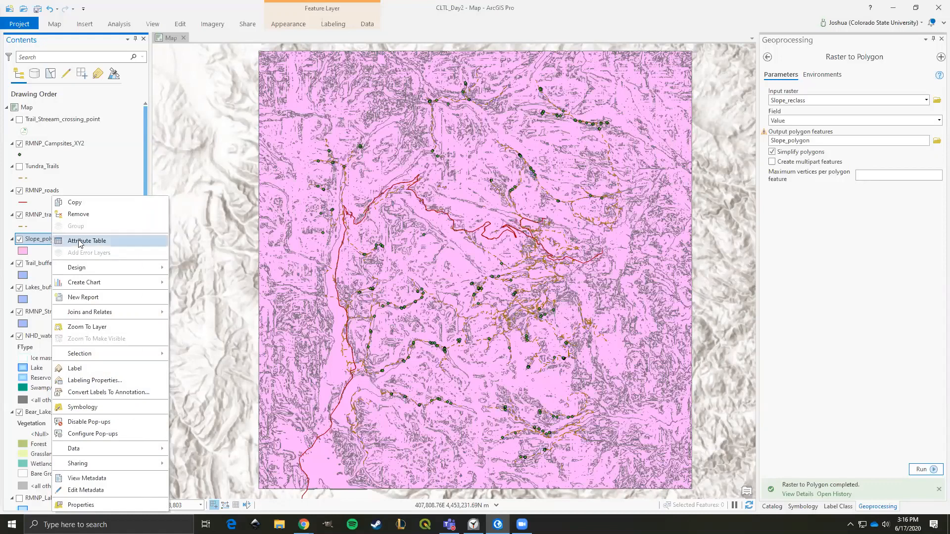
pyautogui.click(80, 504)
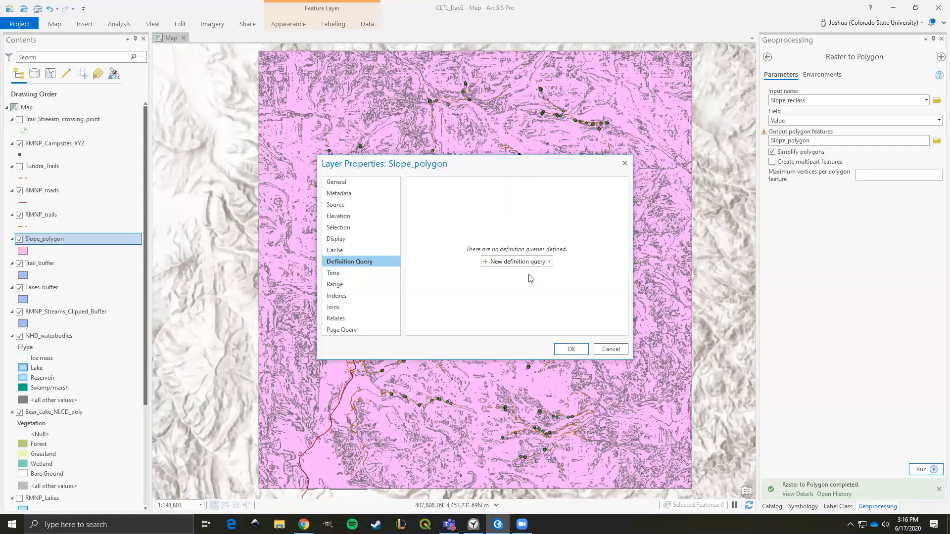
pyautogui.click(507, 263)
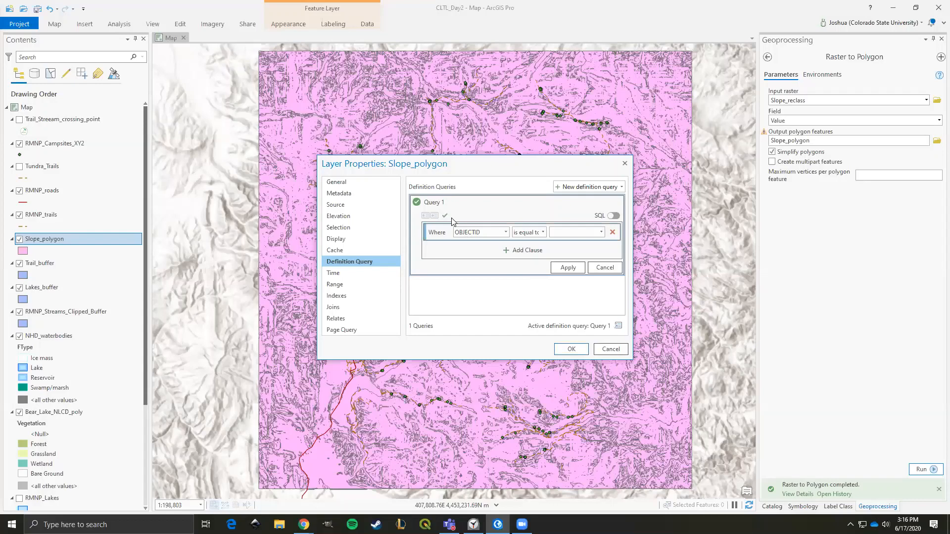
pyautogui.click(505, 232)
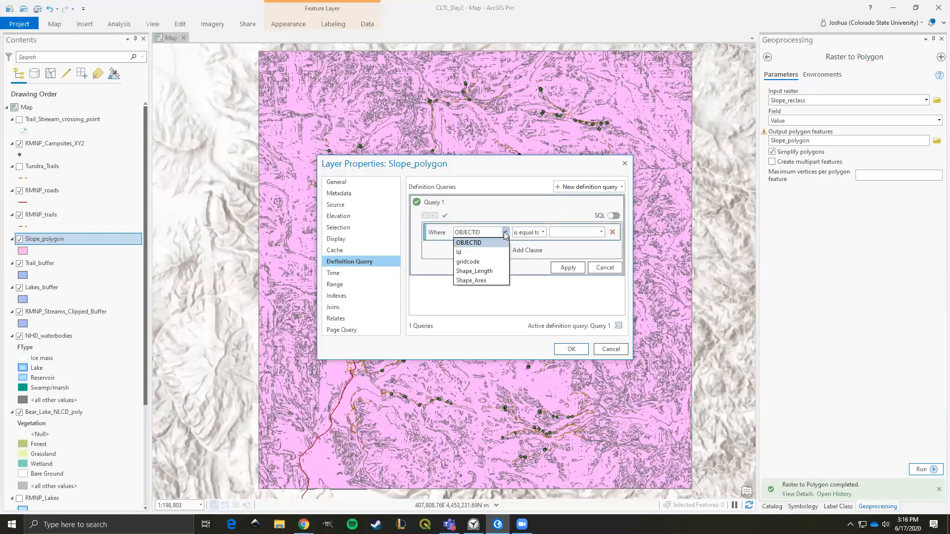
pyautogui.click(477, 262)
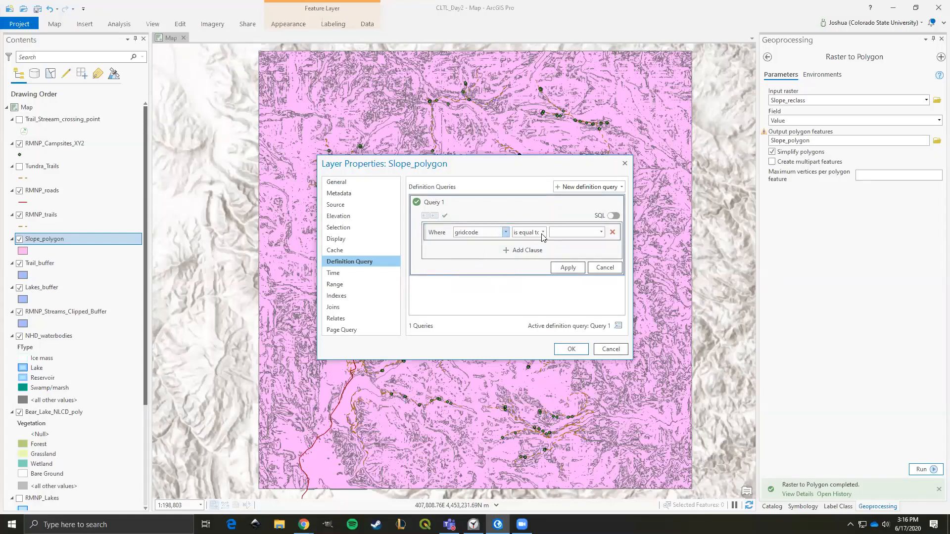
pyautogui.click(601, 232)
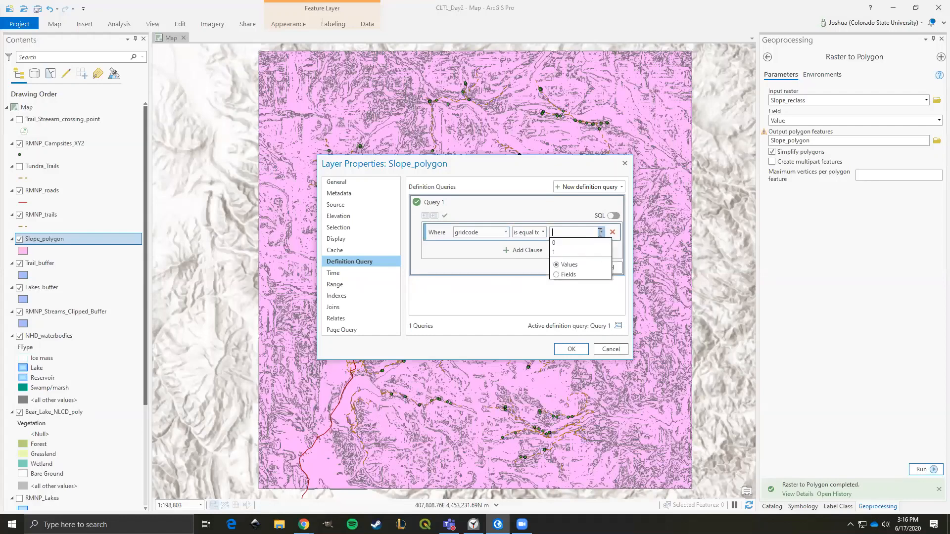
pyautogui.click(557, 253)
pyautogui.click(567, 266)
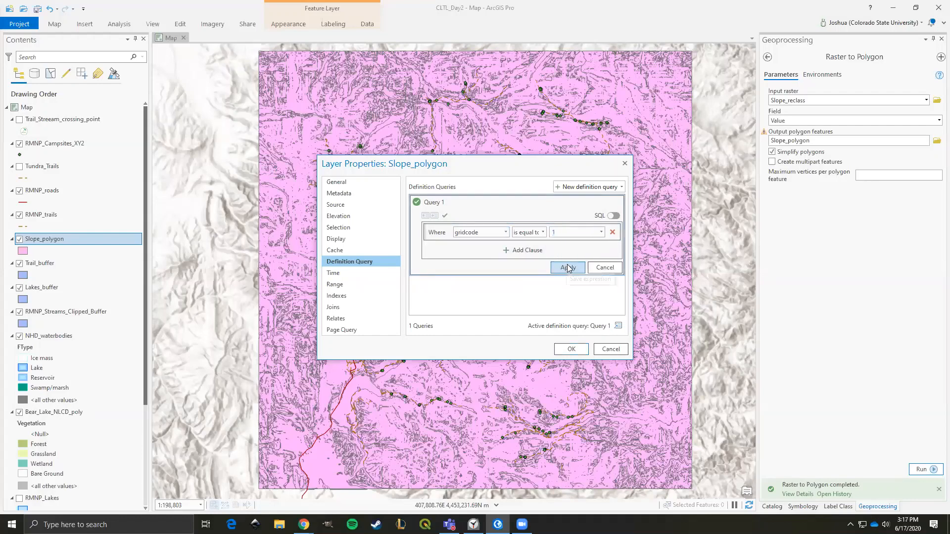
pyautogui.click(570, 349)
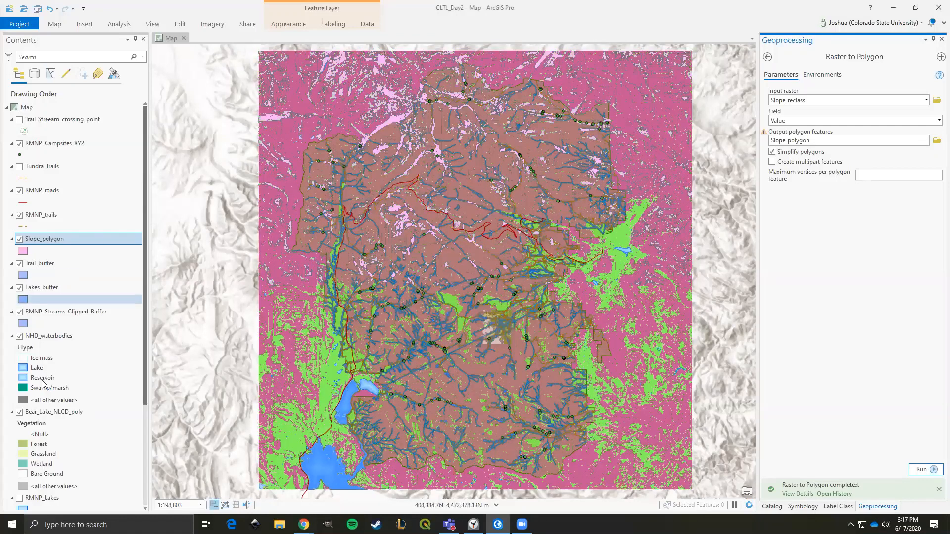
# Hide the Slope_reclass layer on the map
pyautogui.scroll(-5, 49, 371)
pyautogui.scroll(-1, 36, 445)
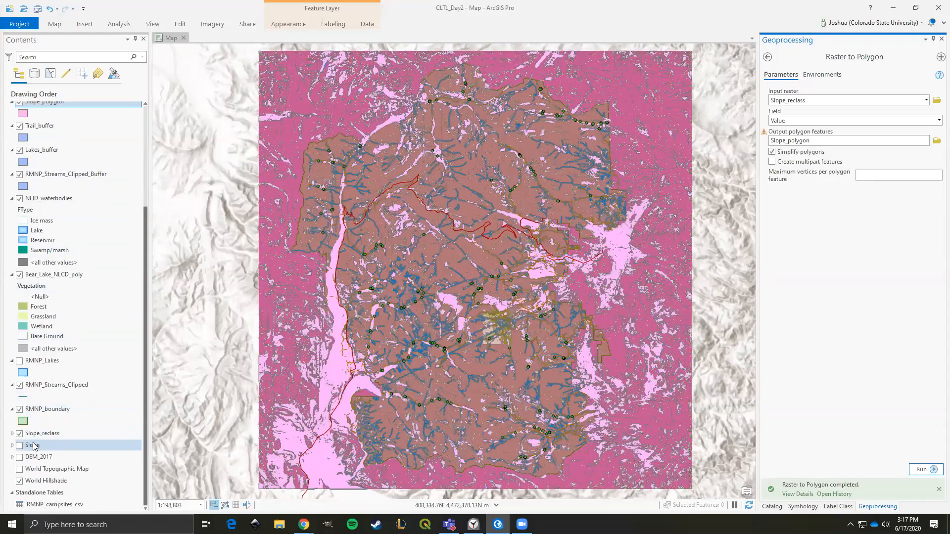
pyautogui.click(20, 434)
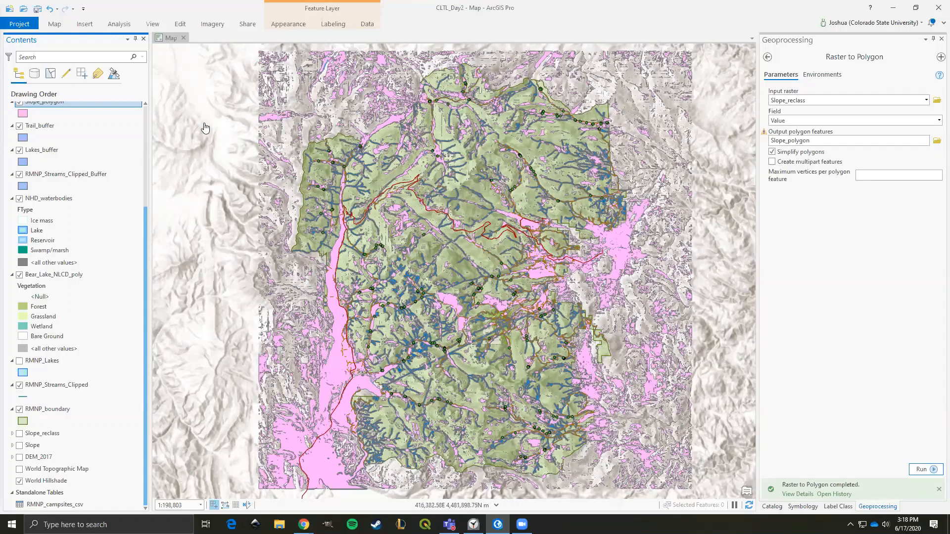
# Open the Intersect analysis tool
pyautogui.click(117, 25)
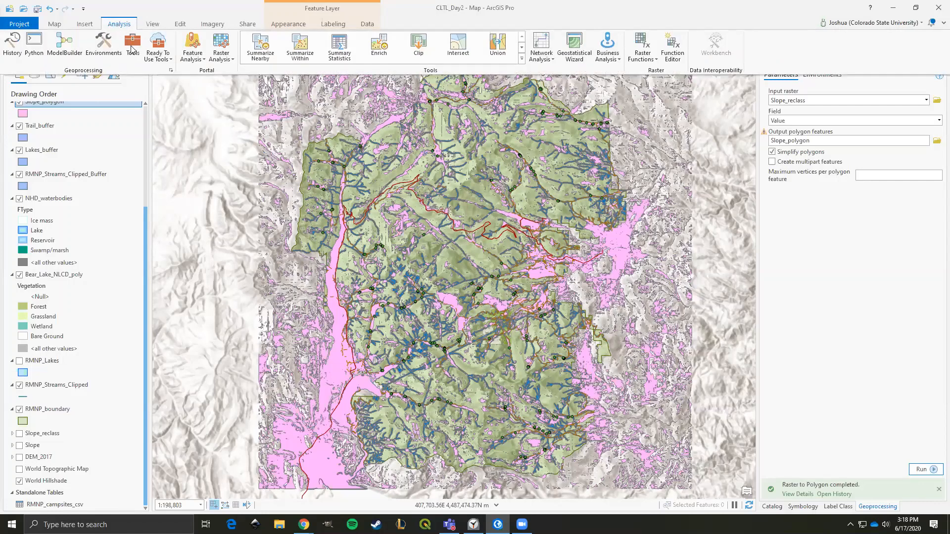
pyautogui.click(133, 48)
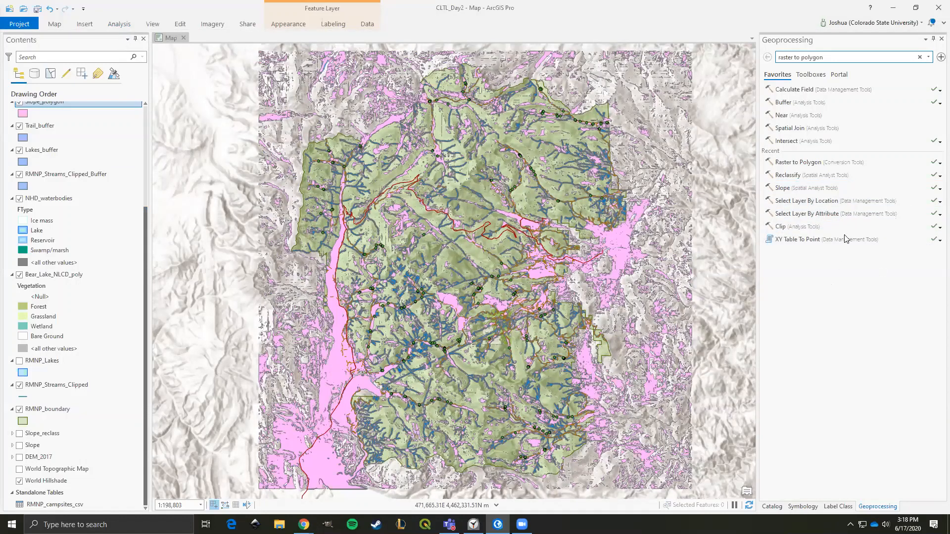
pyautogui.click(790, 142)
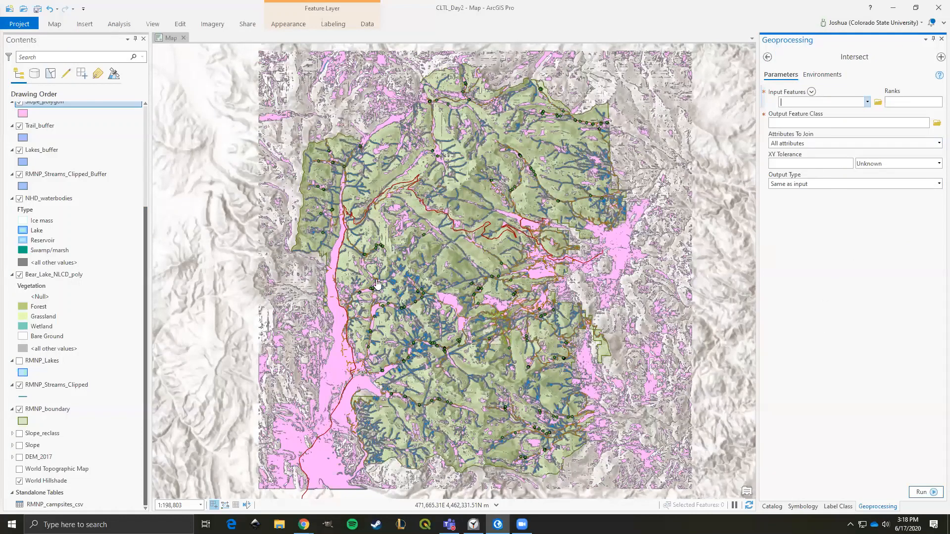
# Hide the RMNP_boundary layer and bring the Bear_Lake_NLCD_poly area into close view on the map
pyautogui.click(20, 410)
pyautogui.click(99, 383)
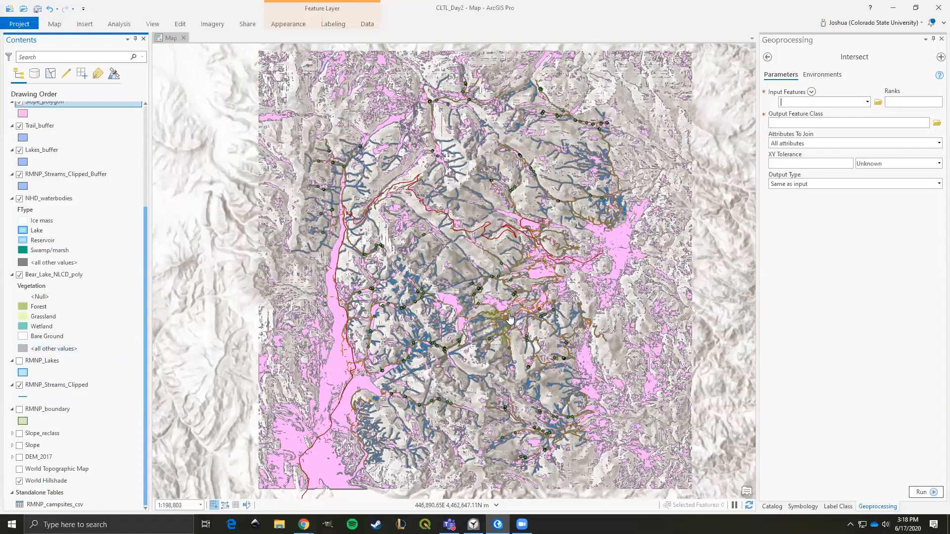
pyautogui.scroll(3, 509, 321)
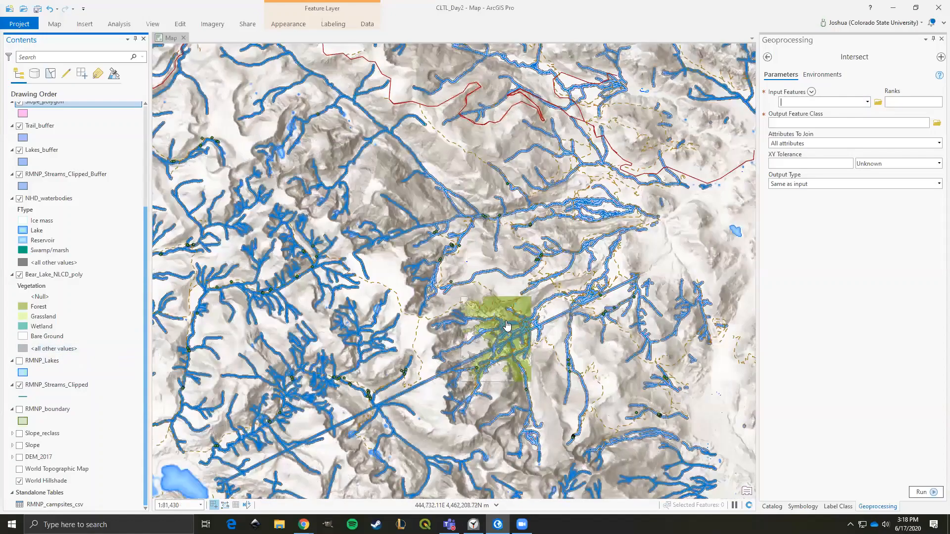
pyautogui.scroll(4, 506, 325)
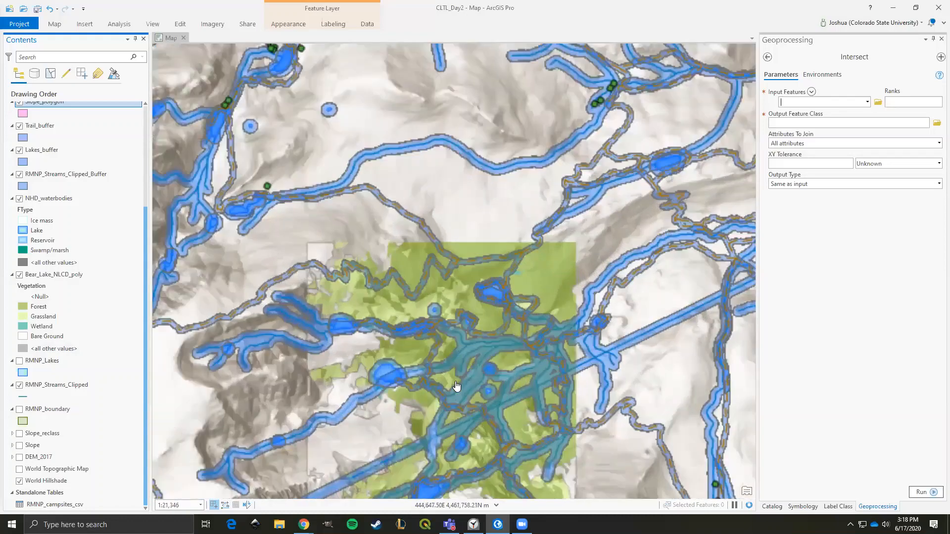
pyautogui.moveTo(456, 386); pyautogui.dragTo(491, 234)
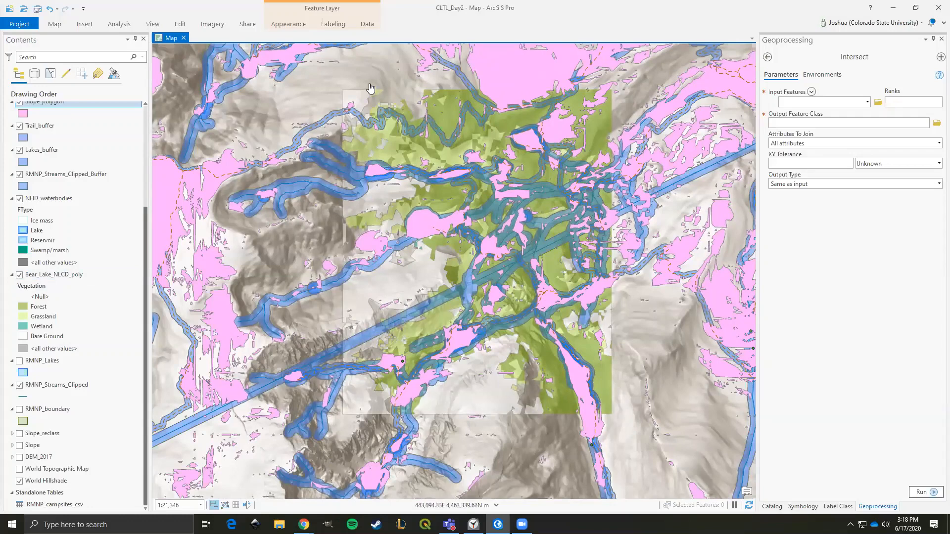
pyautogui.click(866, 102)
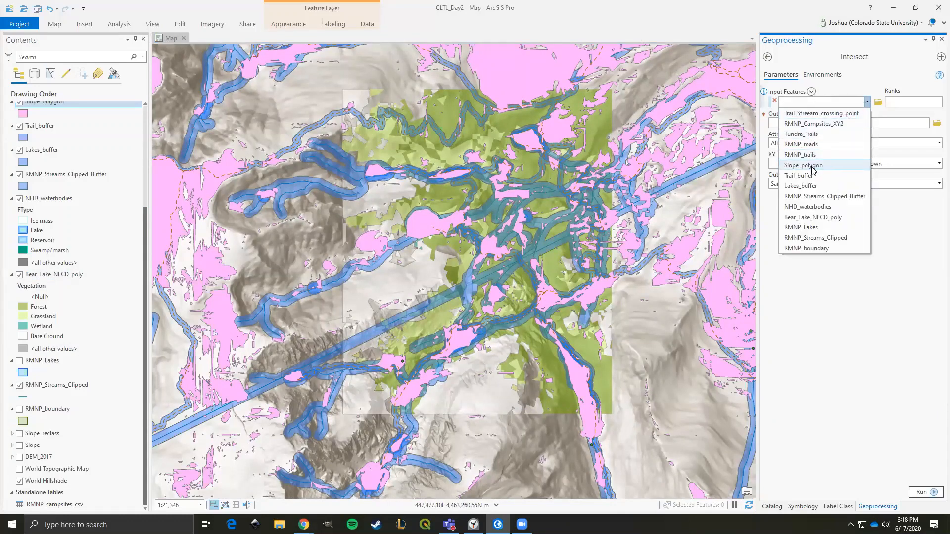
pyautogui.click(875, 361)
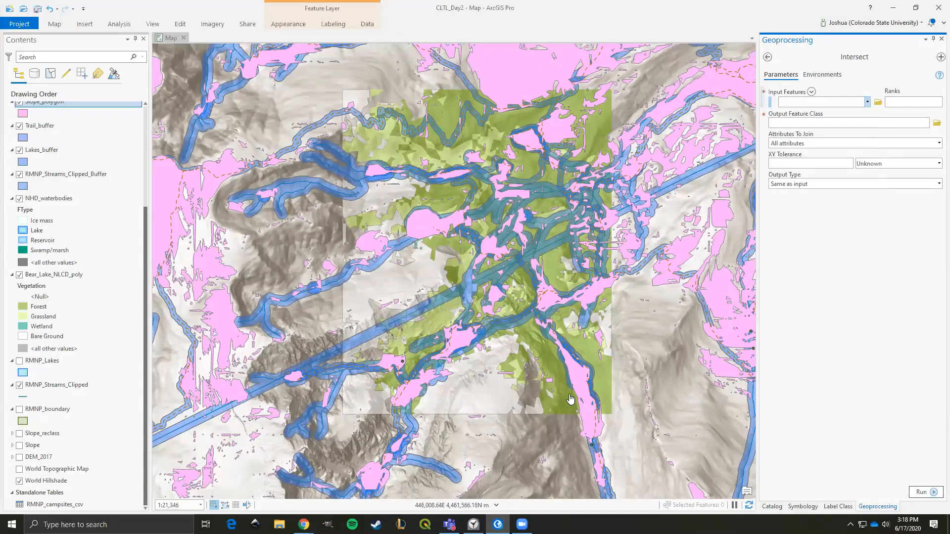
# Apply a definition query to the Bear_Lake_NLCD_poly layer so that only polygons where Vegetation is equal to Forest are shown
pyautogui.click(43, 278)
pyautogui.rightClick(45, 279)
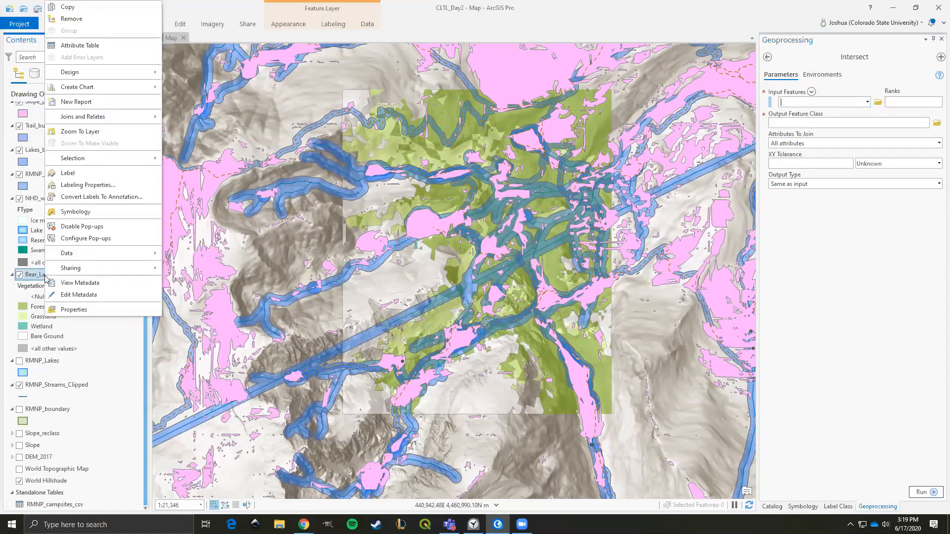
pyautogui.click(106, 334)
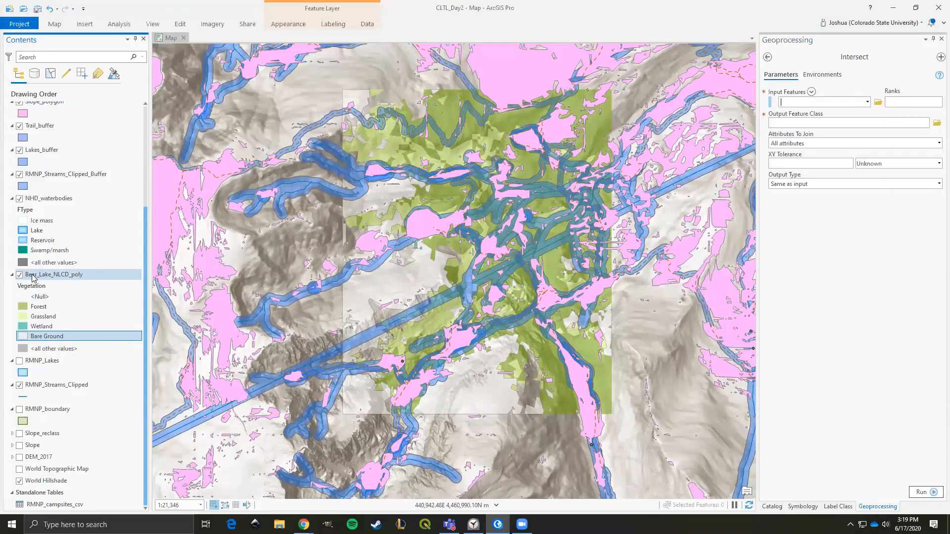
pyautogui.rightClick(39, 278)
pyautogui.click(98, 310)
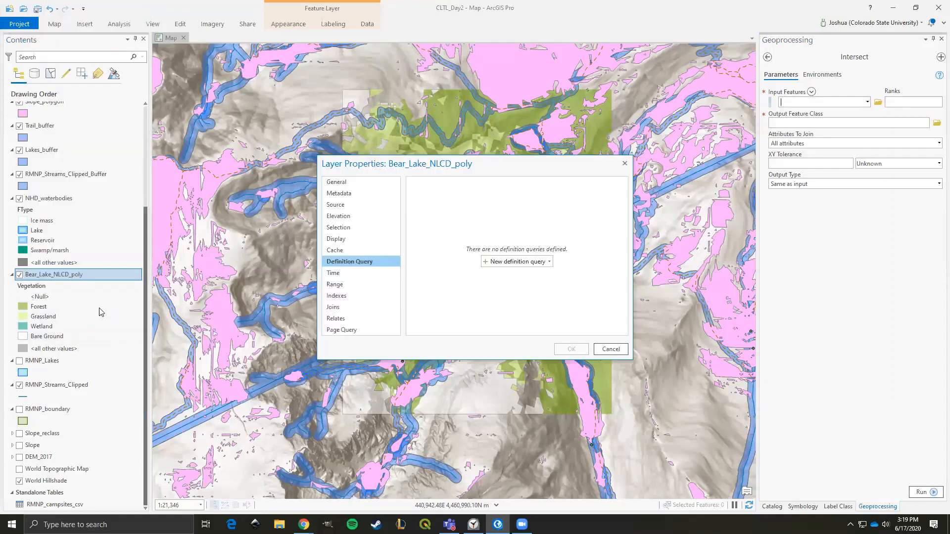
pyautogui.click(507, 261)
pyautogui.click(505, 233)
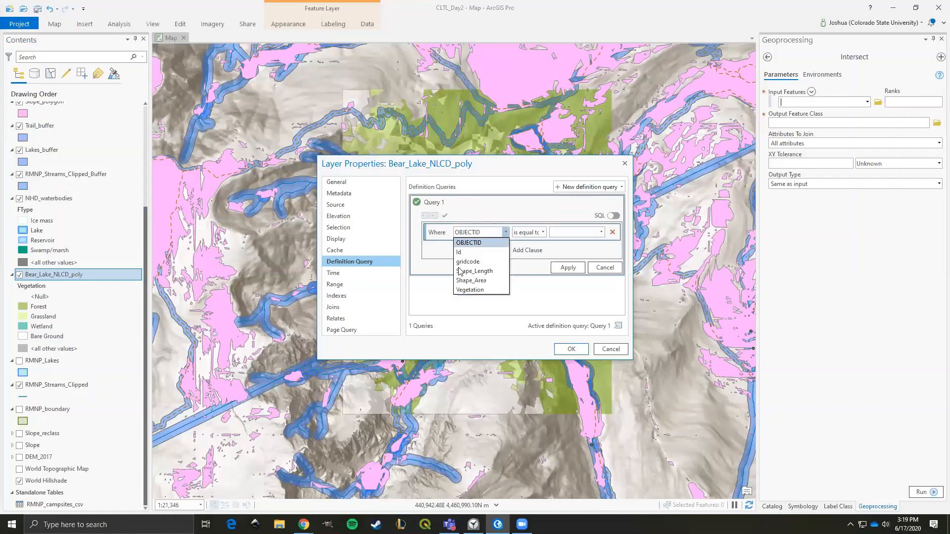
pyautogui.click(475, 292)
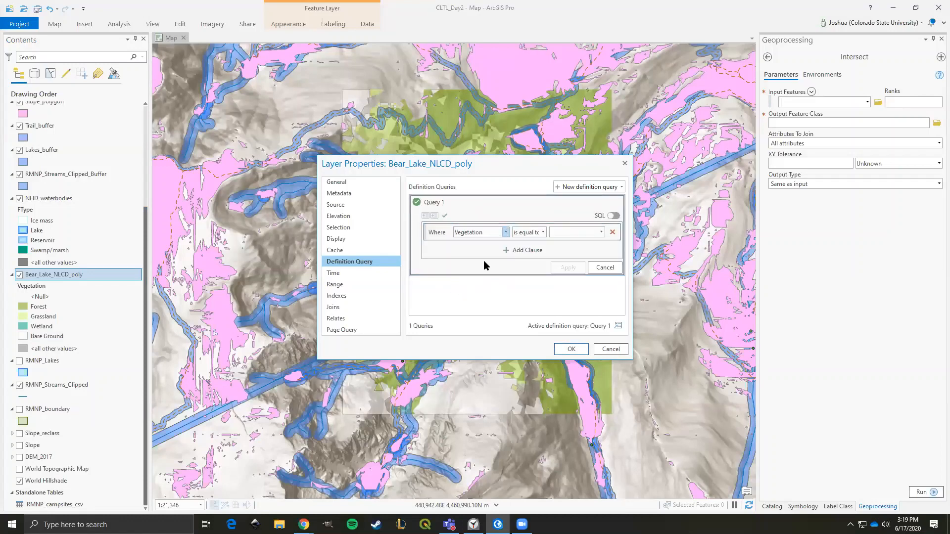
pyautogui.click(601, 232)
pyautogui.click(559, 253)
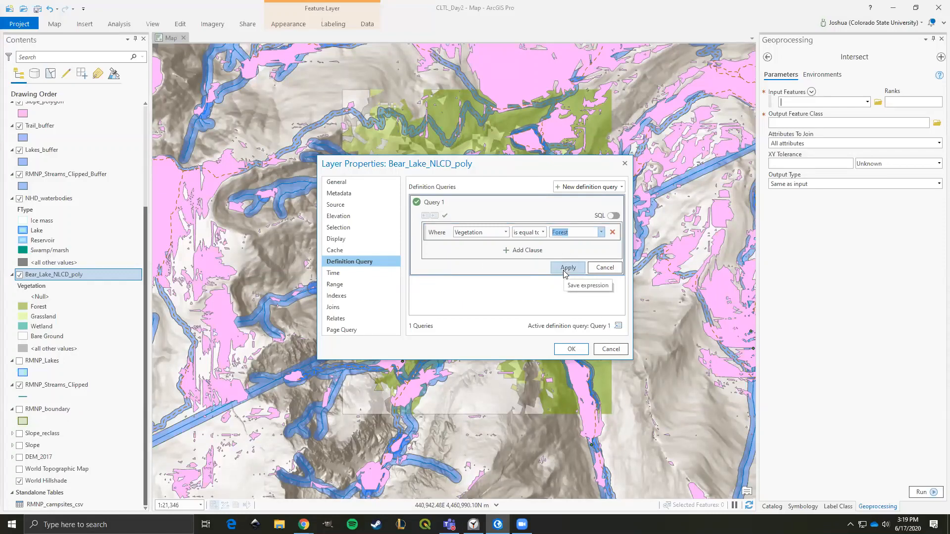
pyautogui.click(567, 268)
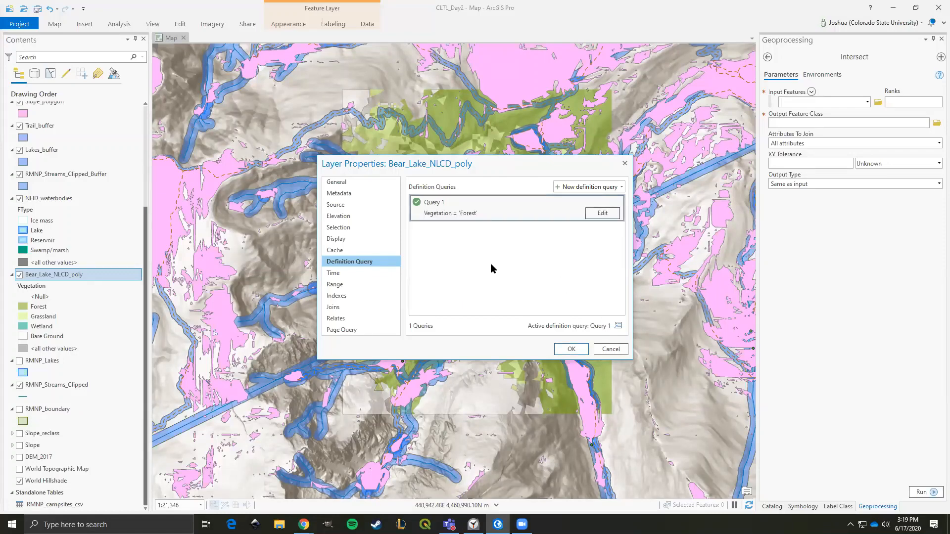
pyautogui.click(571, 349)
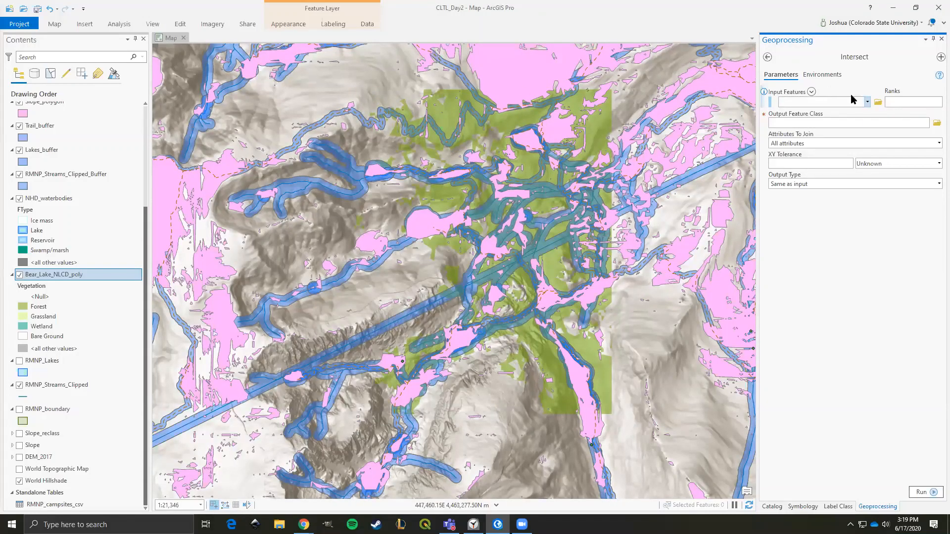
# Set Bear_Lake_NLCD_poly and Slope_polygon as the Intersect input features, keeping the output type as Same as input
pyautogui.click(867, 102)
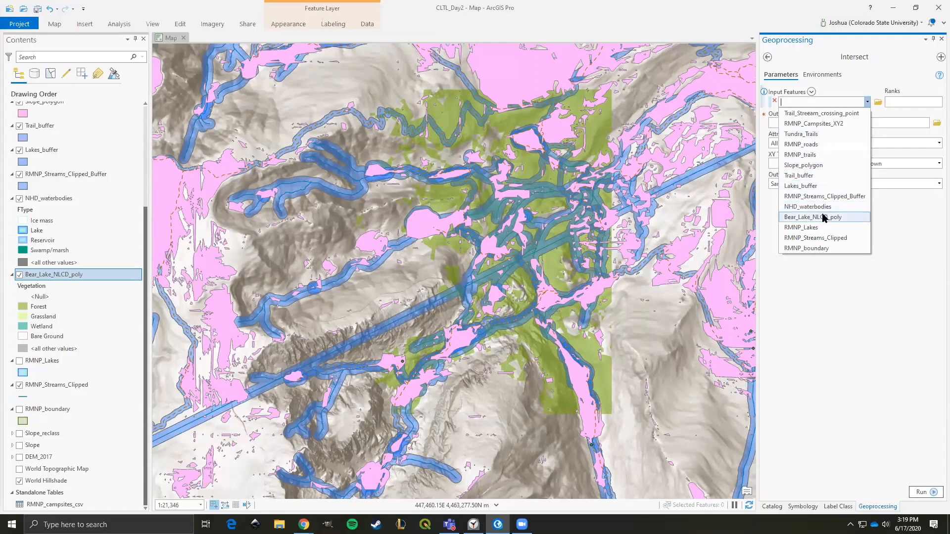
pyautogui.click(788, 217)
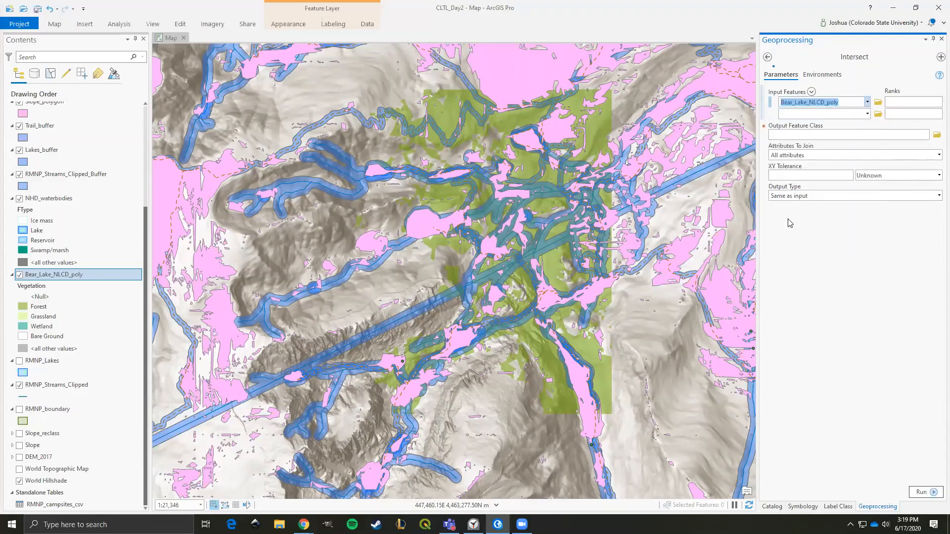
pyautogui.click(867, 114)
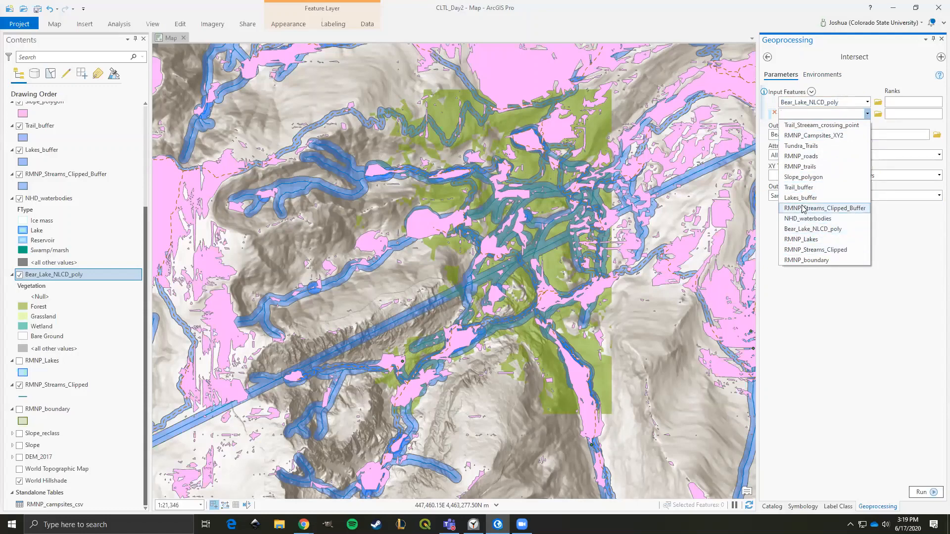
pyautogui.click(805, 176)
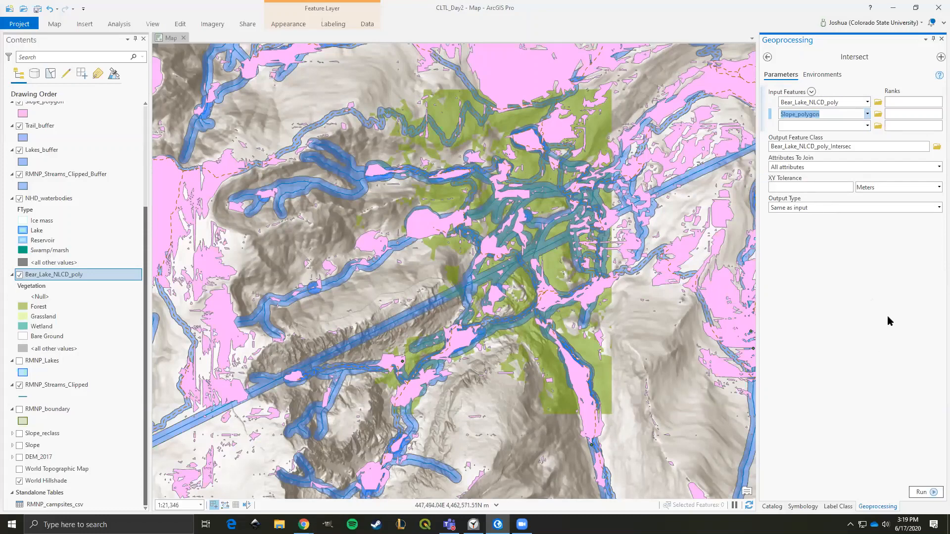
pyautogui.click(938, 208)
pyautogui.click(936, 208)
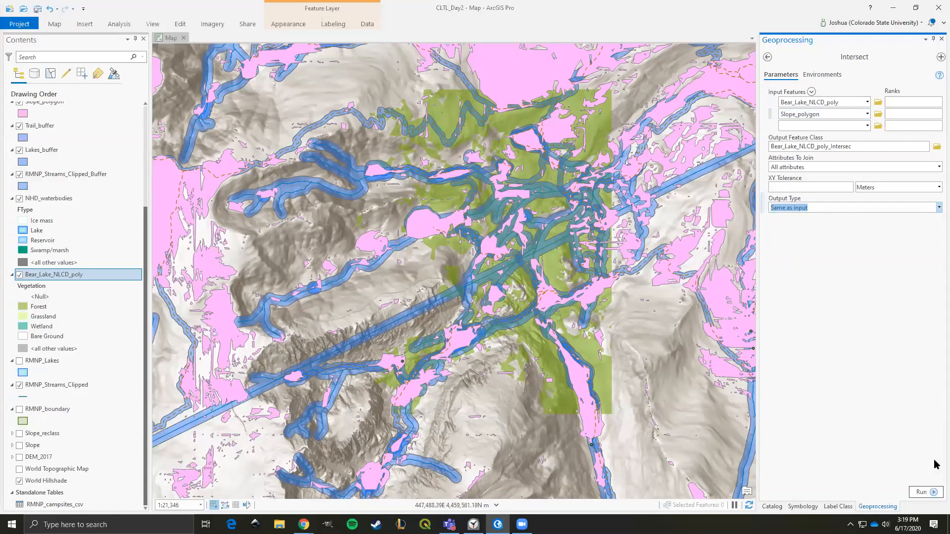
pyautogui.click(907, 452)
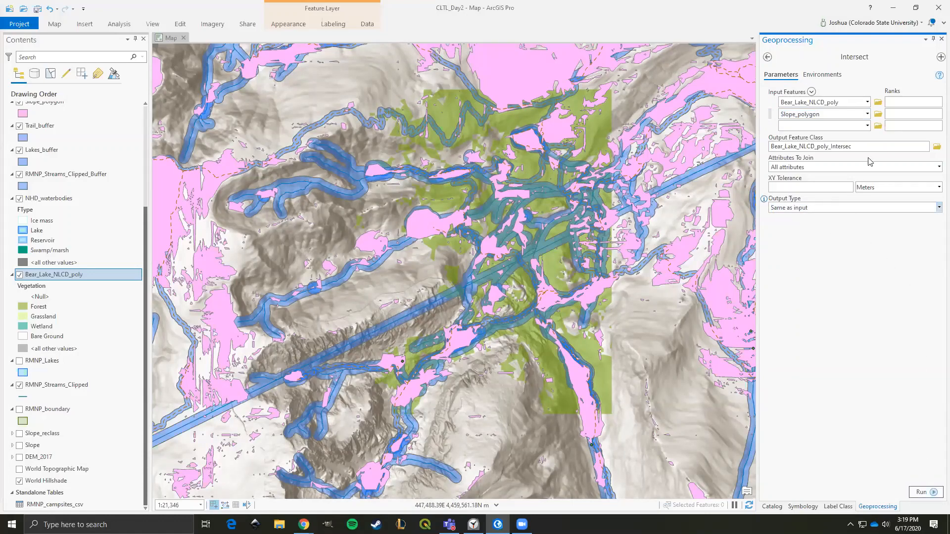
# Name the output feature class Flat_Forest in CLTL_Day2.gdb and run the intersect
pyautogui.click(937, 148)
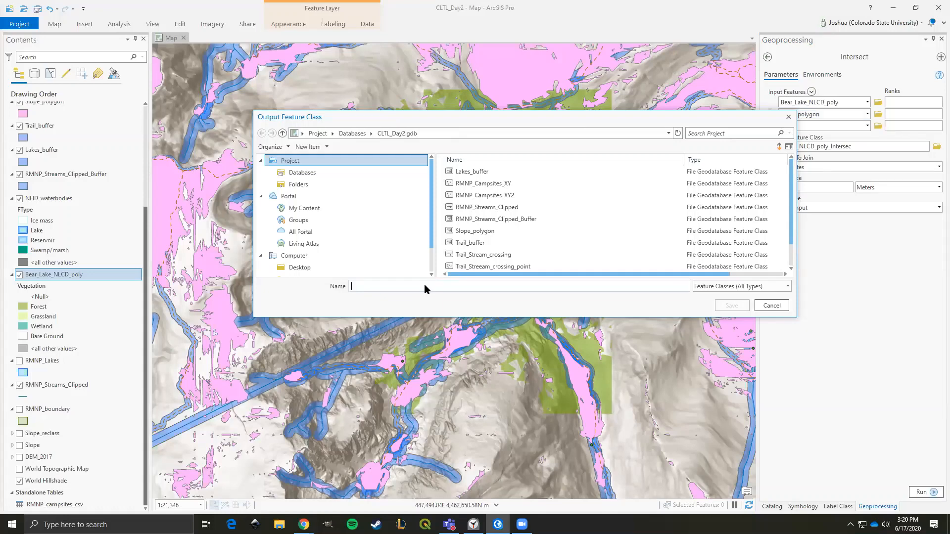
pyautogui.click(425, 286)
pyautogui.write('Flat_For')
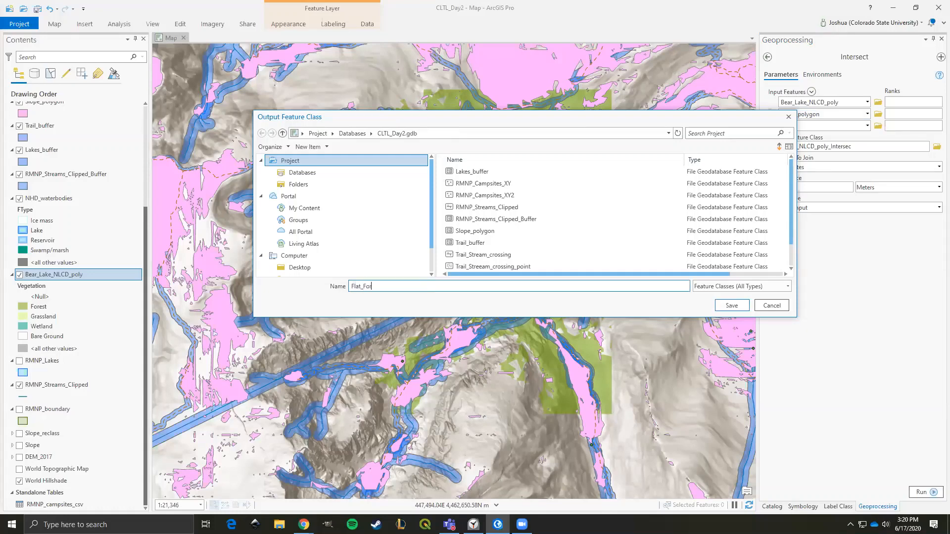
pyautogui.write('est')
pyautogui.click(732, 305)
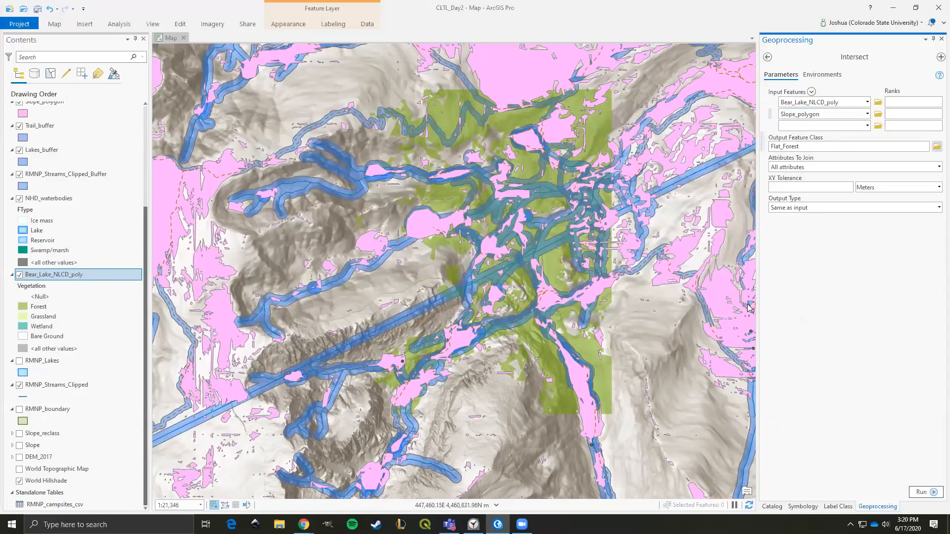
pyautogui.click(920, 489)
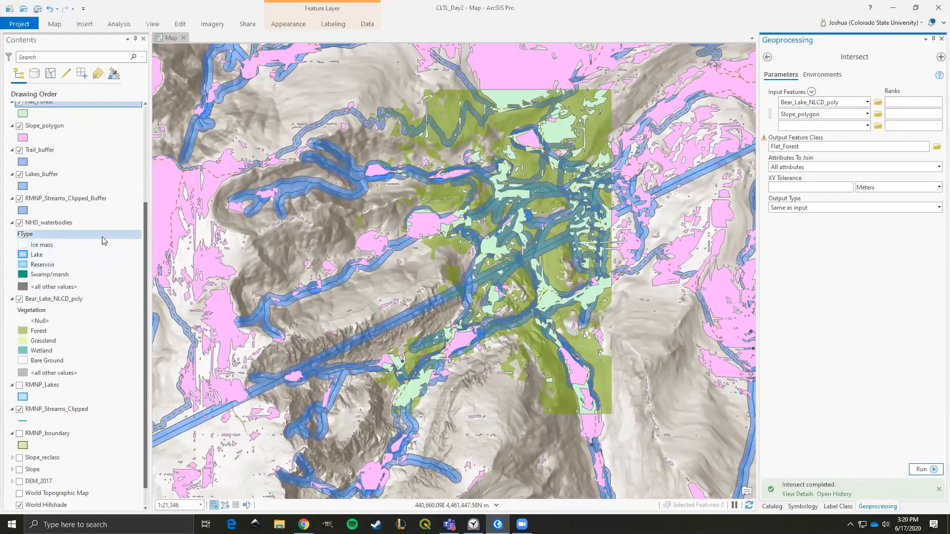
# Hide the Bear_Lake_NLCD_poly and Slope_polygon layers on the map
pyautogui.click(19, 299)
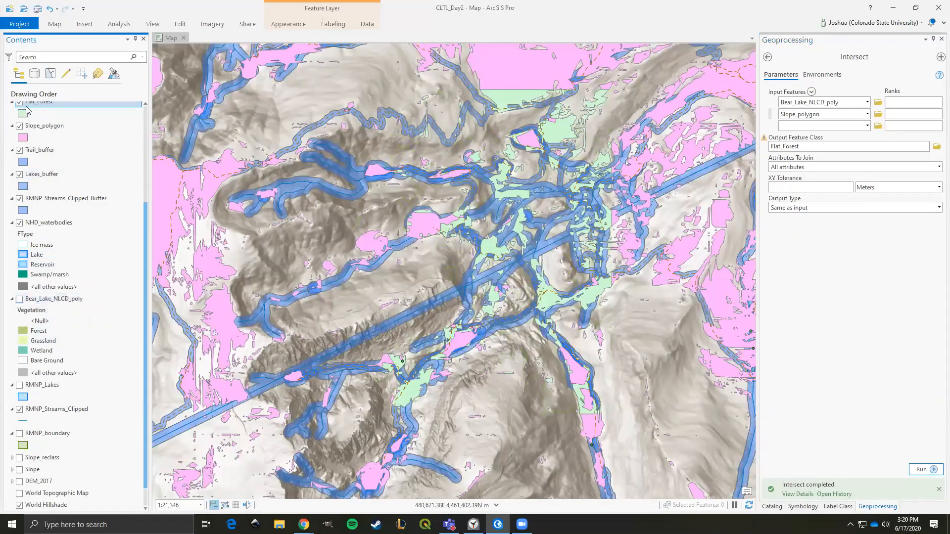
pyautogui.click(19, 127)
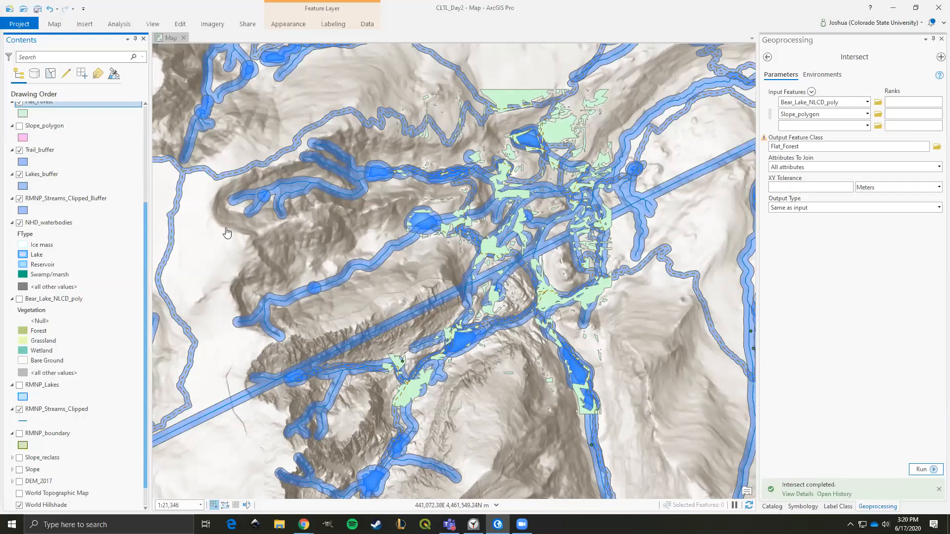
# Search the geoprocessing tools for erase and open the Erase analysis tool
pyautogui.click(117, 23)
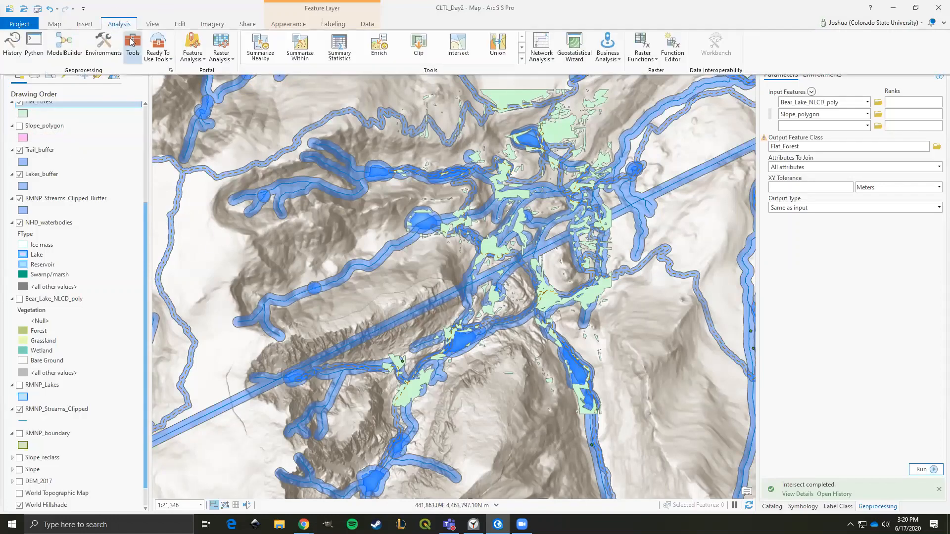
pyautogui.click(768, 59)
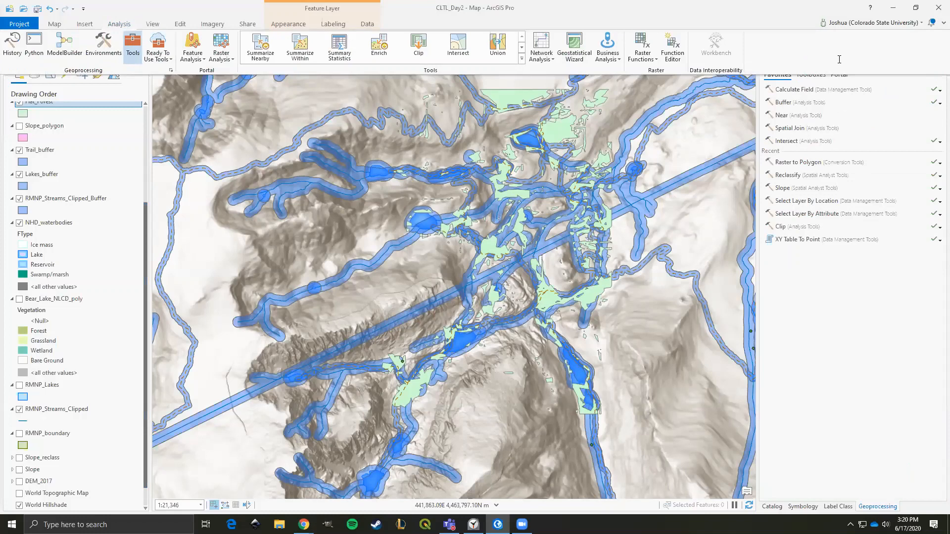
pyautogui.click(830, 57)
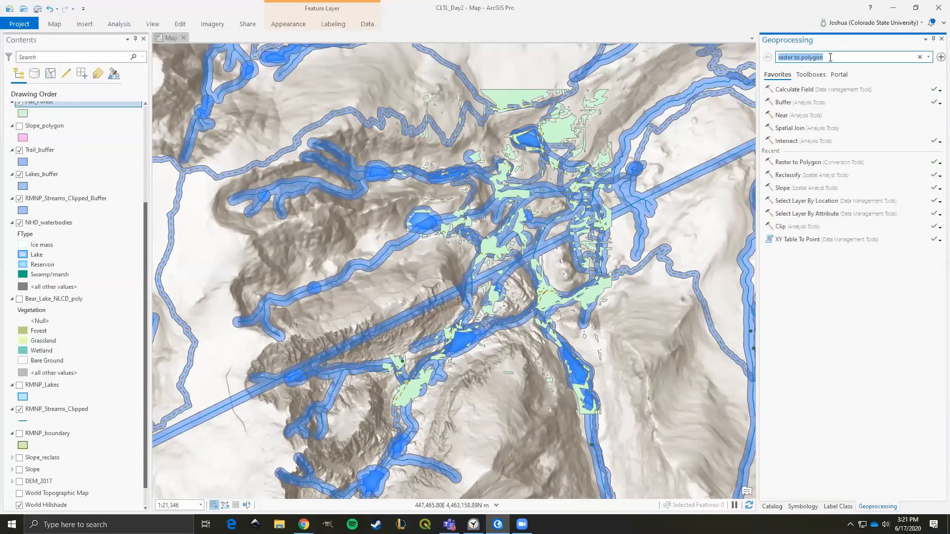
pyautogui.write('erase')
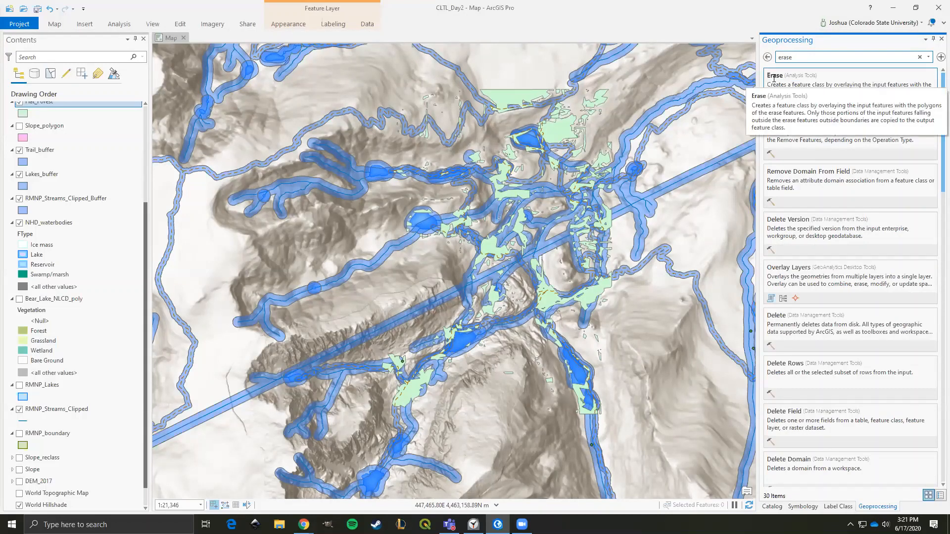
pyautogui.click(773, 77)
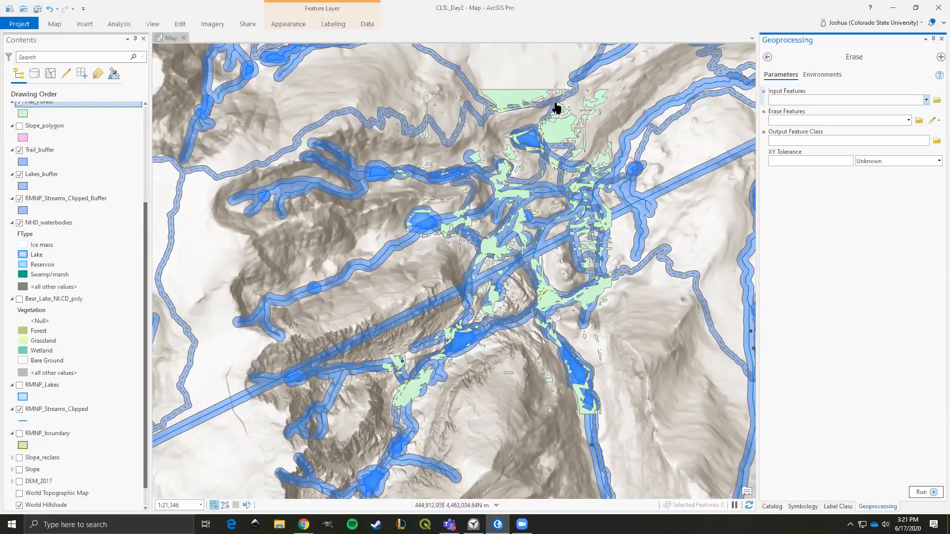
# Set Flat_Forest as the Erase input features and Lakes_buffer as the erase features
pyautogui.click(925, 100)
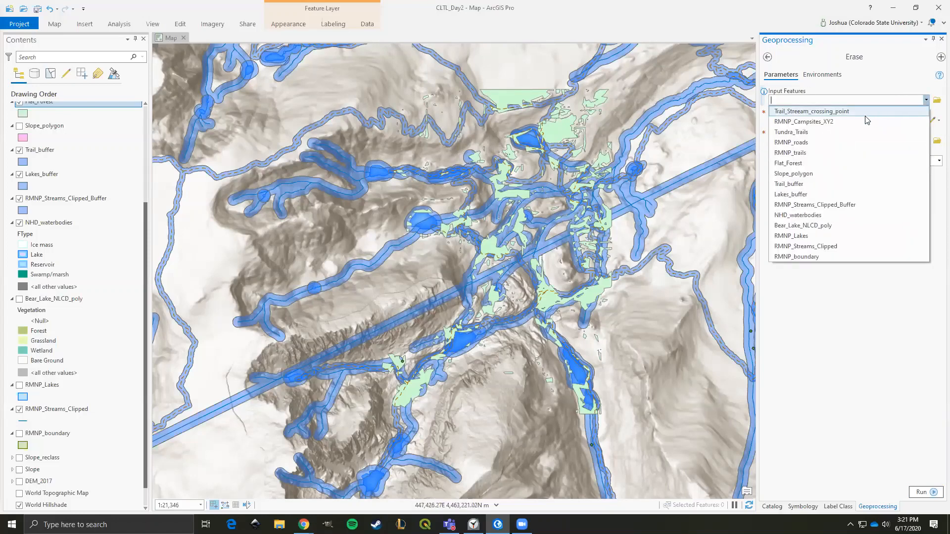
pyautogui.click(776, 164)
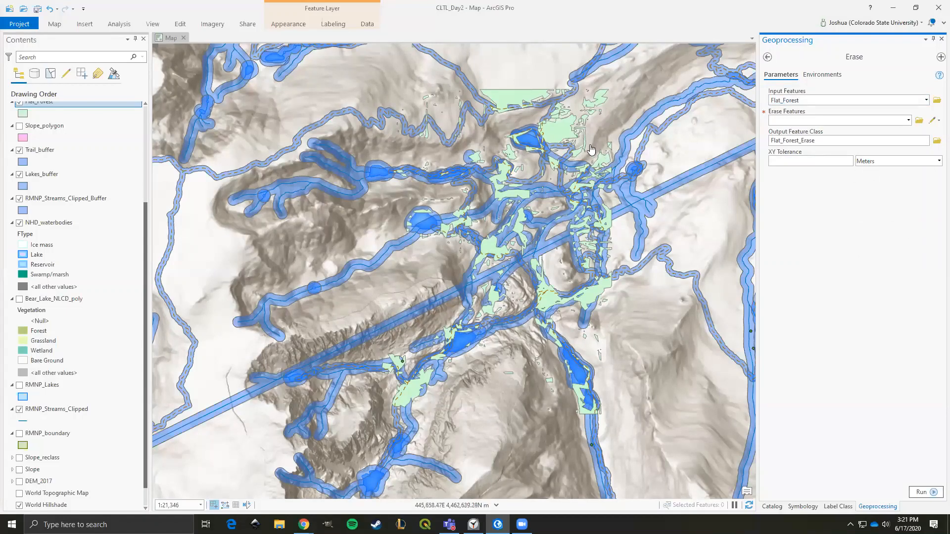
pyautogui.click(908, 121)
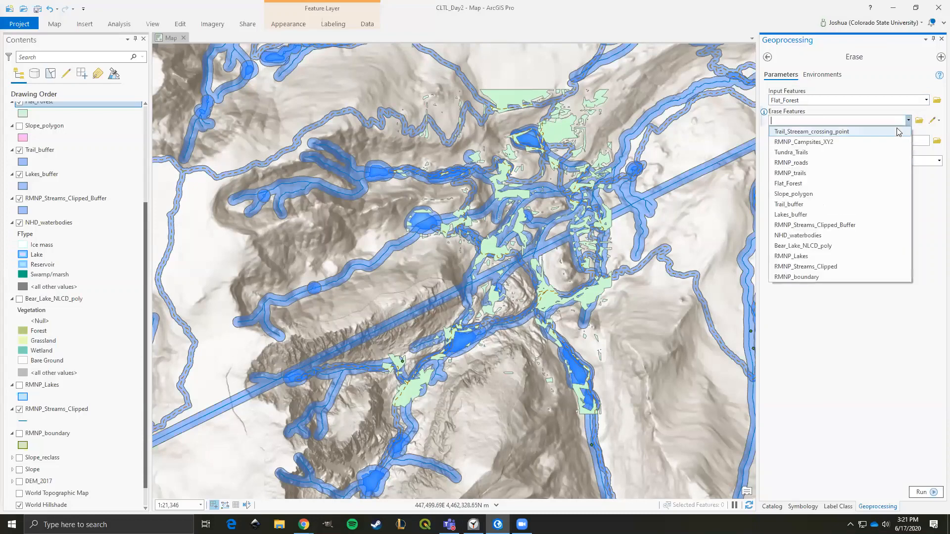
pyautogui.click(796, 214)
pyautogui.click(855, 226)
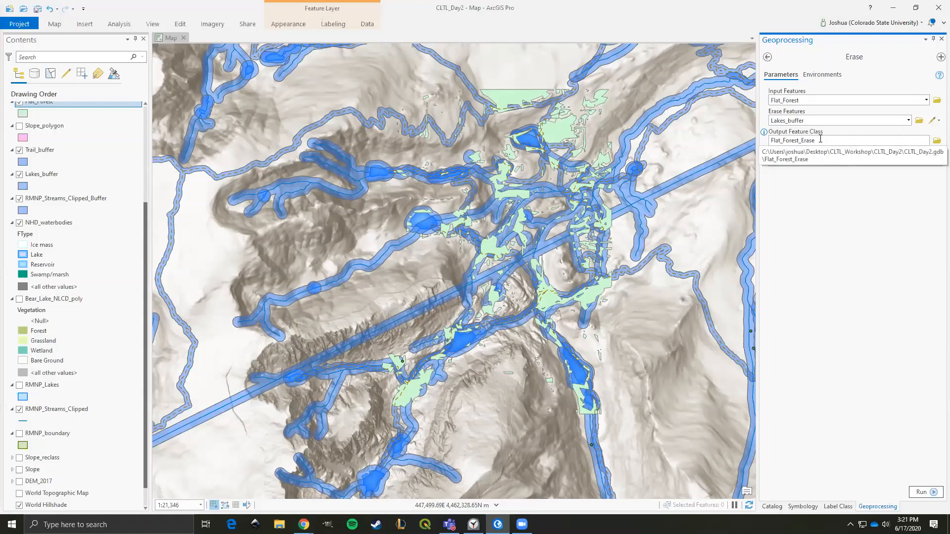
# Name the output feature class Flat_forest_no_lake in CLTL_Day2.gdb and run the erase
pyautogui.click(936, 141)
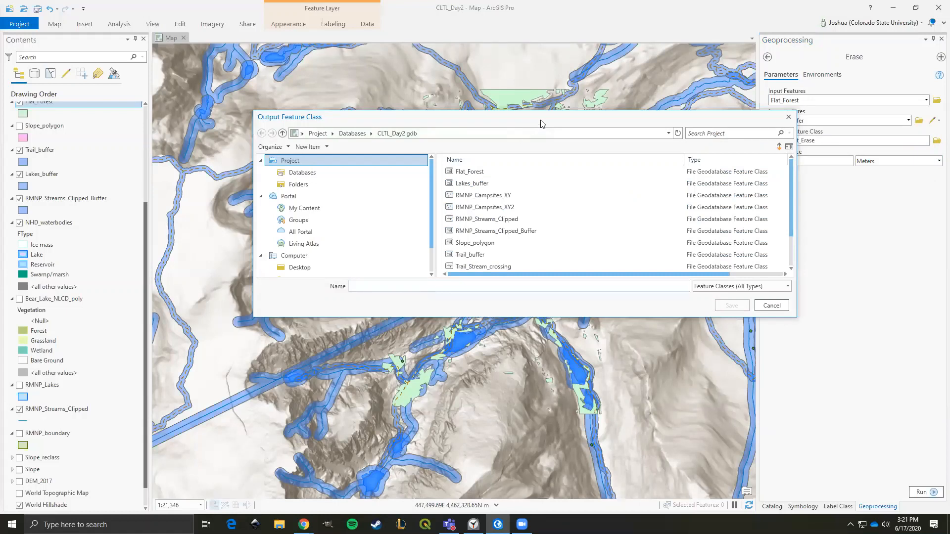
pyautogui.moveTo(539, 123); pyautogui.dragTo(493, 130)
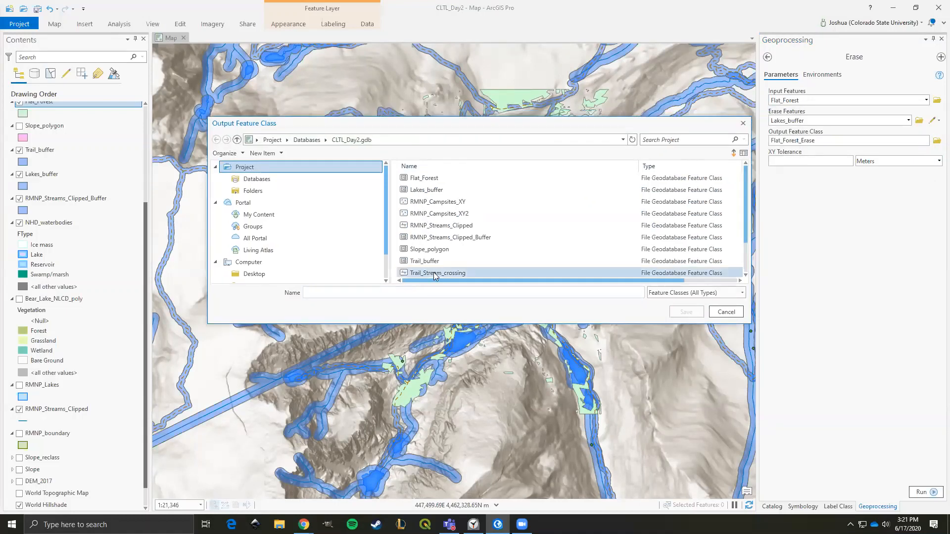
pyautogui.write('Flat_for')
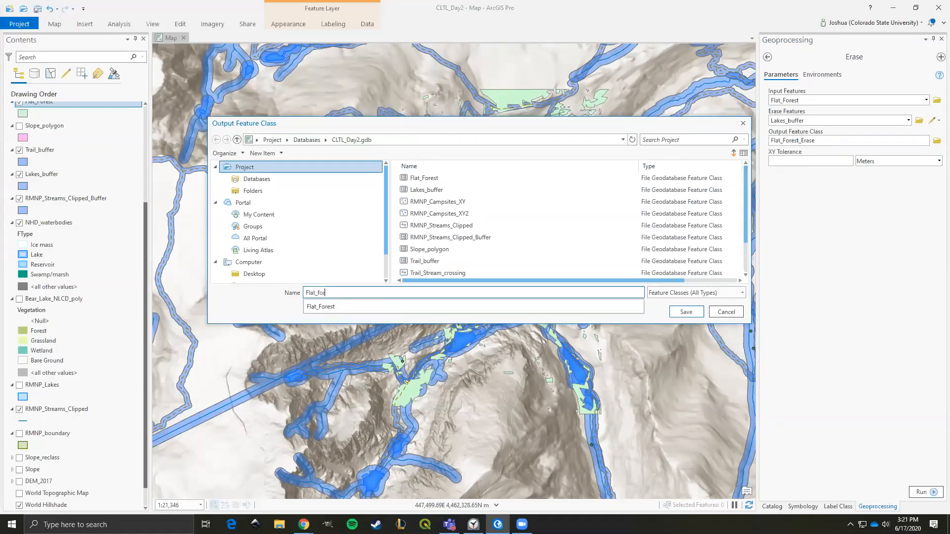
pyautogui.write('est_')
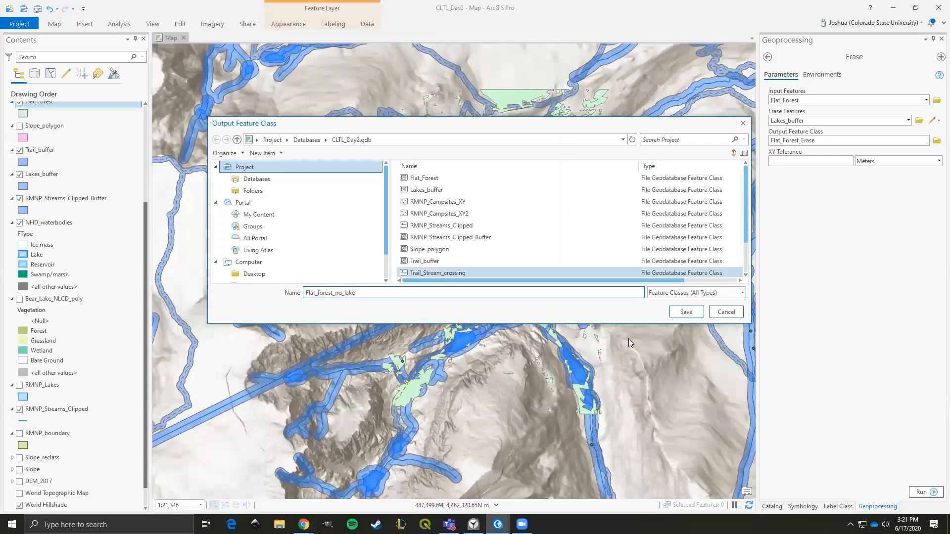
pyautogui.write('no_lake')
pyautogui.click(680, 312)
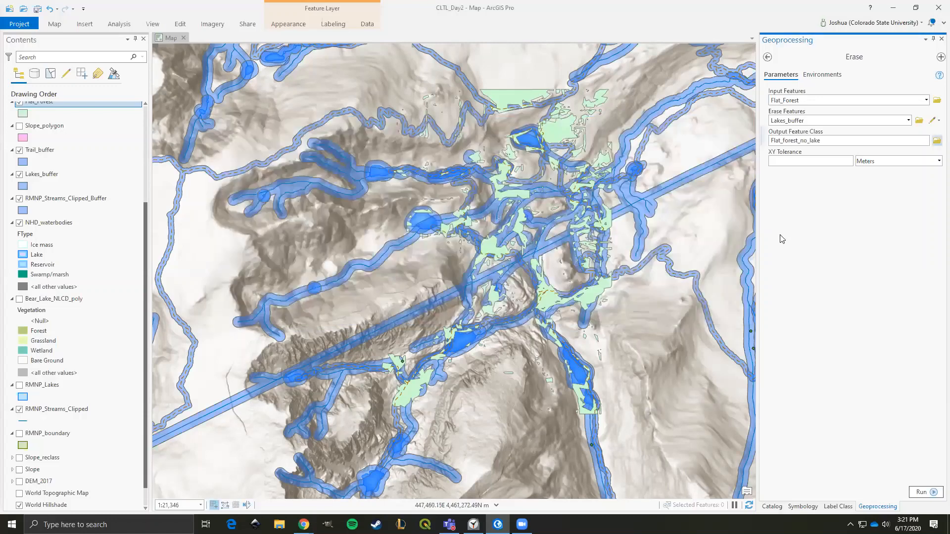
pyautogui.click(922, 492)
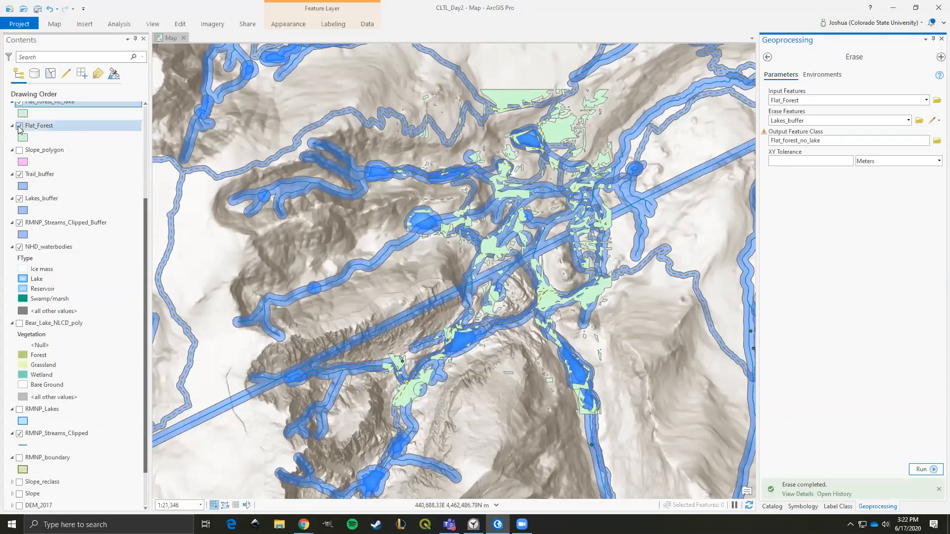
# Hide the original Flat_Forest layer so that only the lake-erased forest areas are drawn
pyautogui.click(20, 126)
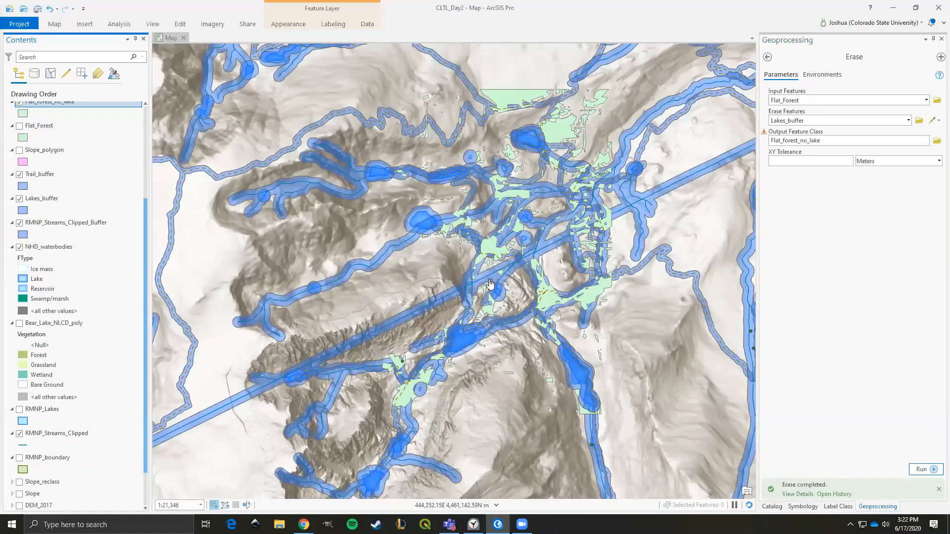
pyautogui.scroll(2, 121, 191)
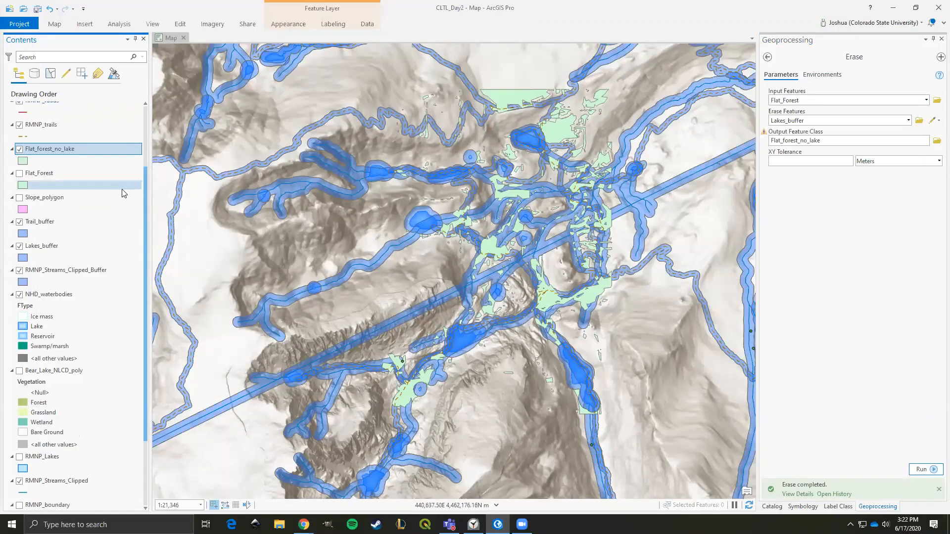
pyautogui.scroll(1, 123, 192)
pyautogui.scroll(1, 94, 195)
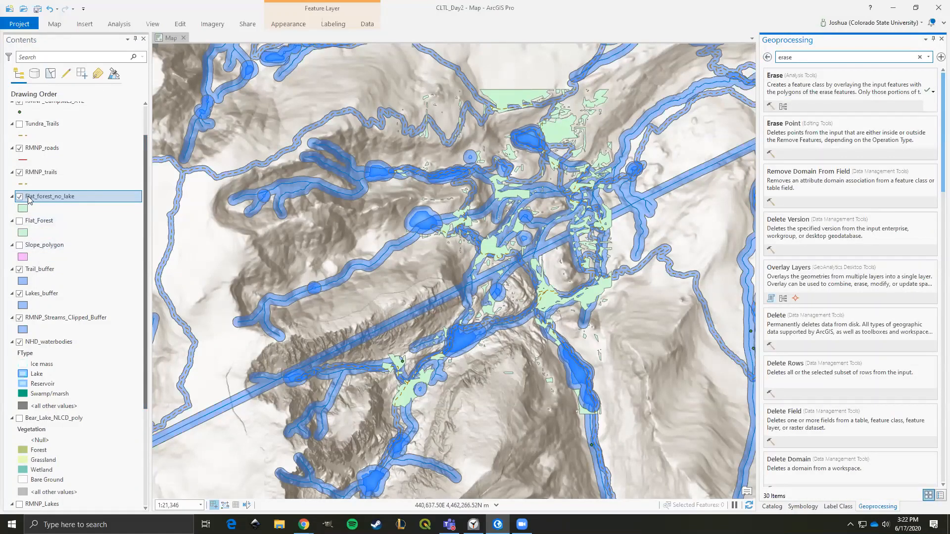
# Open a blank Erase analysis tool for a second erase
pyautogui.click(775, 77)
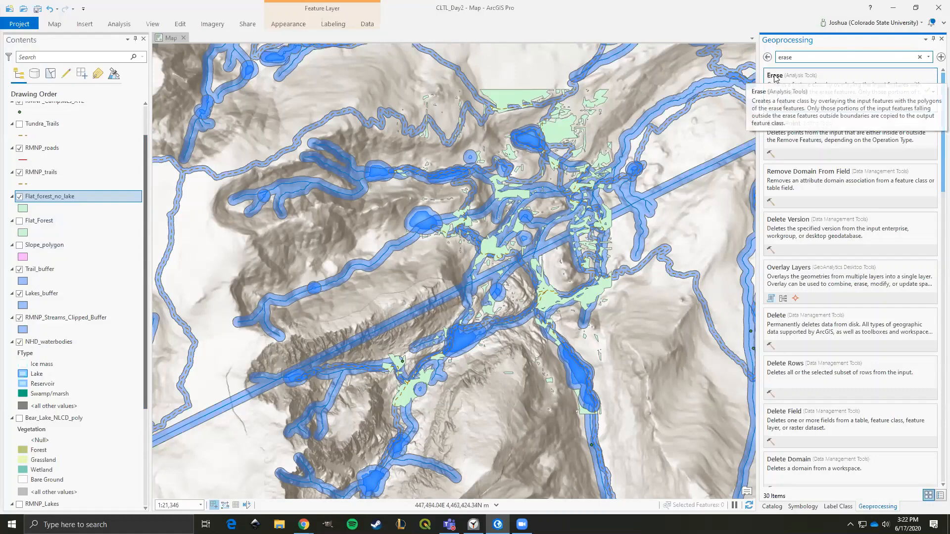
pyautogui.click(118, 25)
pyautogui.click(131, 49)
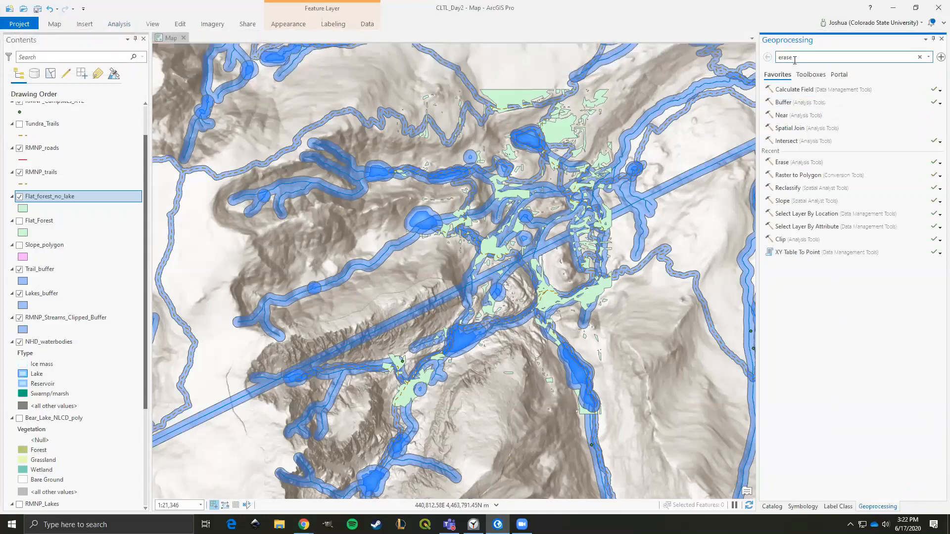
pyautogui.click(794, 61)
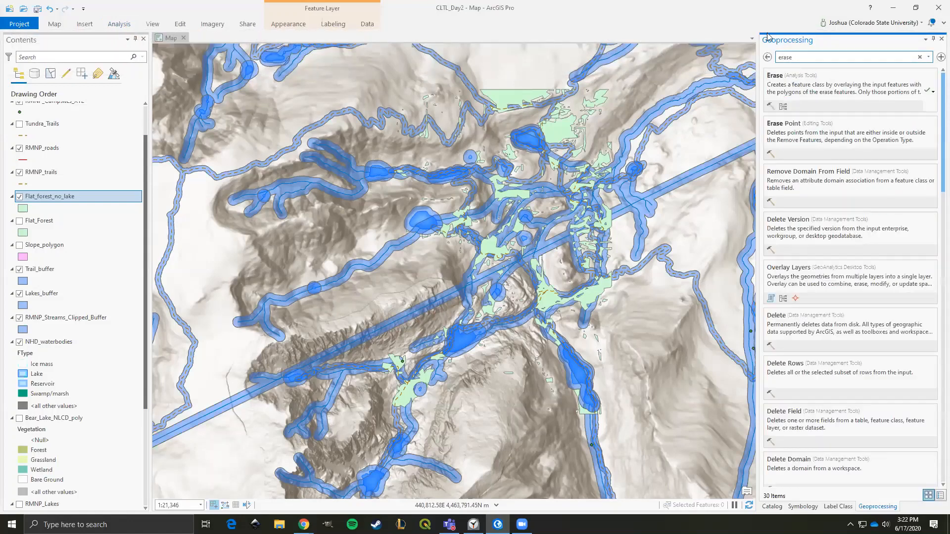
pyautogui.click(774, 78)
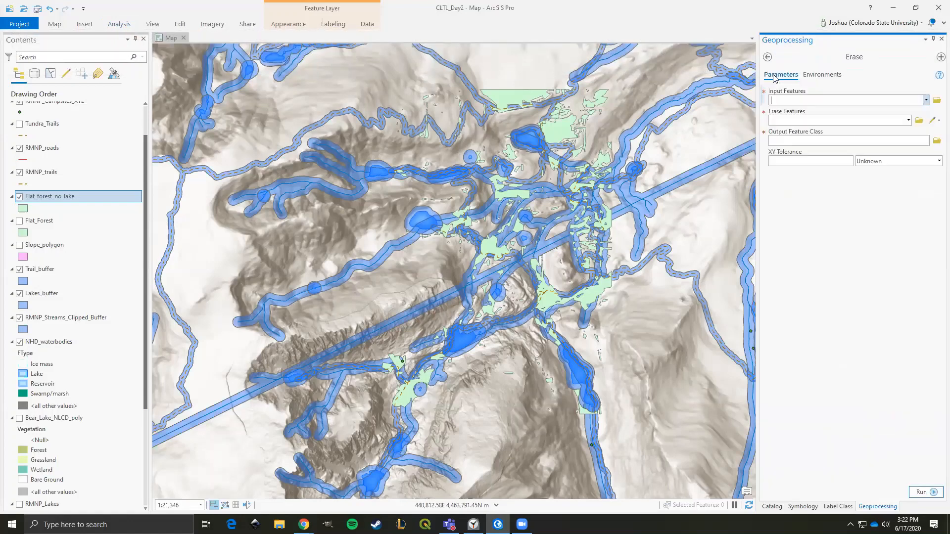
# Set Flat_forest_no_lake as the Erase input features and RMNP_Streams_Clipped_Buffer as the erase features
pyautogui.click(925, 100)
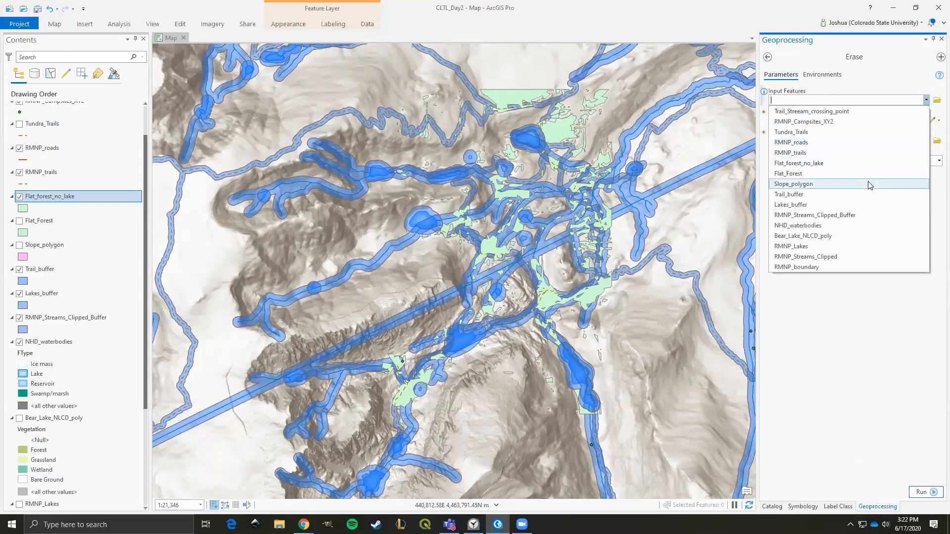
pyautogui.click(815, 163)
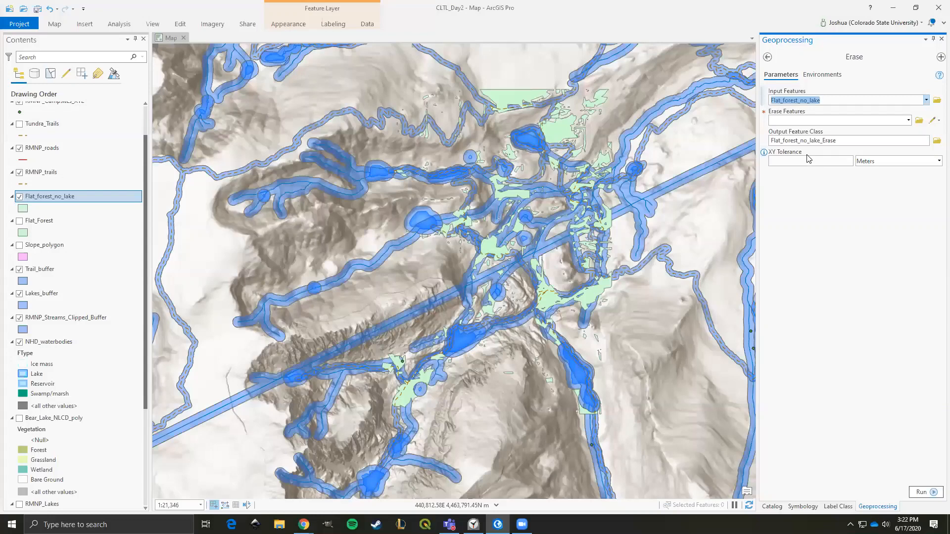
pyautogui.click(909, 121)
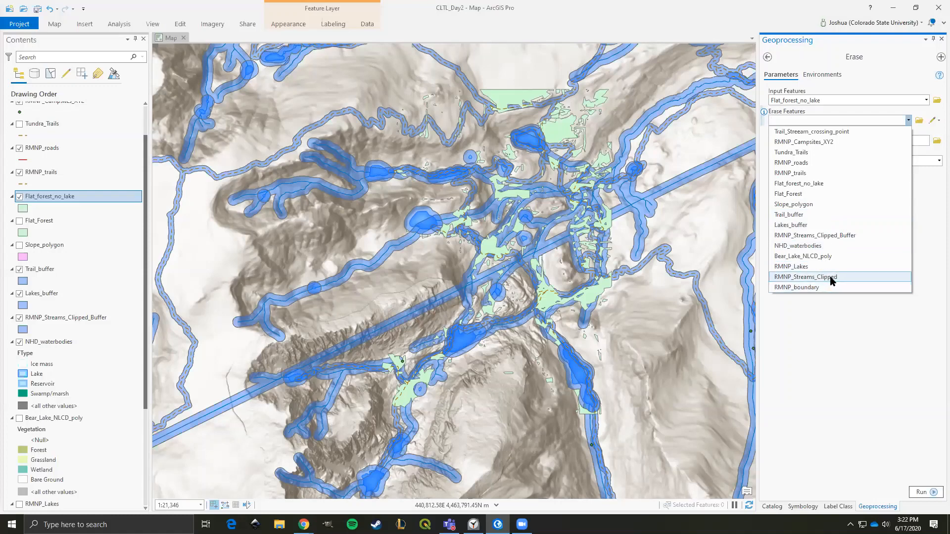
pyautogui.click(838, 236)
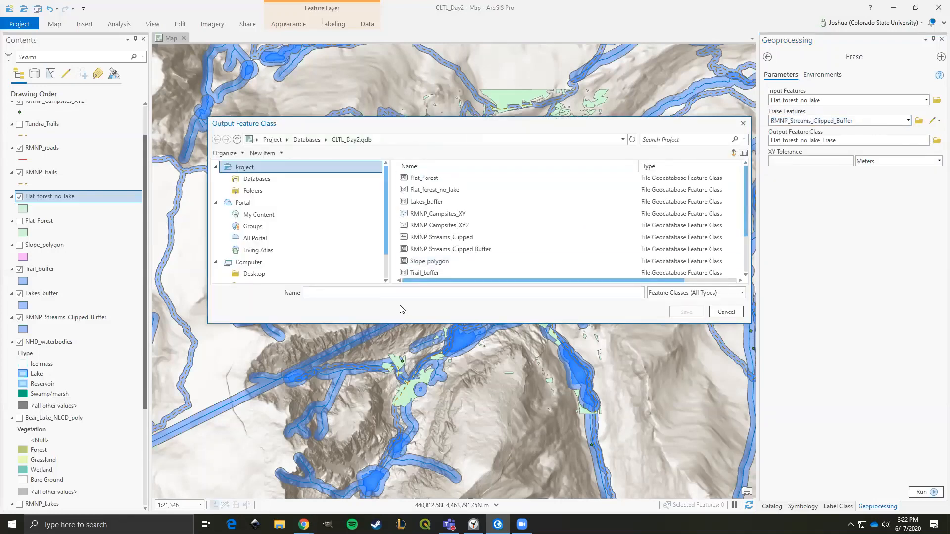
# Name the output feature class Flat_forest_no_water in CLTL_Day2.gdb and run the stream buffer erase
pyautogui.write('Flat_')
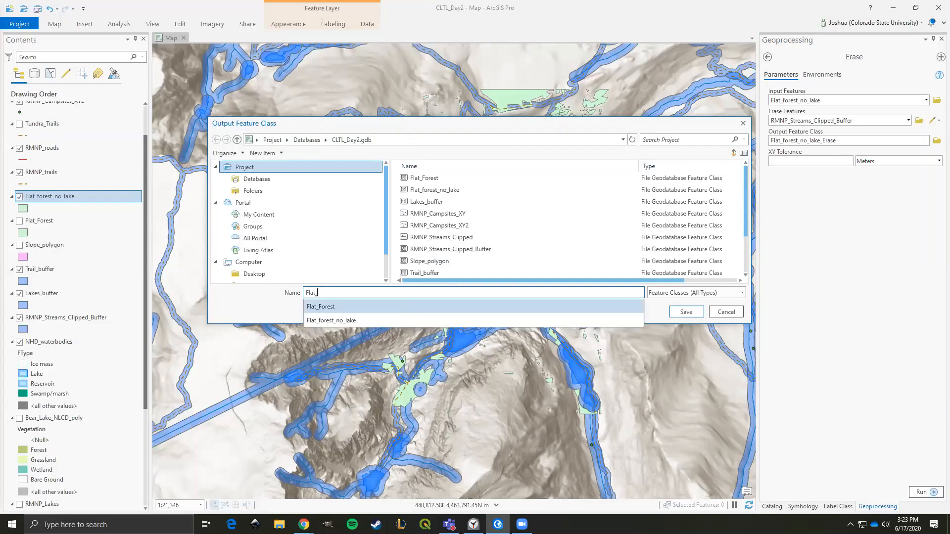
pyautogui.write('forest_no_water')
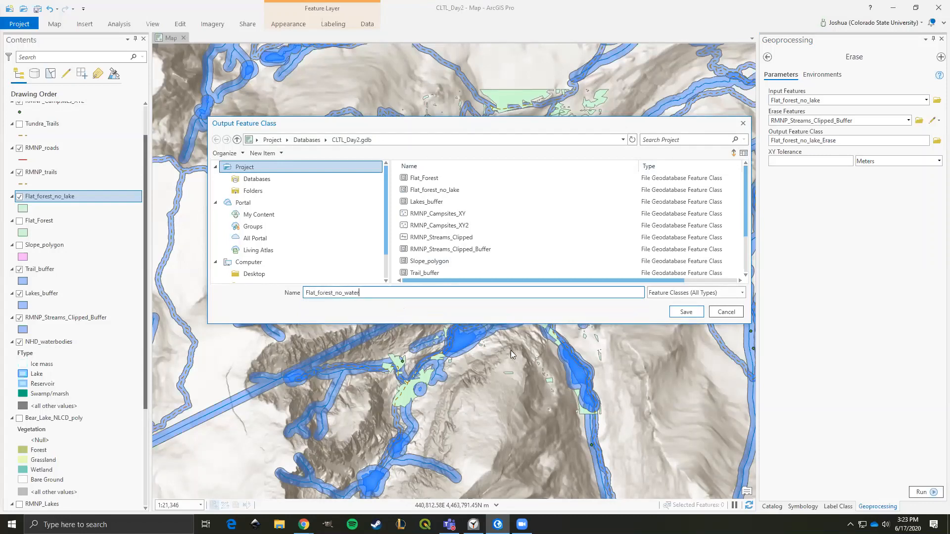
pyautogui.click(702, 313)
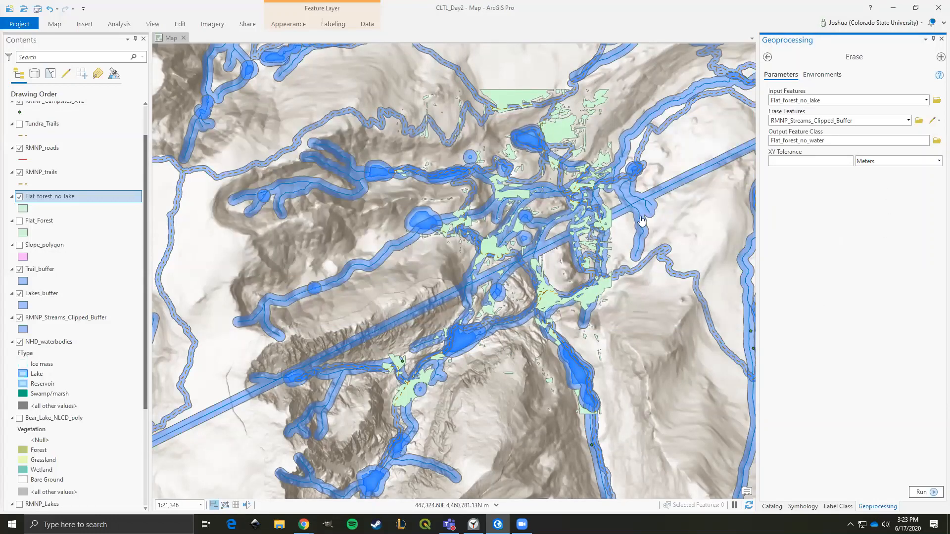
pyautogui.click(921, 492)
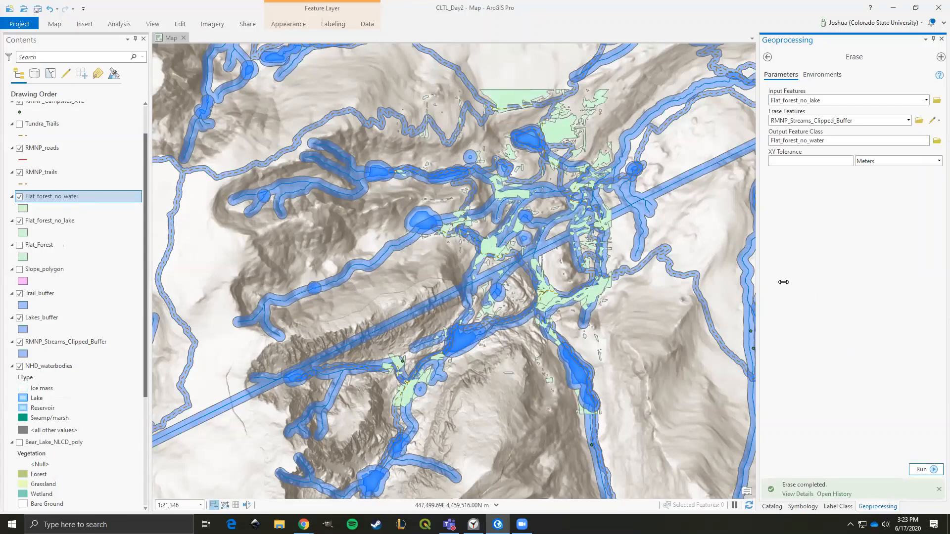
# Hide the Flat_forest_no_lake layer and inspect the Flat_forest_no_water areas around the stream and trail buffers
pyautogui.click(19, 220)
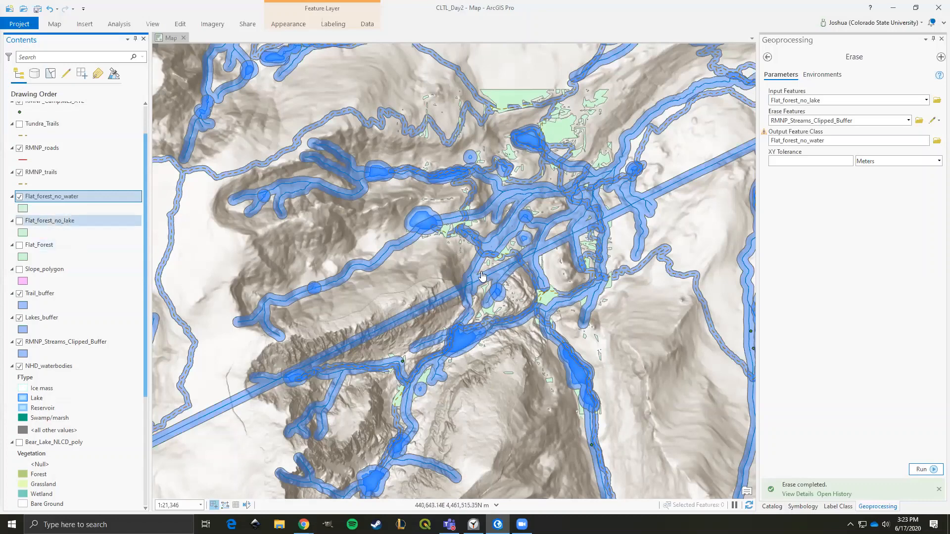
pyautogui.scroll(2, 550, 301)
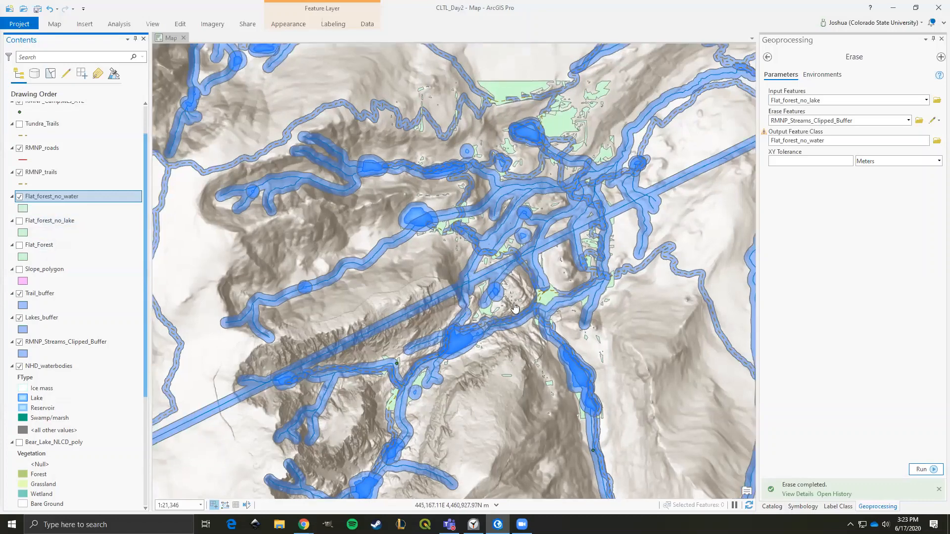
pyautogui.scroll(1, 543, 304)
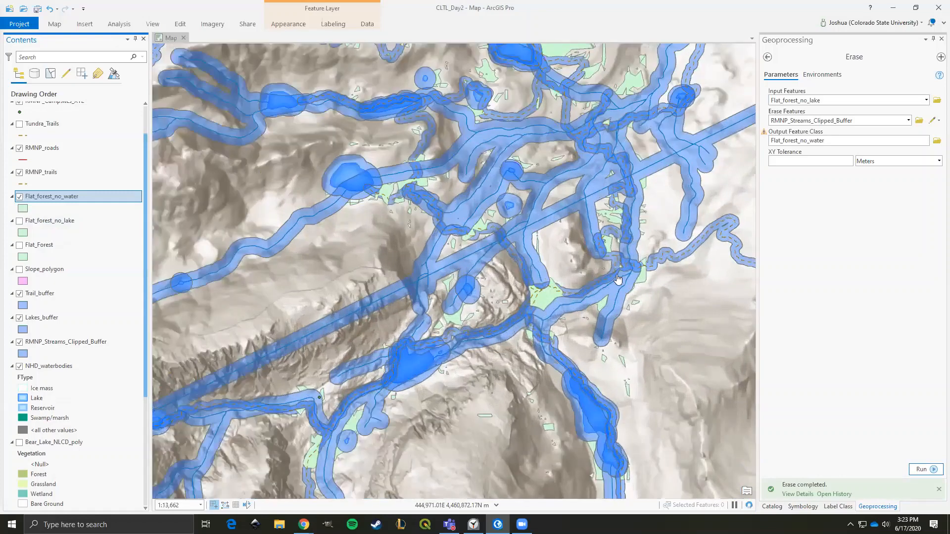
pyautogui.scroll(1, 559, 321)
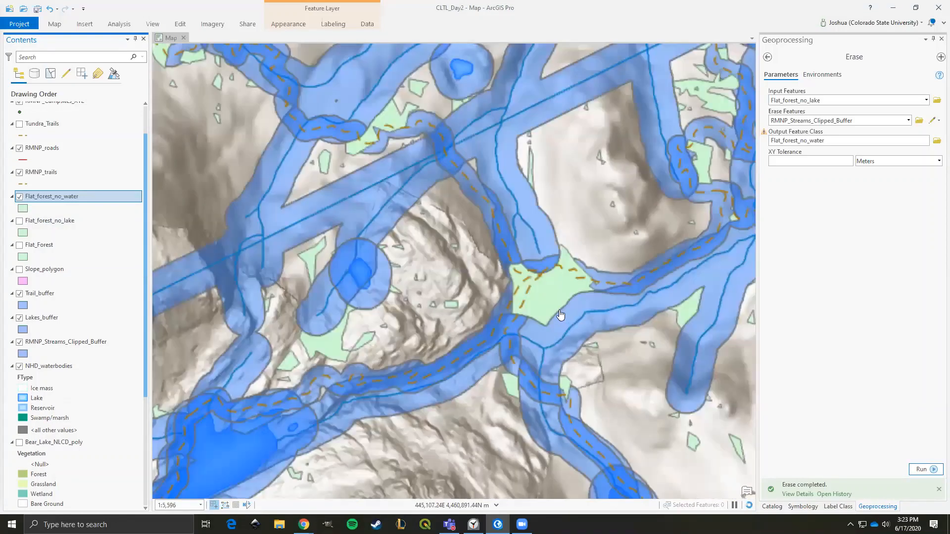
pyautogui.scroll(-1, 561, 316)
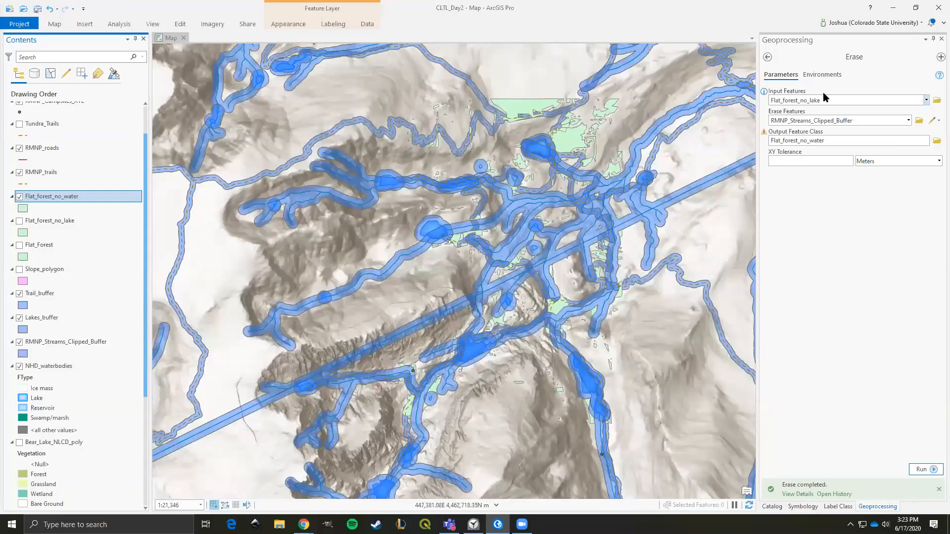
# Set Flat_forest_no_water as the Erase input features and Trail_buffer as the erase features
pyautogui.click(926, 101)
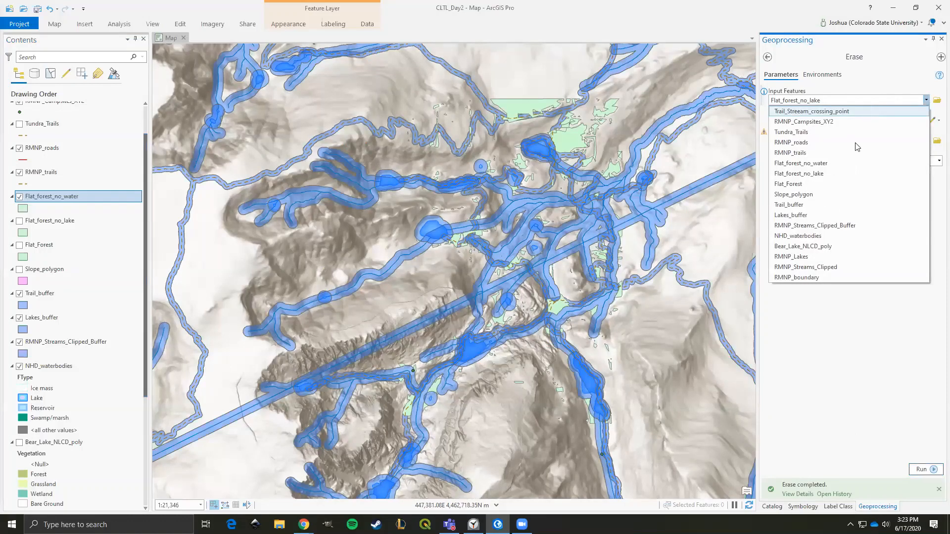
pyautogui.click(829, 163)
pyautogui.click(908, 121)
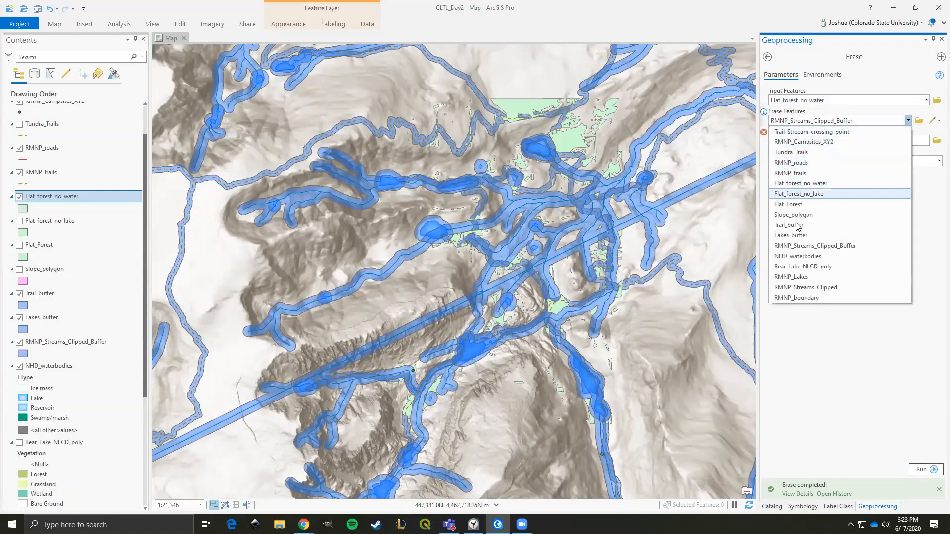
pyautogui.click(798, 226)
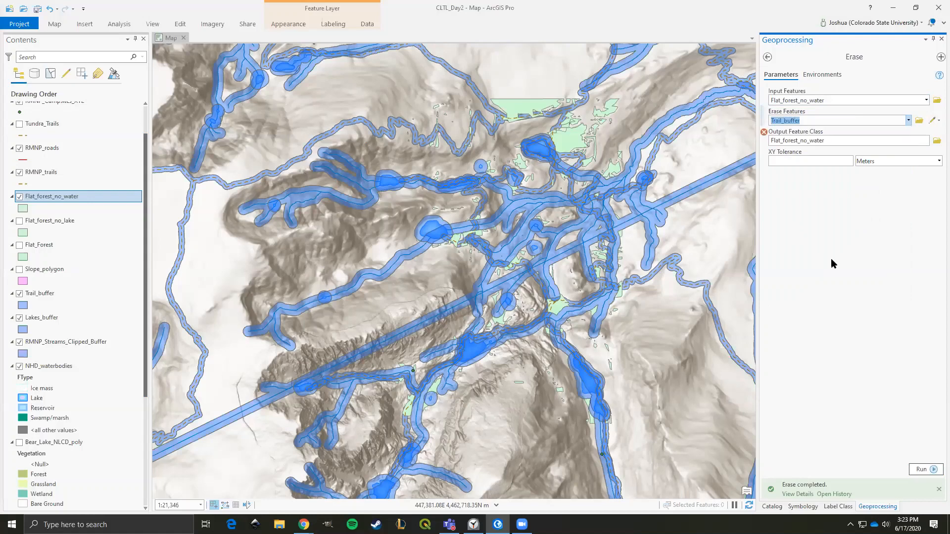
# Name the output feature class Camp_spots in CLTL_Day2.gdb and run the trail buffer erase
pyautogui.click(936, 140)
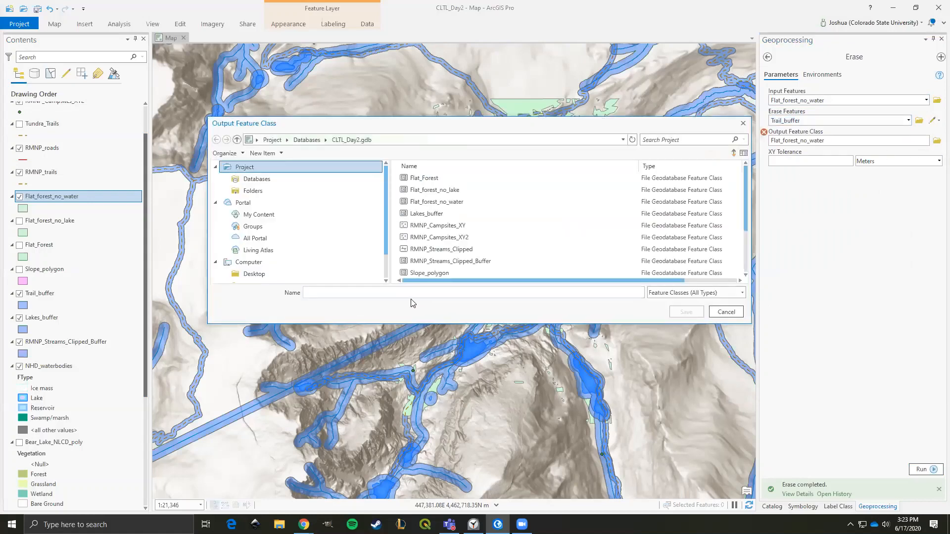
pyautogui.write('Camp_')
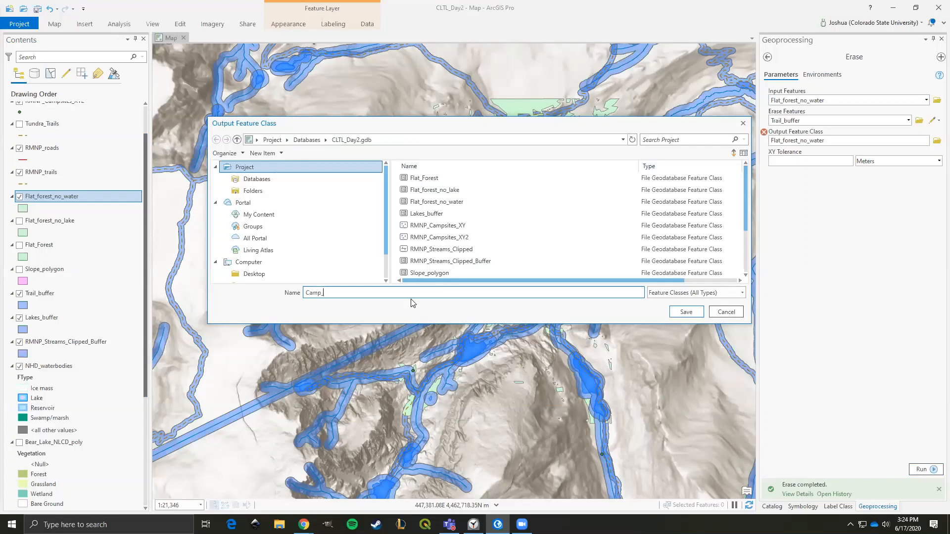
pyautogui.write('spots')
pyautogui.click(691, 315)
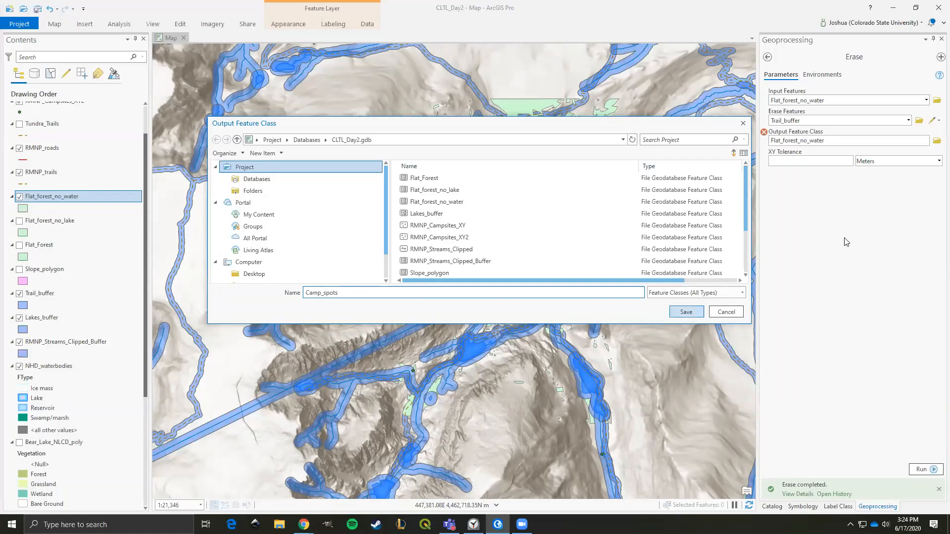
pyautogui.click(935, 471)
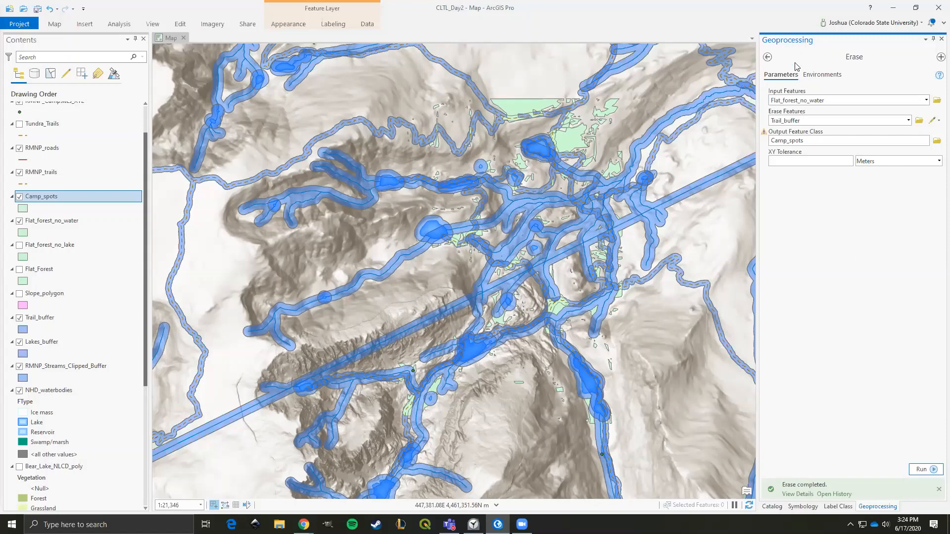
# Remove the intermediate Flat_forest_no_water, Flat_forest_no_lake and Flat_Forest layers from the map
pyautogui.click(19, 220)
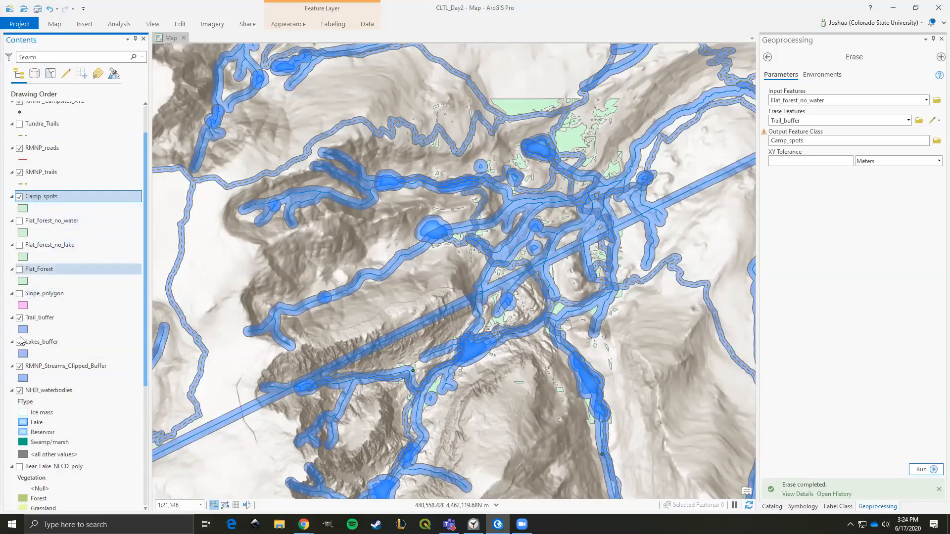
pyautogui.rightClick(38, 225)
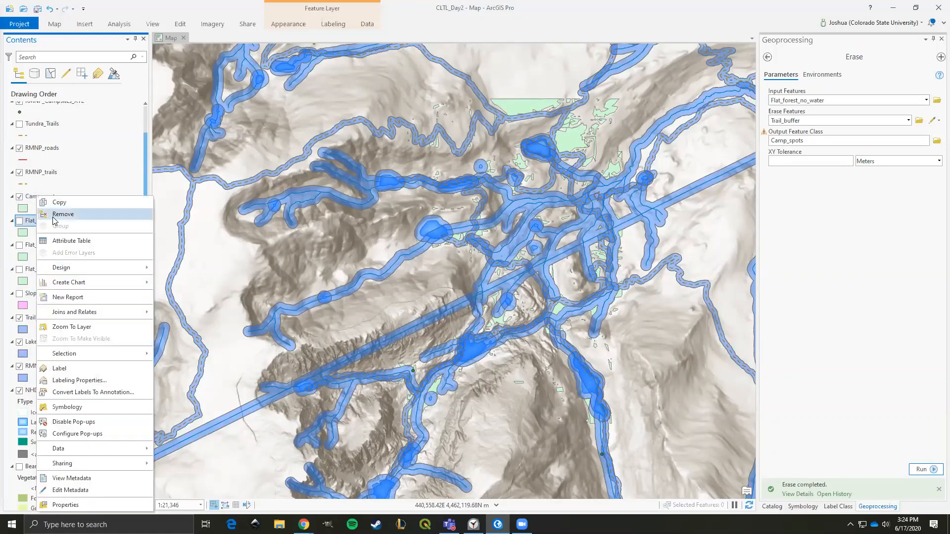
pyautogui.click(54, 217)
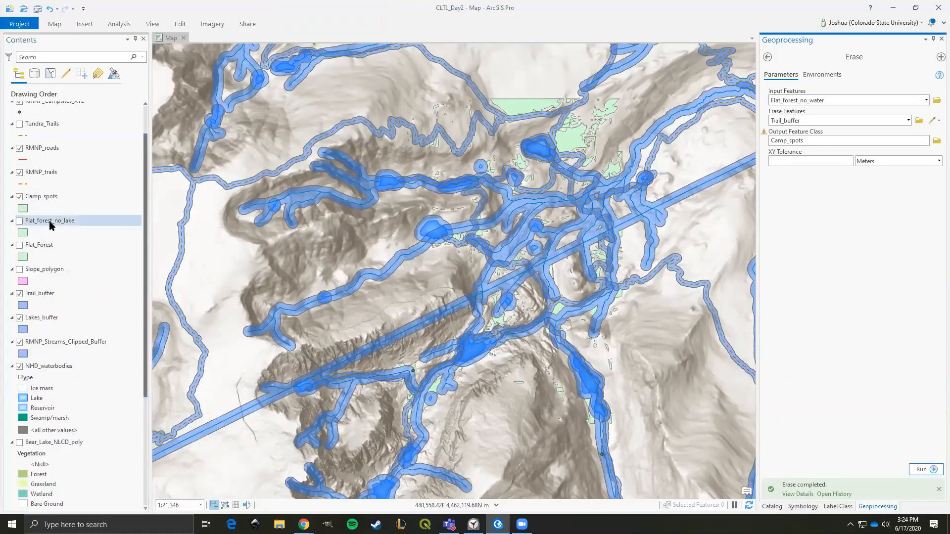
pyautogui.rightClick(51, 225)
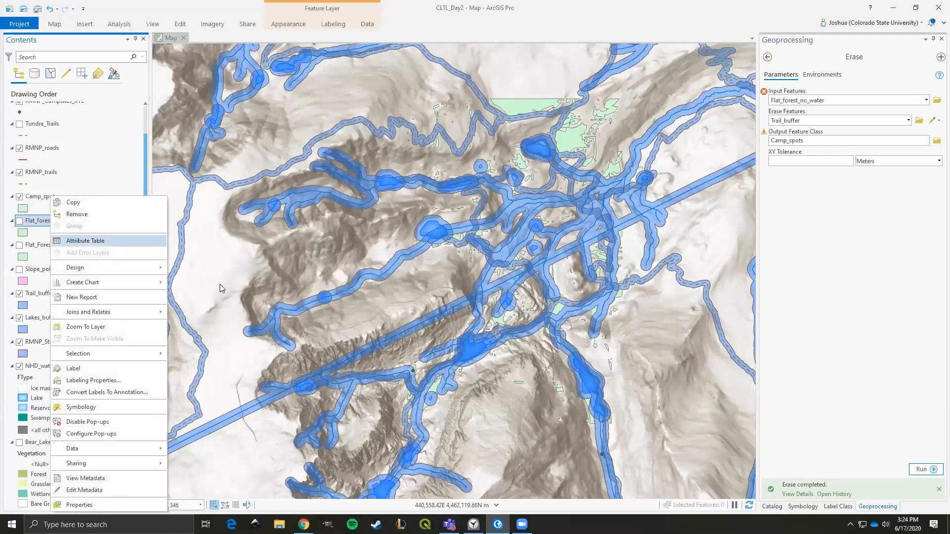
pyautogui.click(73, 243)
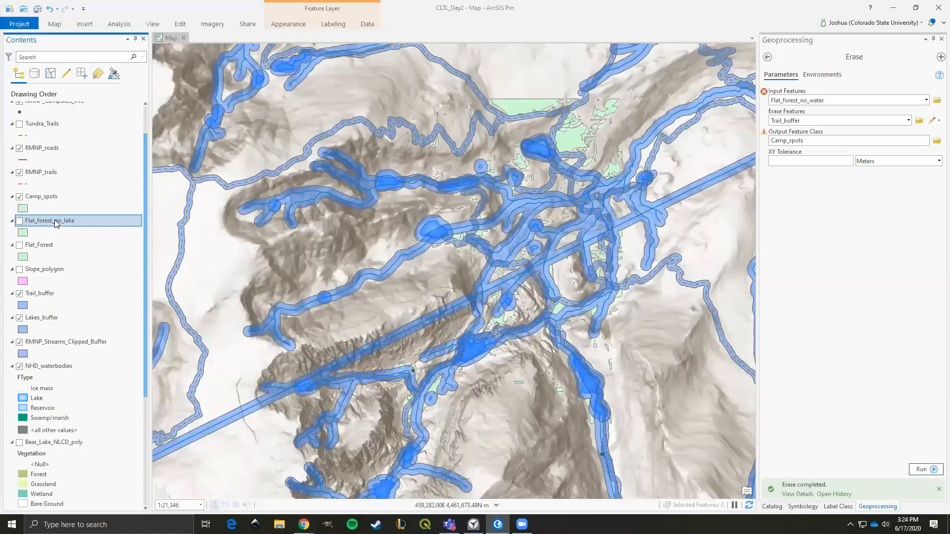
pyautogui.rightClick(55, 220)
pyautogui.click(85, 218)
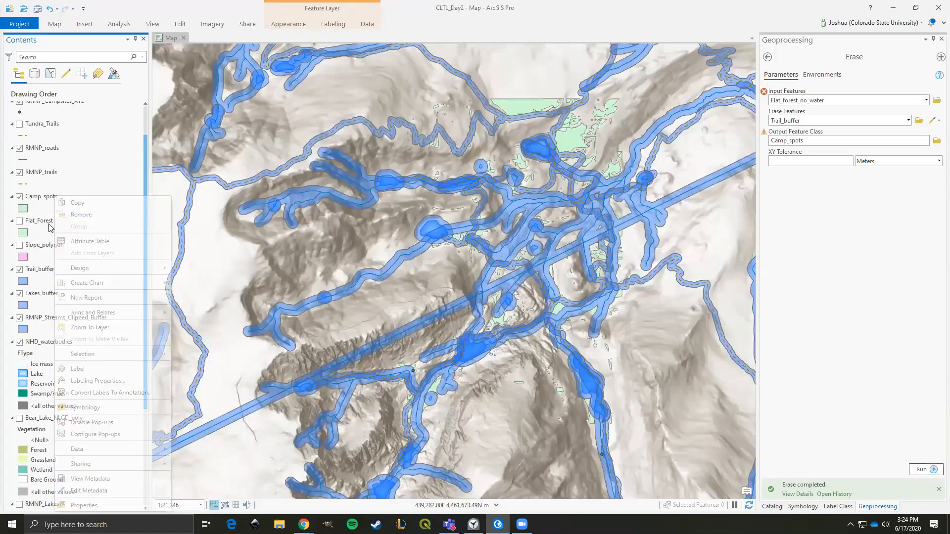
pyautogui.rightClick(50, 225)
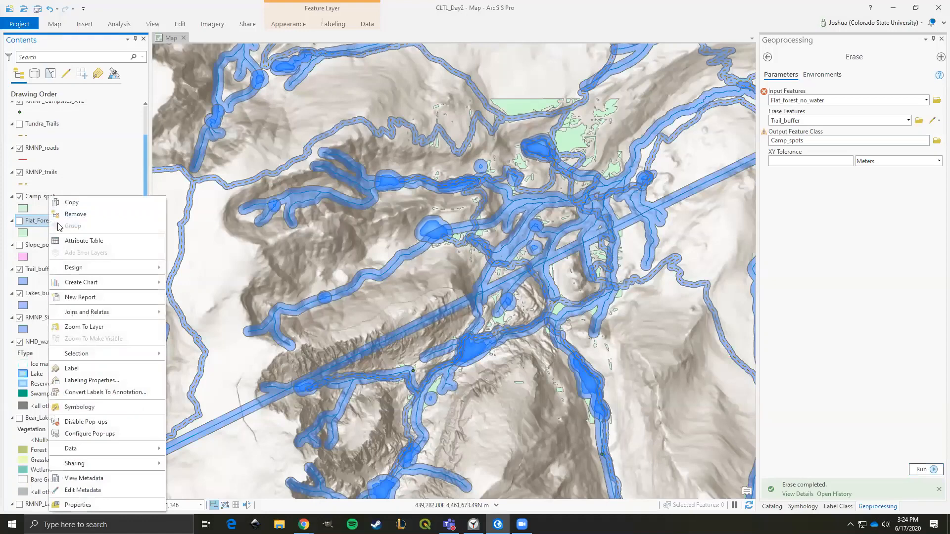
pyautogui.click(59, 216)
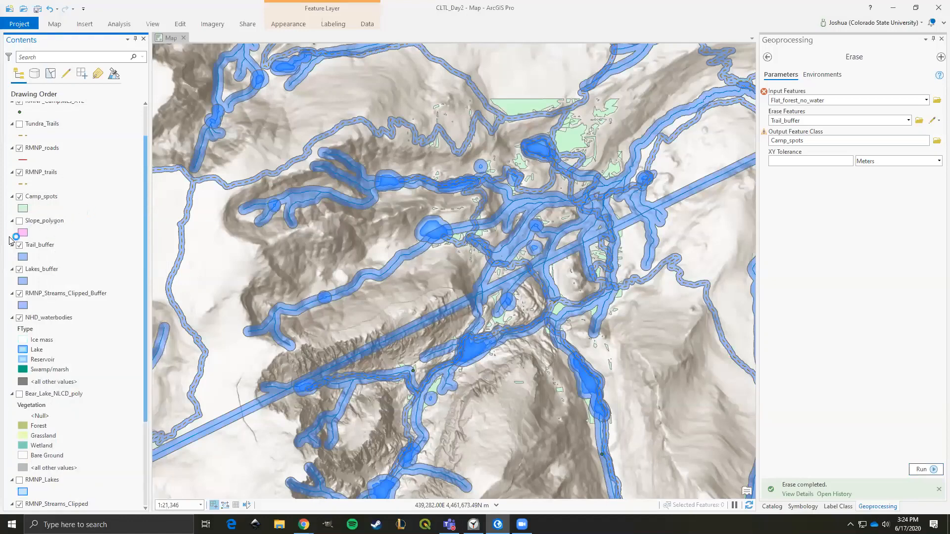
# Remove the Slope_polygon, Trail_buffer, Lakes_buffer and RMNP_Streams_Clipped_Buffer layers from the map
pyautogui.rightClick(51, 220)
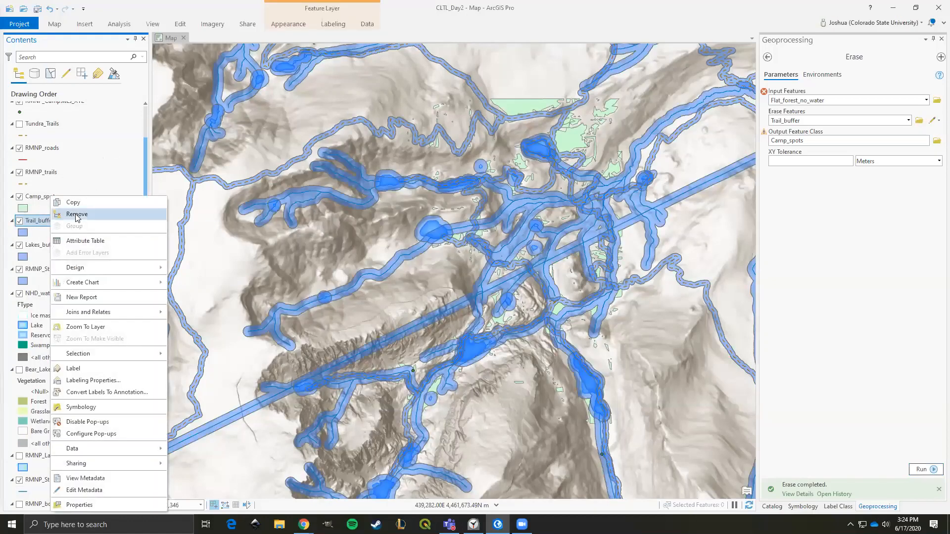
pyautogui.click(77, 214)
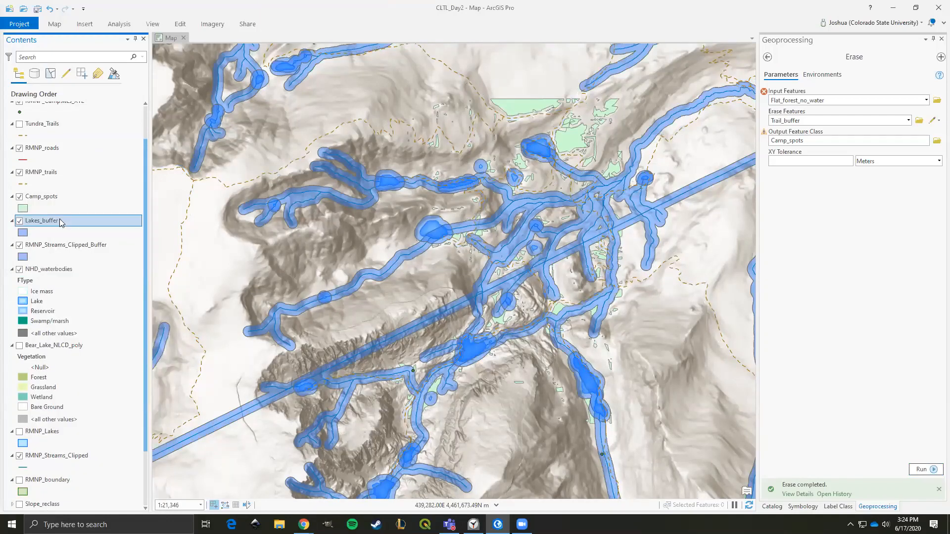
pyautogui.rightClick(46, 221)
pyautogui.click(77, 215)
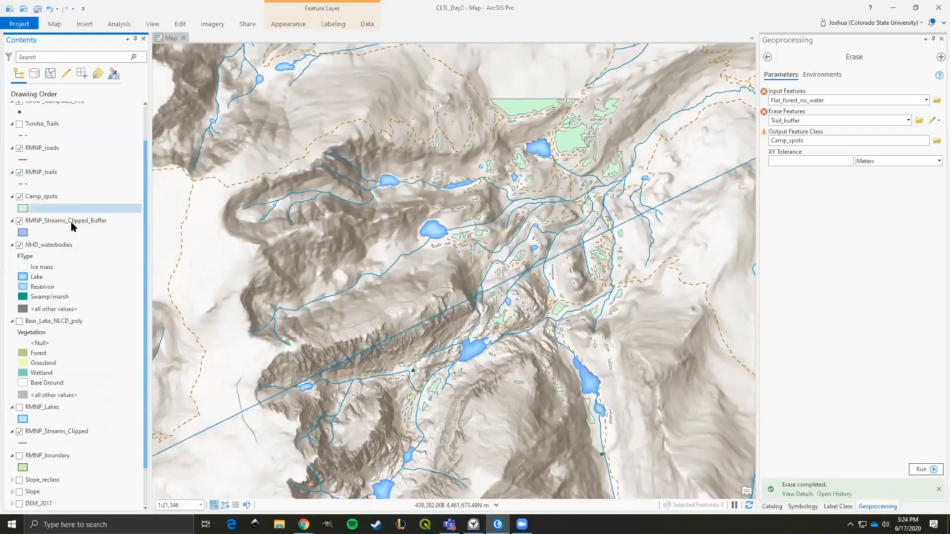
pyautogui.rightClick(73, 224)
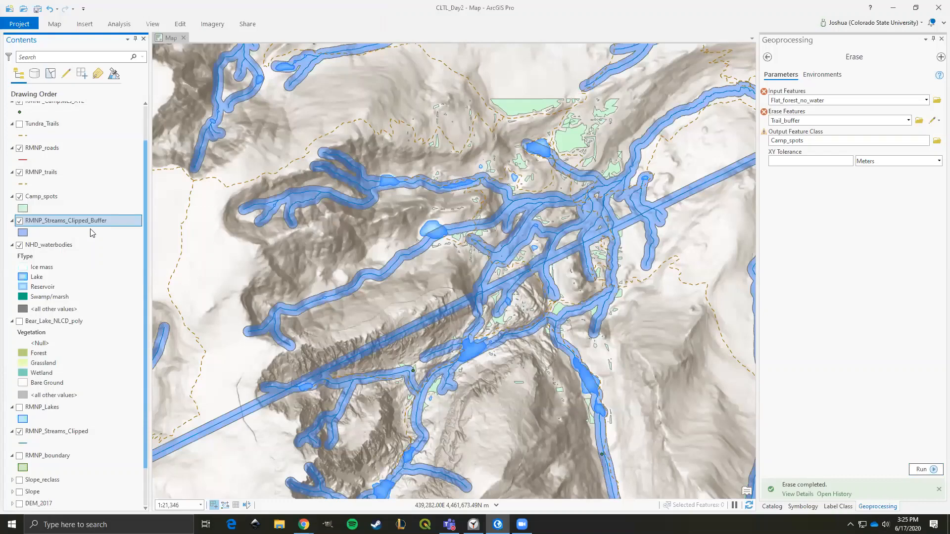
pyautogui.rightClick(92, 233)
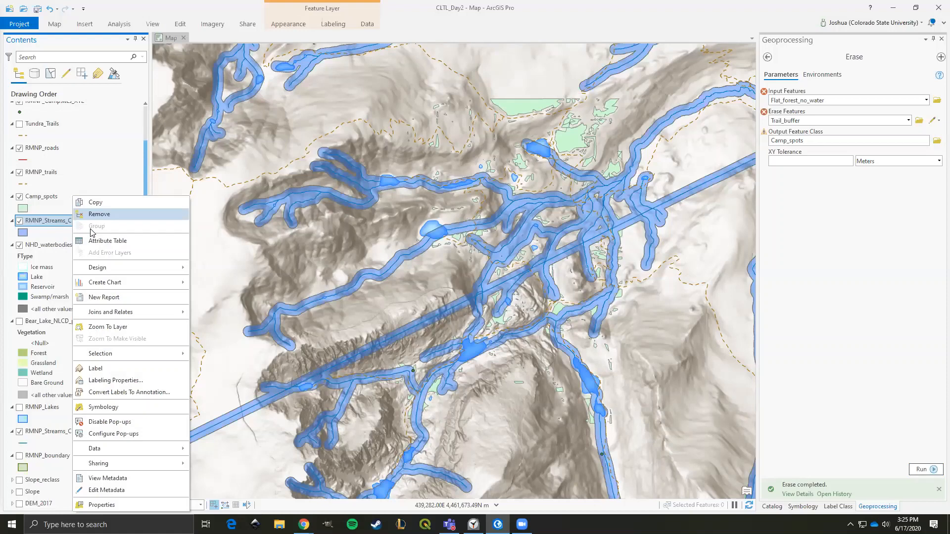
pyautogui.click(98, 214)
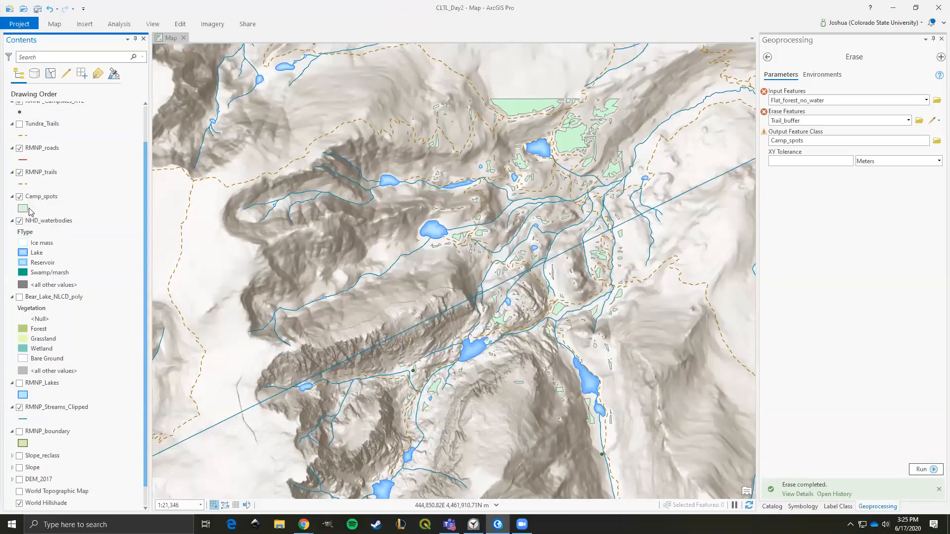
# Change the Camp_spots polygon fill colour to bright pink and inspect the resulting campsite areas on the map
pyautogui.scroll(-2, 533, 219)
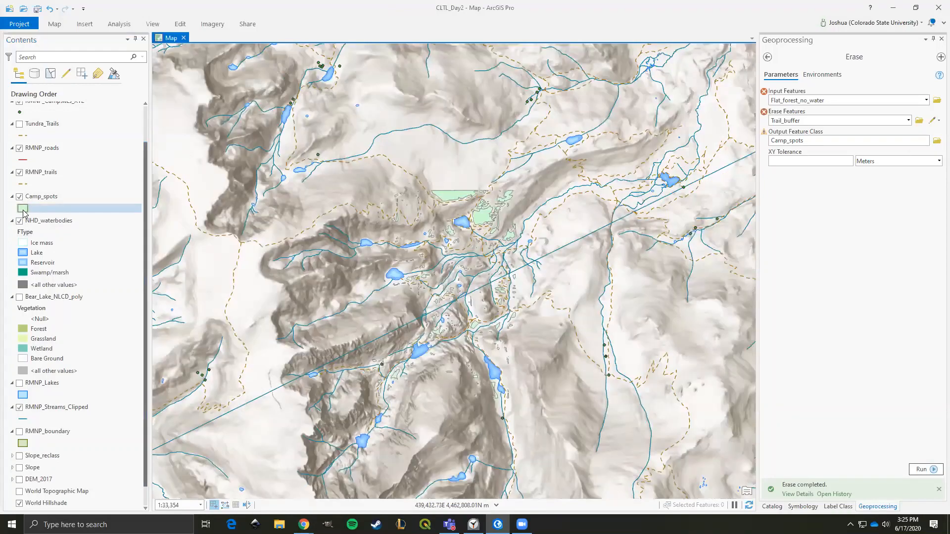
pyautogui.click(22, 209)
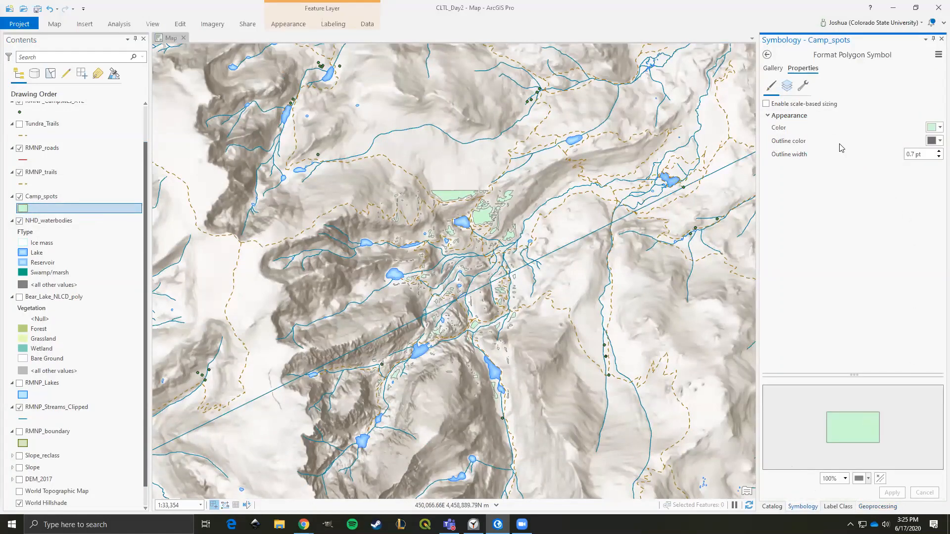
pyautogui.click(934, 127)
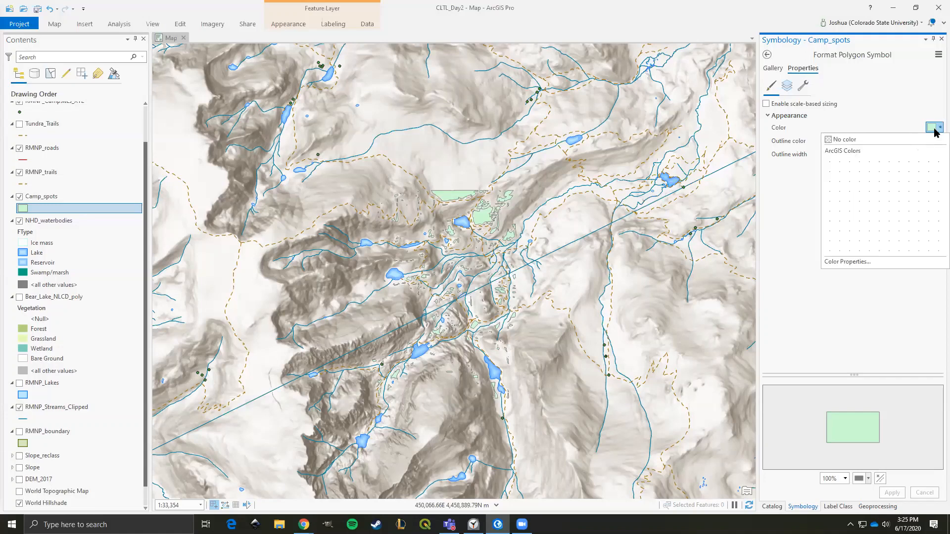
pyautogui.click(939, 183)
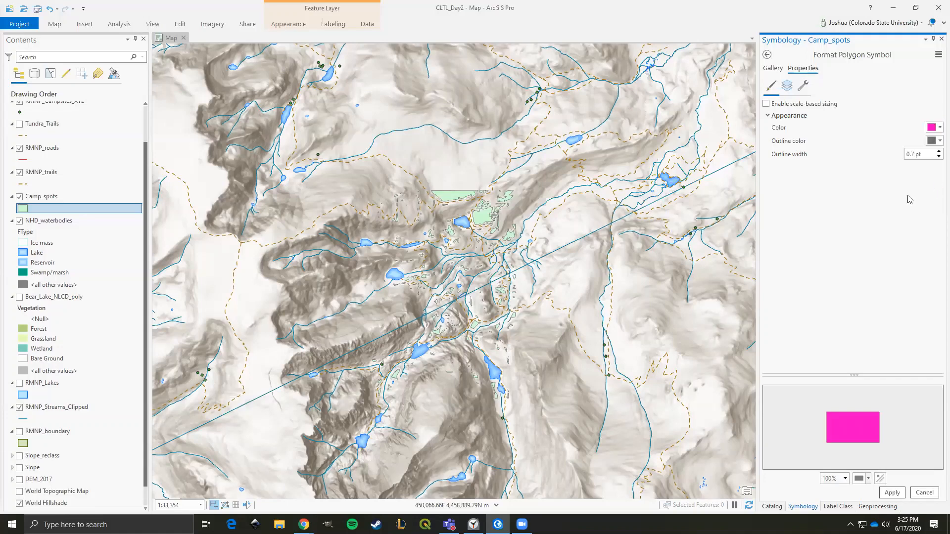
pyautogui.click(892, 493)
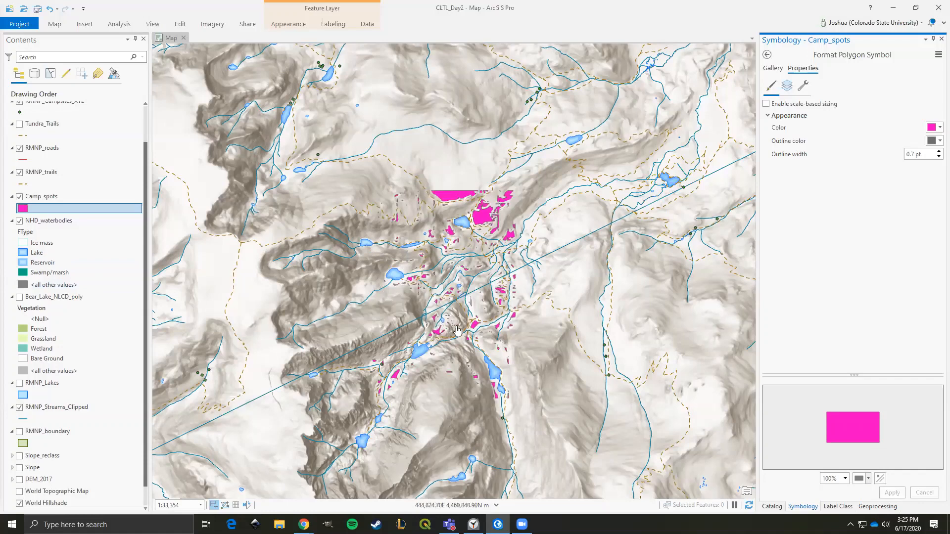
pyautogui.moveTo(390, 302); pyautogui.dragTo(394, 291)
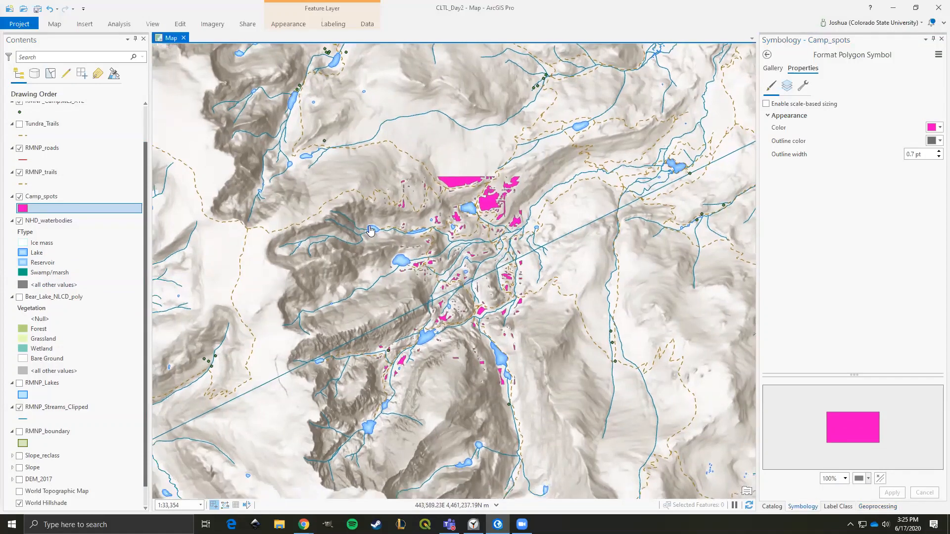
pyautogui.moveTo(468, 296); pyautogui.dragTo(498, 280)
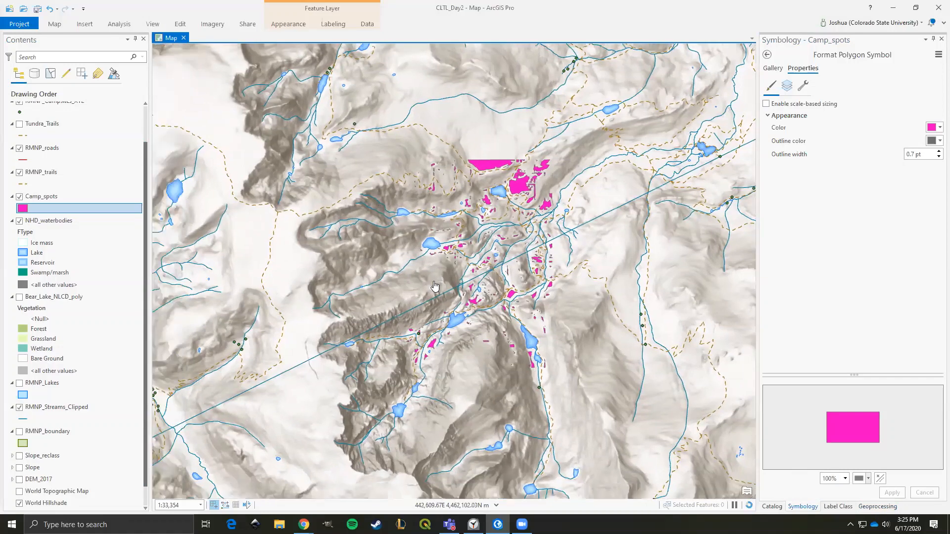
pyautogui.scroll(2, 434, 286)
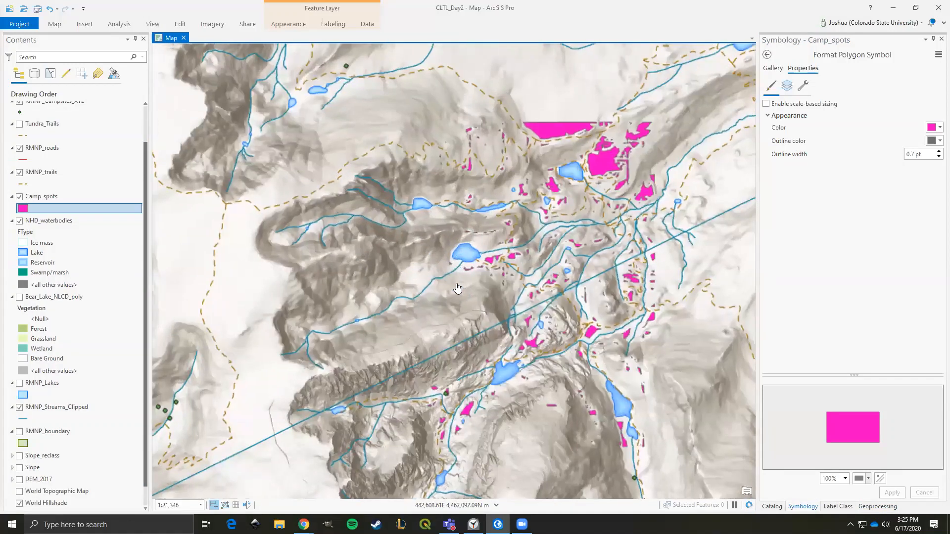